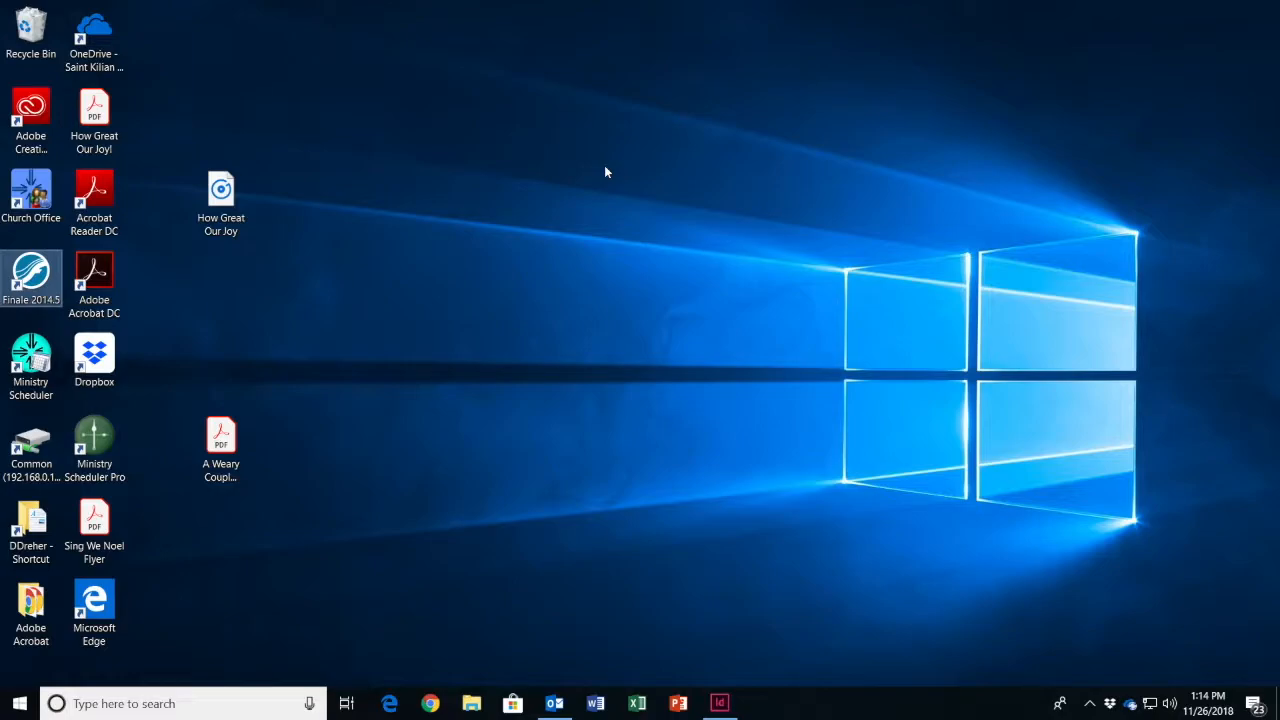
{"action": "key", "text": "ctrl+Up"}
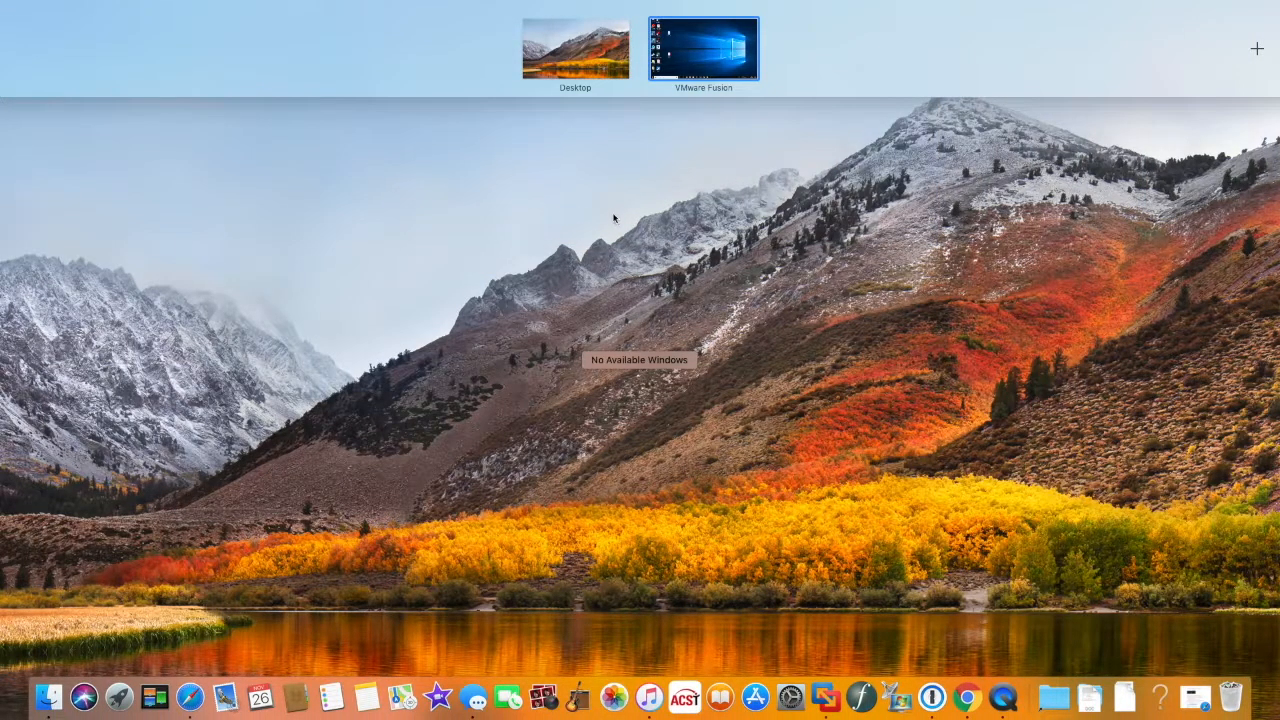
{"action": "key", "text": "ctrl+Up"}
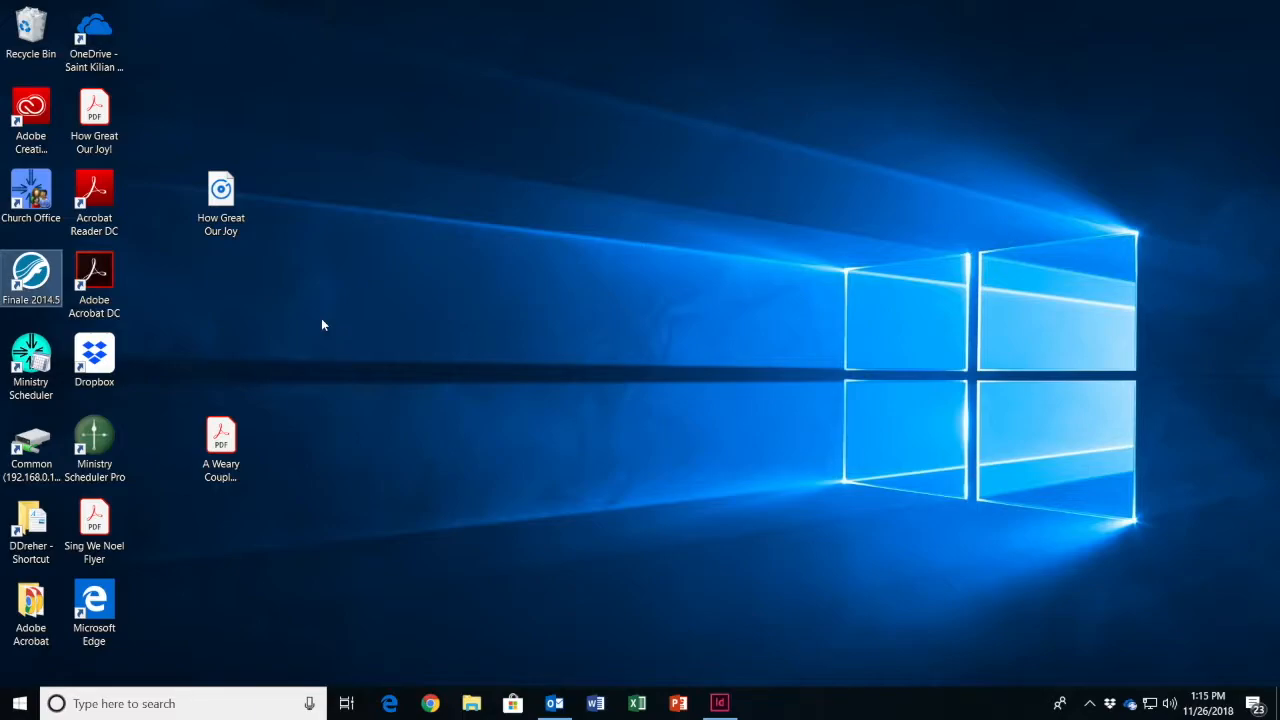
Launch Finale 2014.5 and create a new default document
{"action": "double_click", "coordinate": [29, 278]}
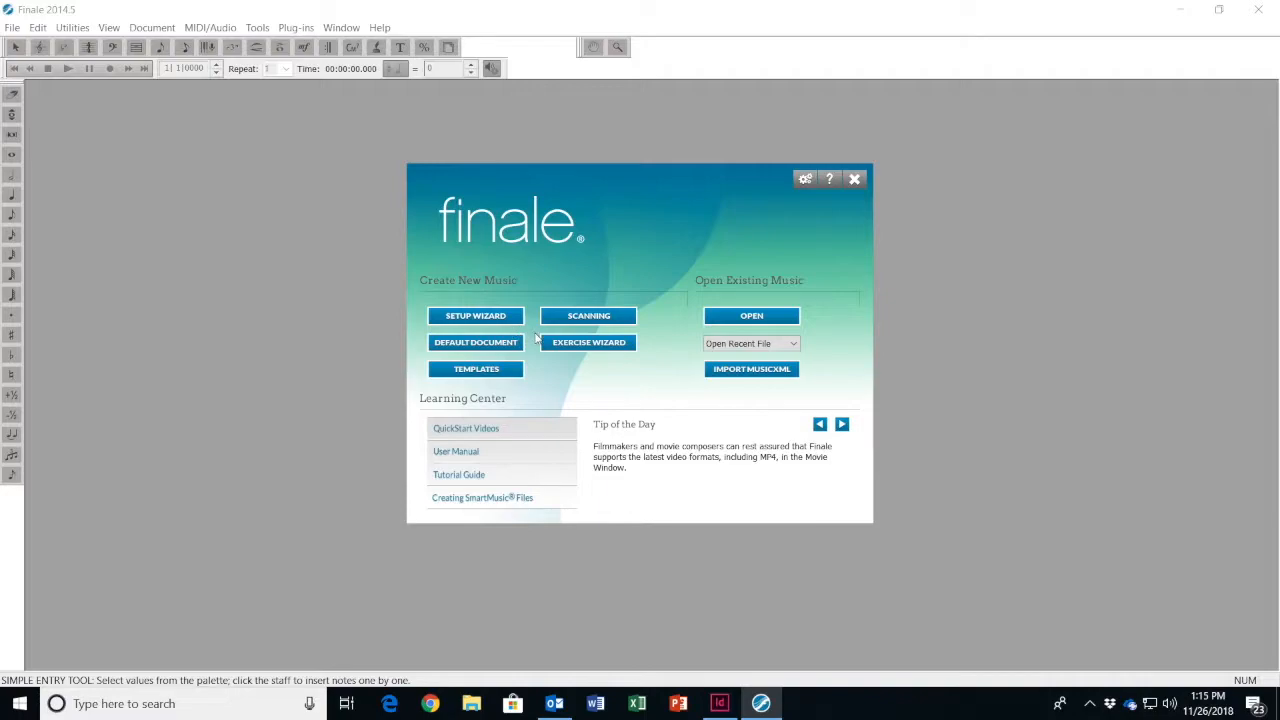
{"action": "left_click", "coordinate": [475, 344]}
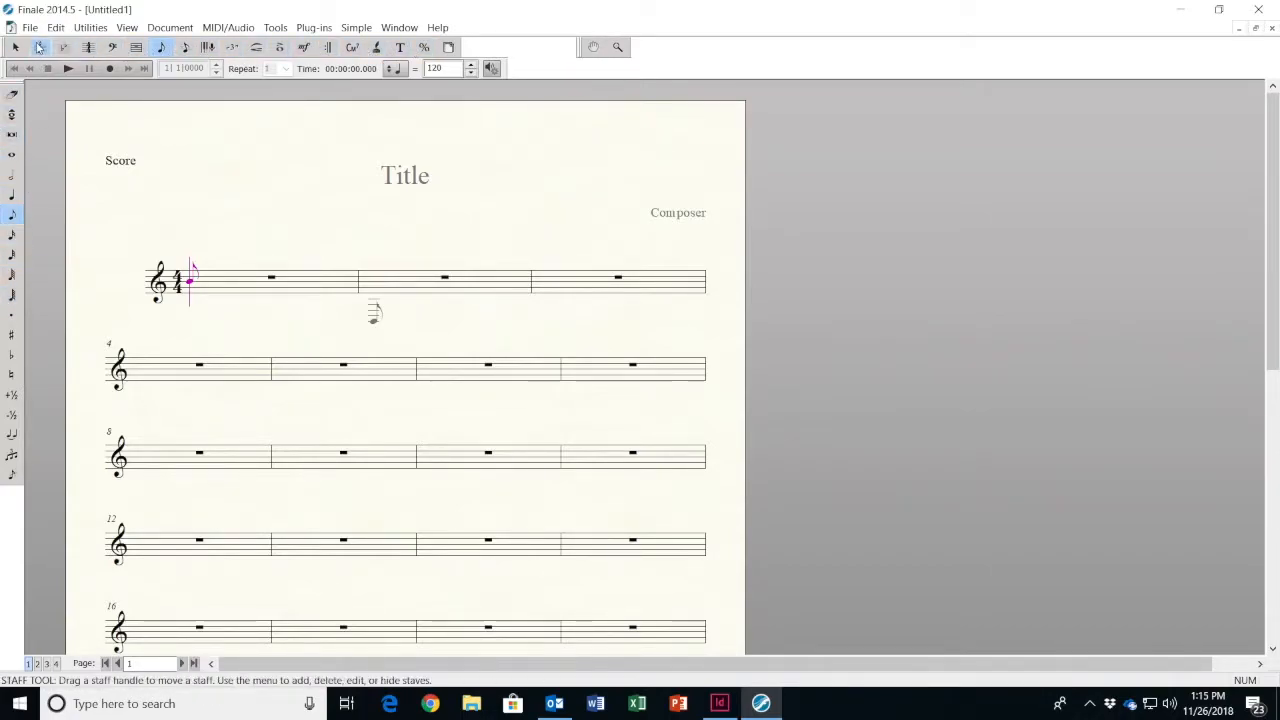
Delete the Composer, Title and Score text blocks from the first page
{"action": "left_click", "coordinate": [400, 48]}
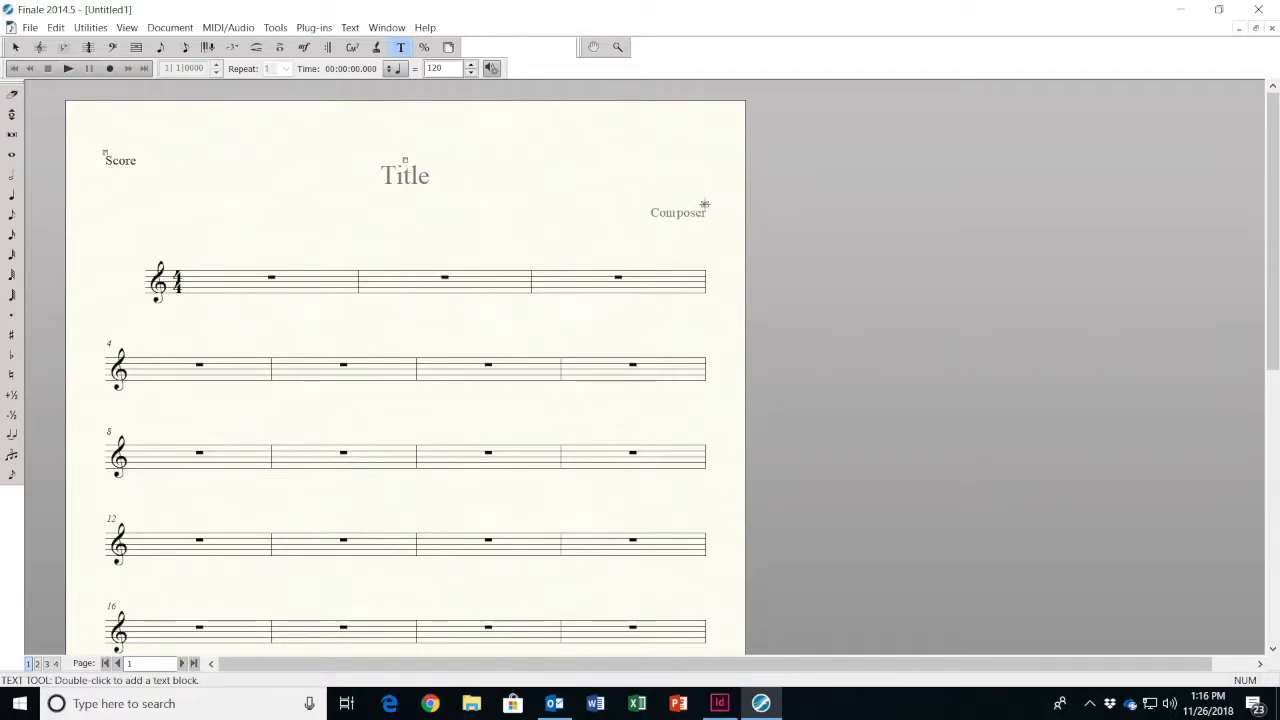
{"action": "key", "text": "Delete"}
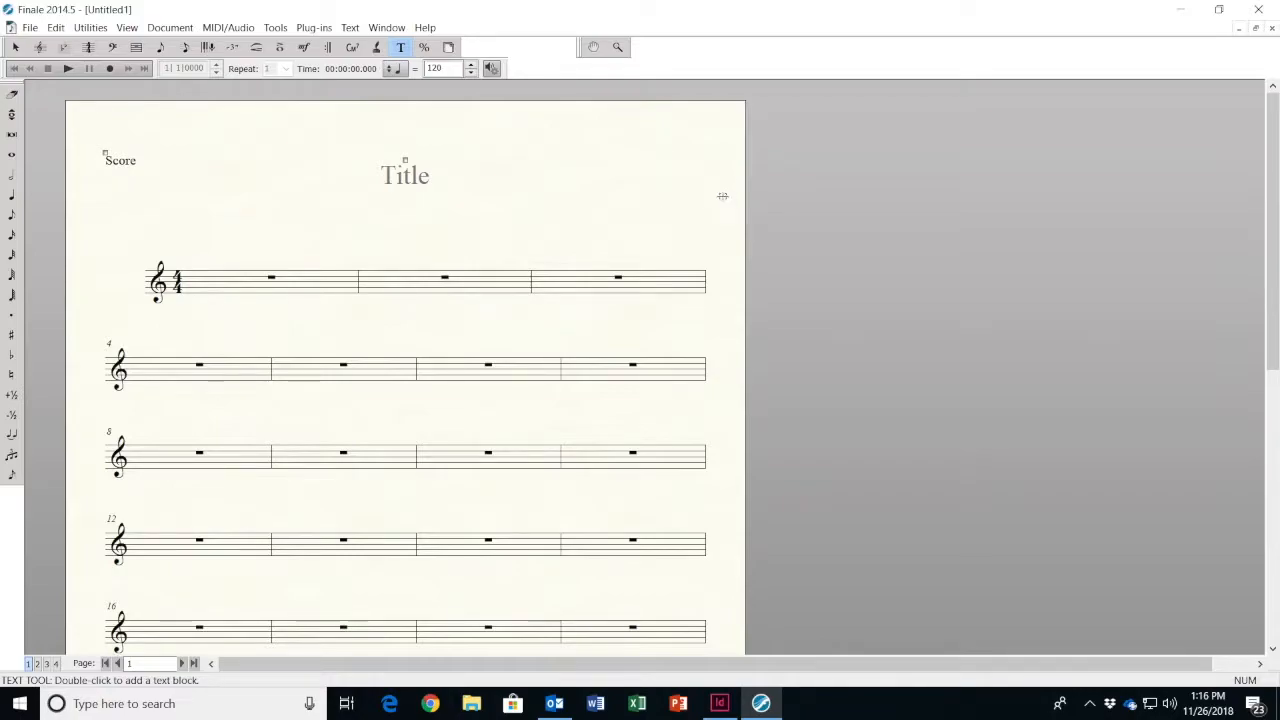
{"action": "left_click", "coordinate": [405, 160]}
{"action": "key", "text": "Delete"}
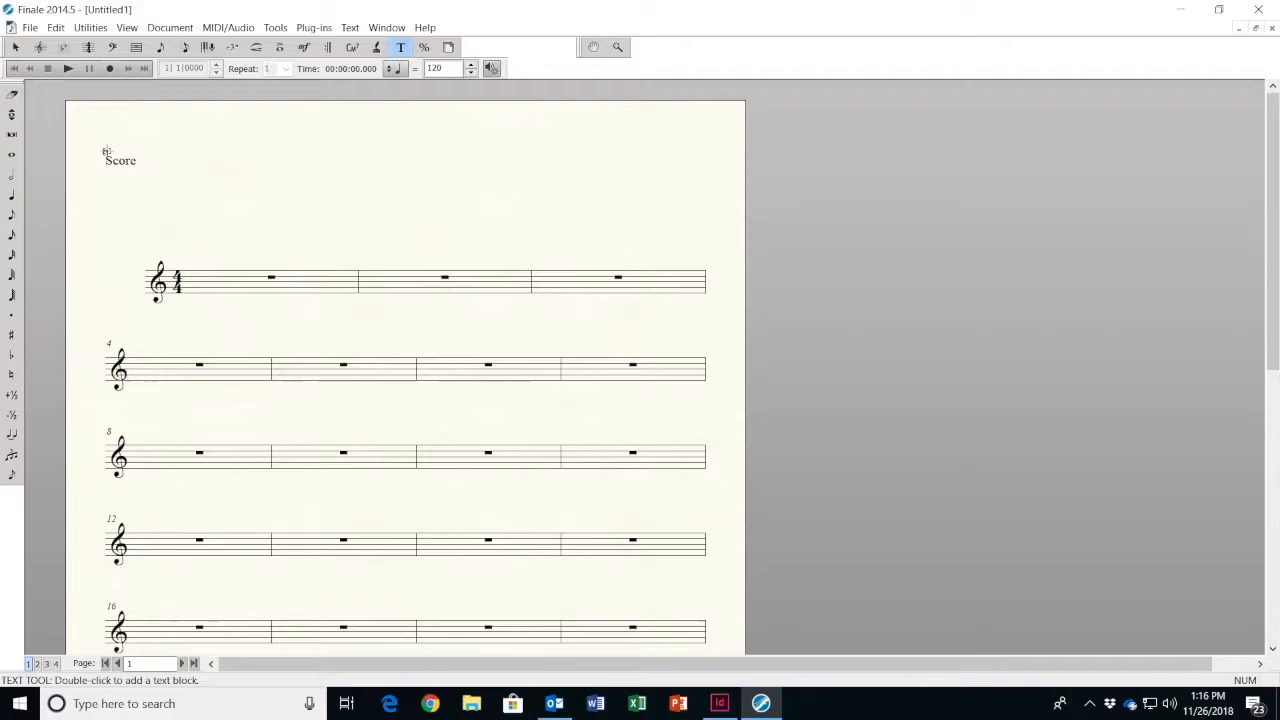
{"action": "left_click", "coordinate": [104, 152]}
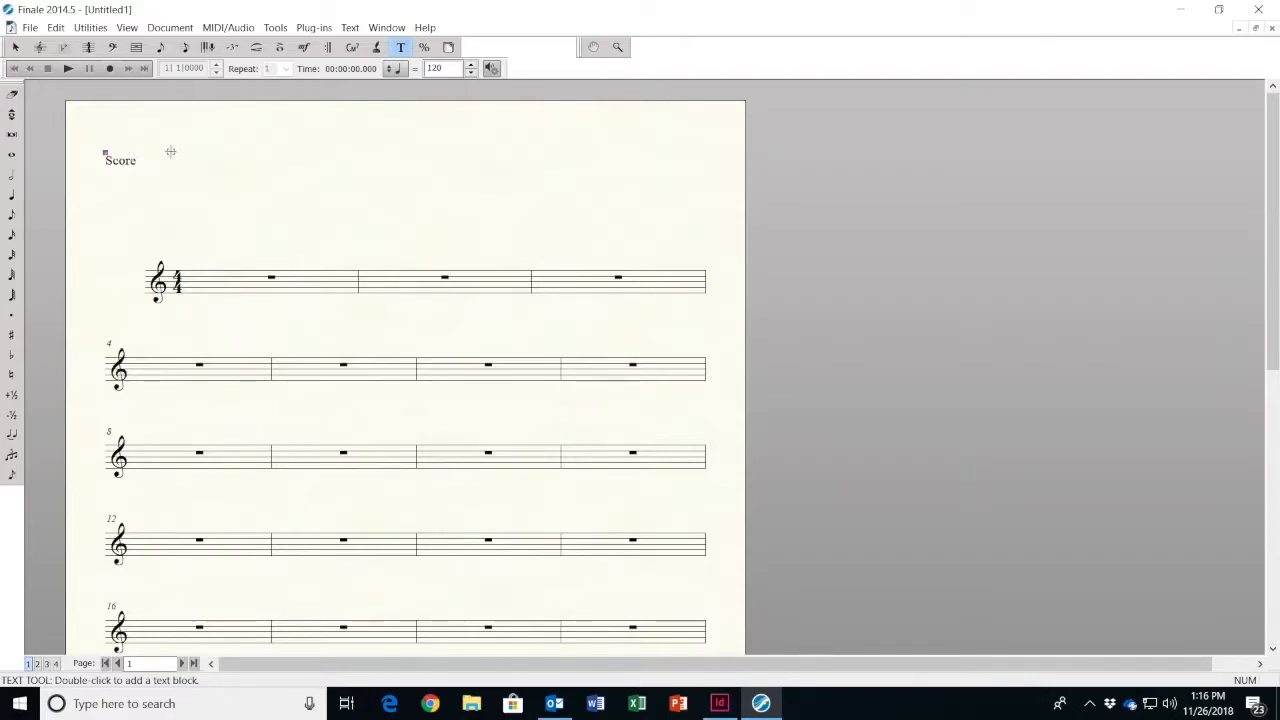
{"action": "key", "text": "Delete"}
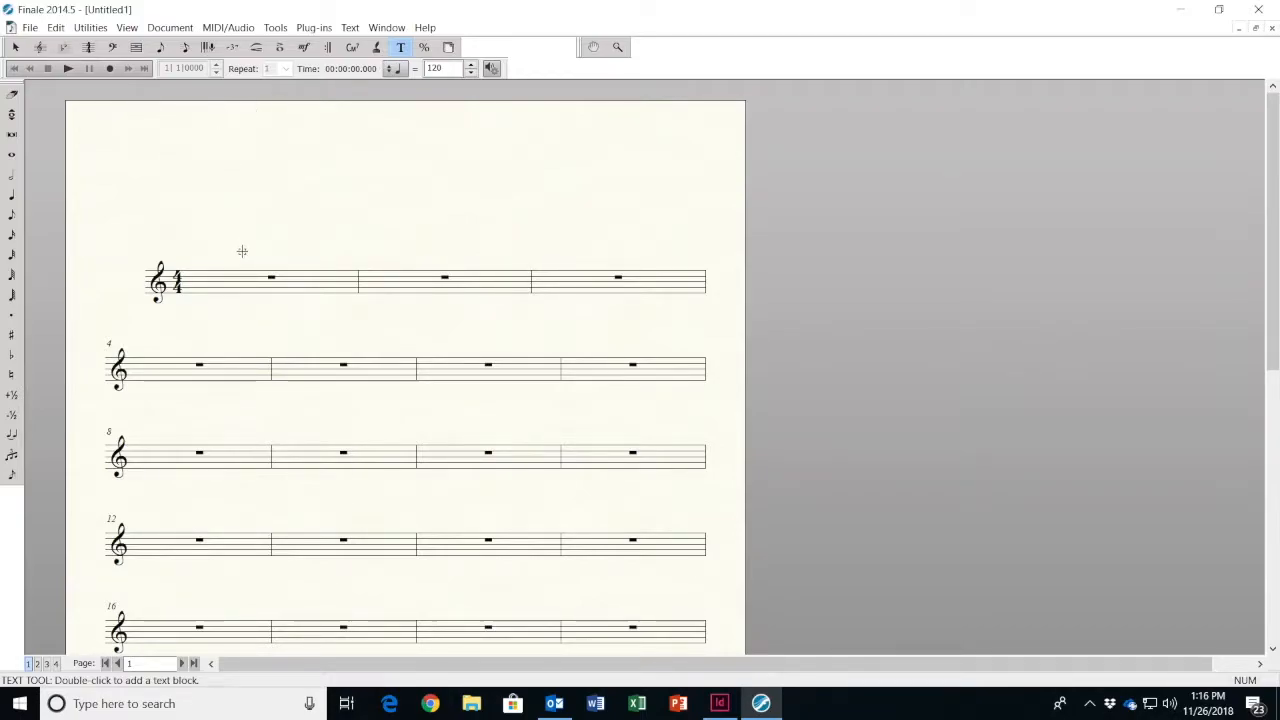
Activate the Page Layout tool and try to set the top system margin to 0
{"action": "left_click", "coordinate": [277, 30]}
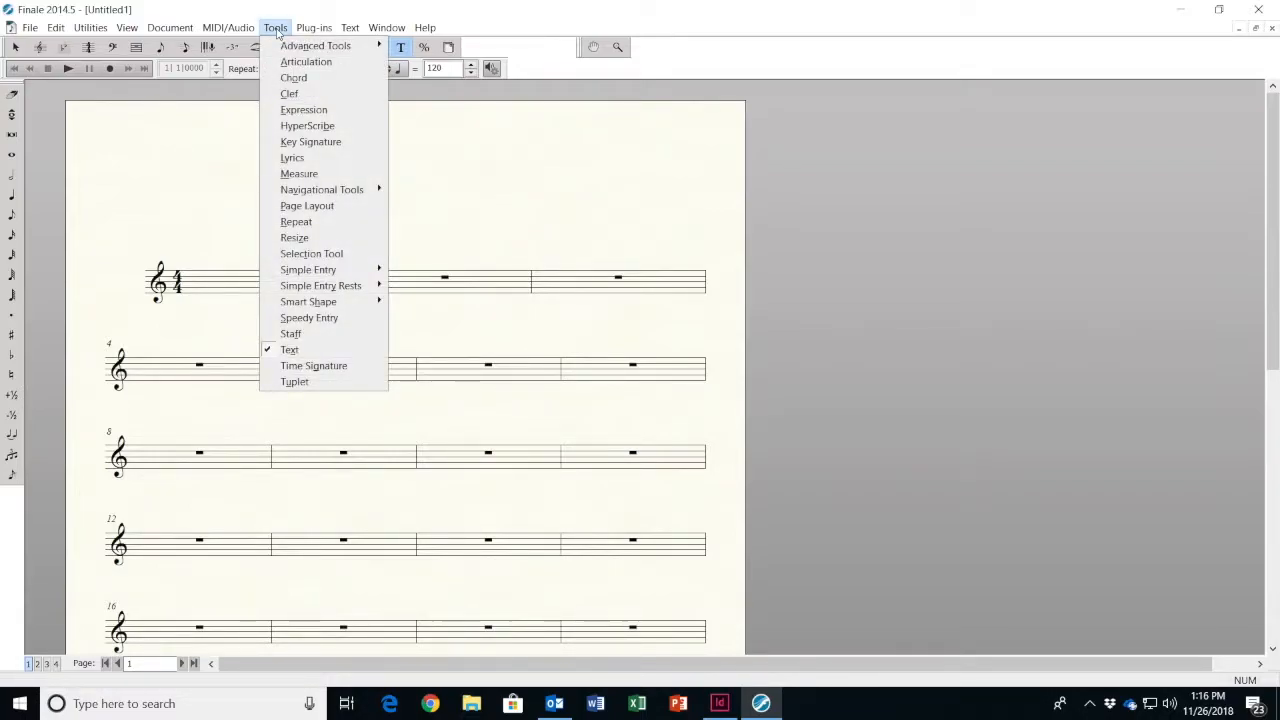
{"action": "left_click", "coordinate": [325, 205]}
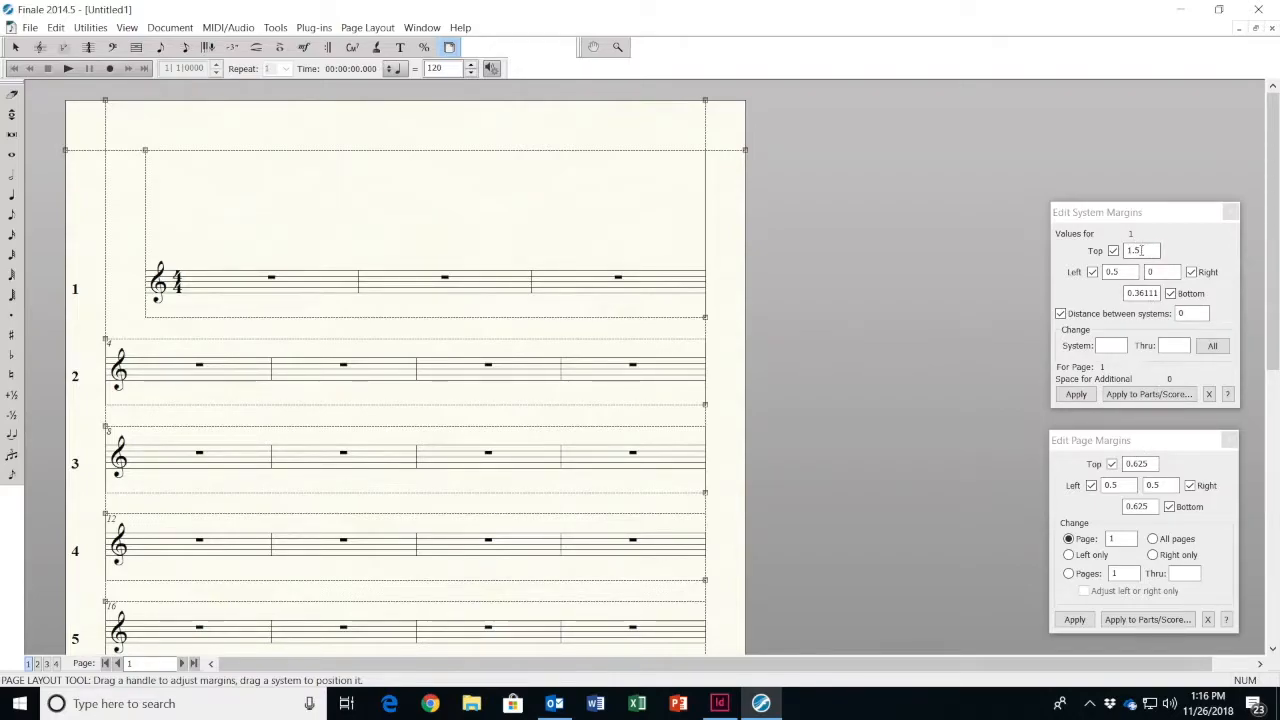
{"action": "left_click", "coordinate": [1143, 250]}
{"action": "left_click_drag", "start_coordinate": [1143, 250], "coordinate": [1122, 250]}
{"action": "key", "text": "BackSpace"}
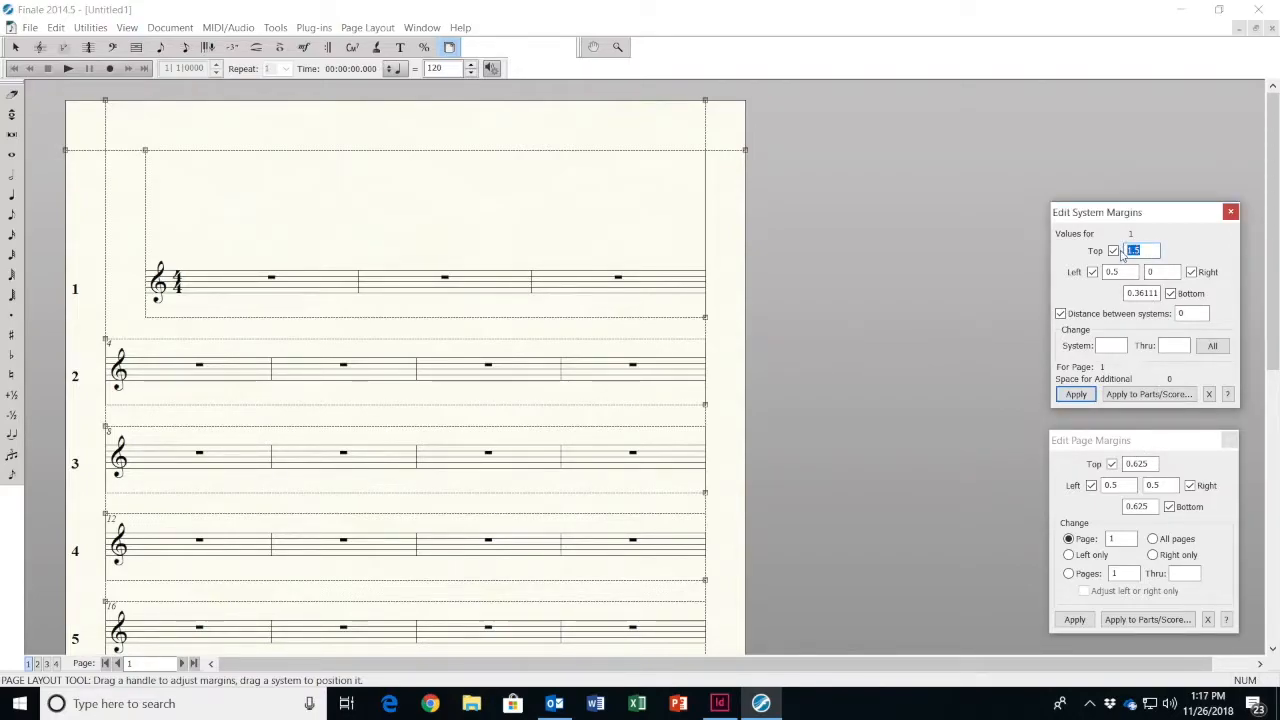
{"action": "type", "text": "0"}
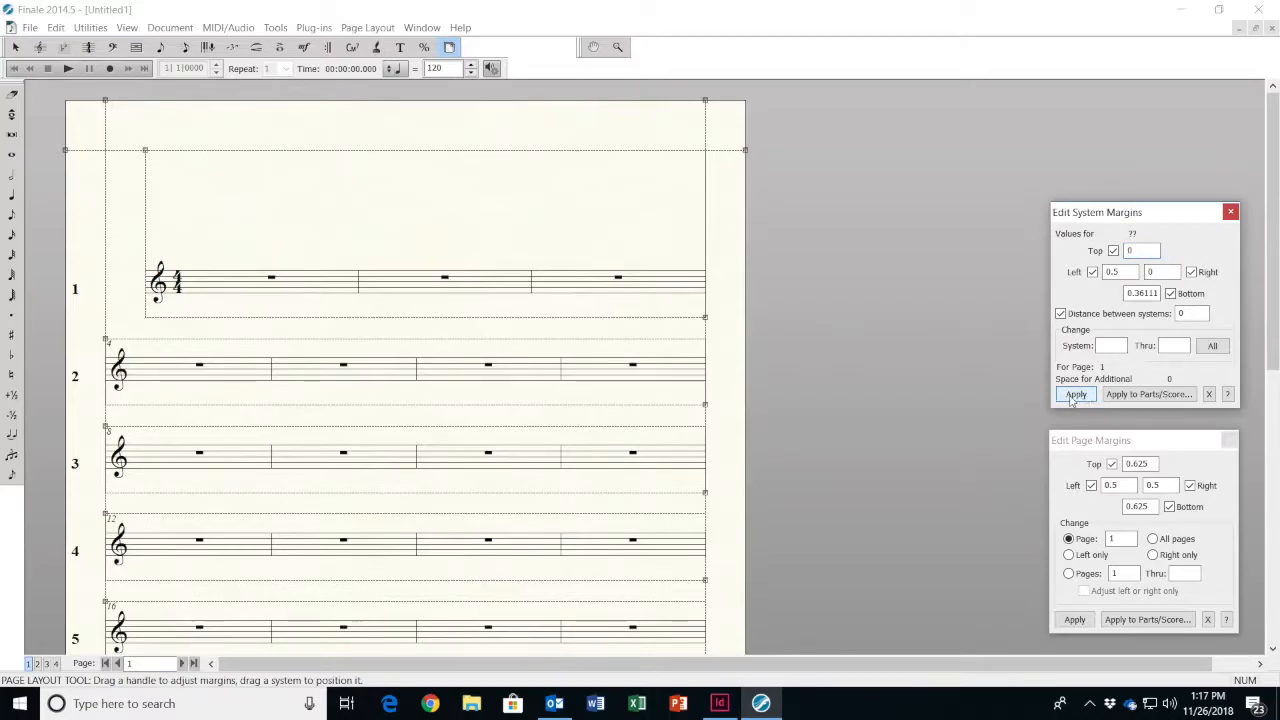
{"action": "left_click", "coordinate": [1074, 395]}
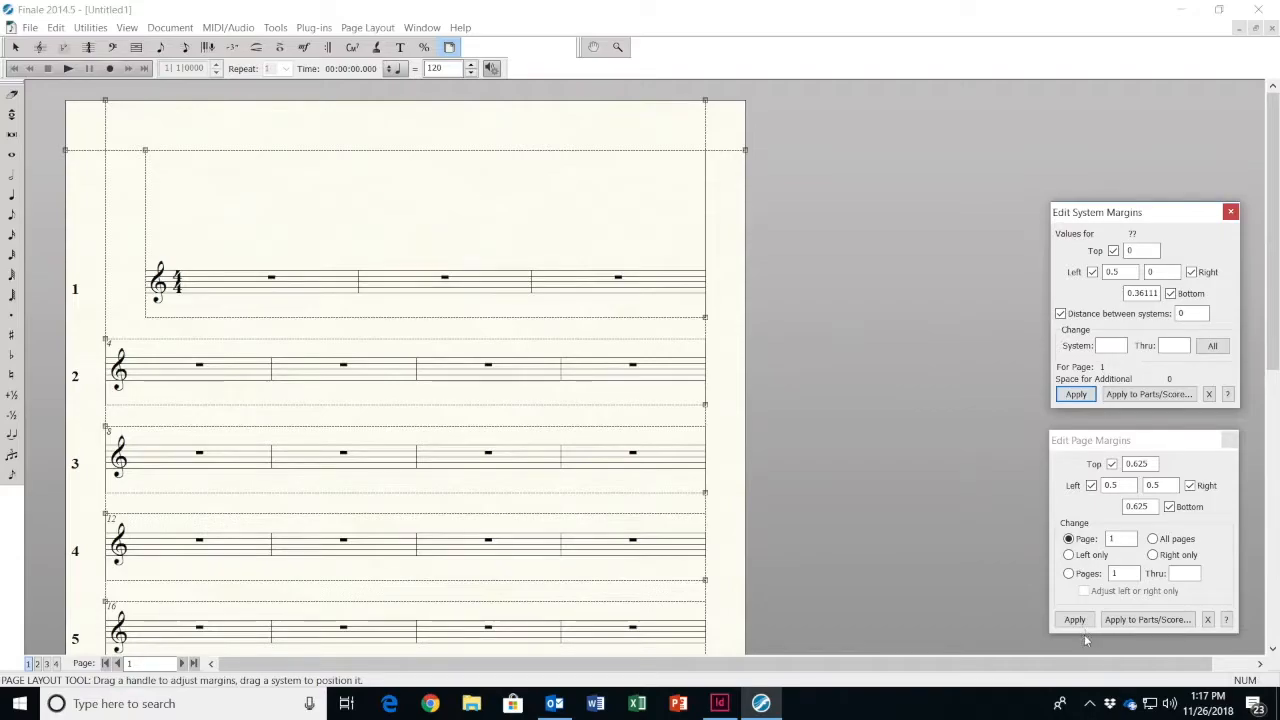
Set the top page margin of page 1 to 0
{"action": "double_click", "coordinate": [1152, 463]}
{"action": "key", "text": "BackSpace"}
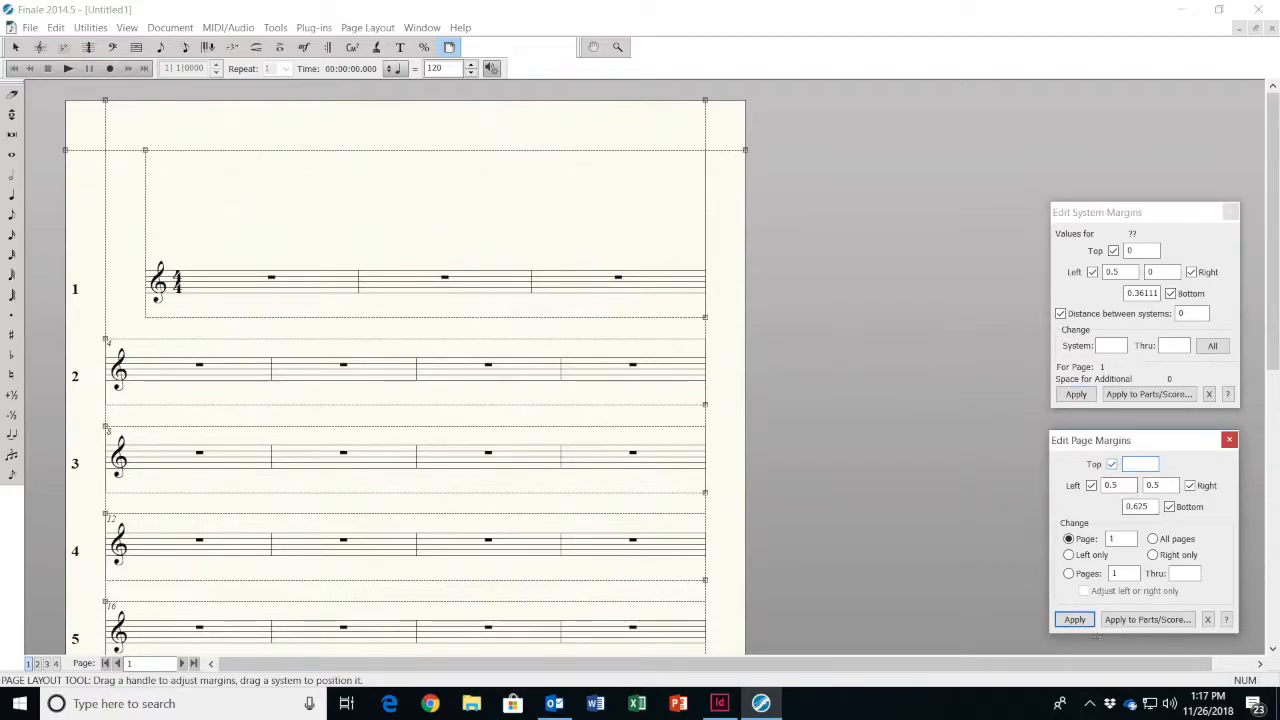
{"action": "left_click", "coordinate": [1074, 619]}
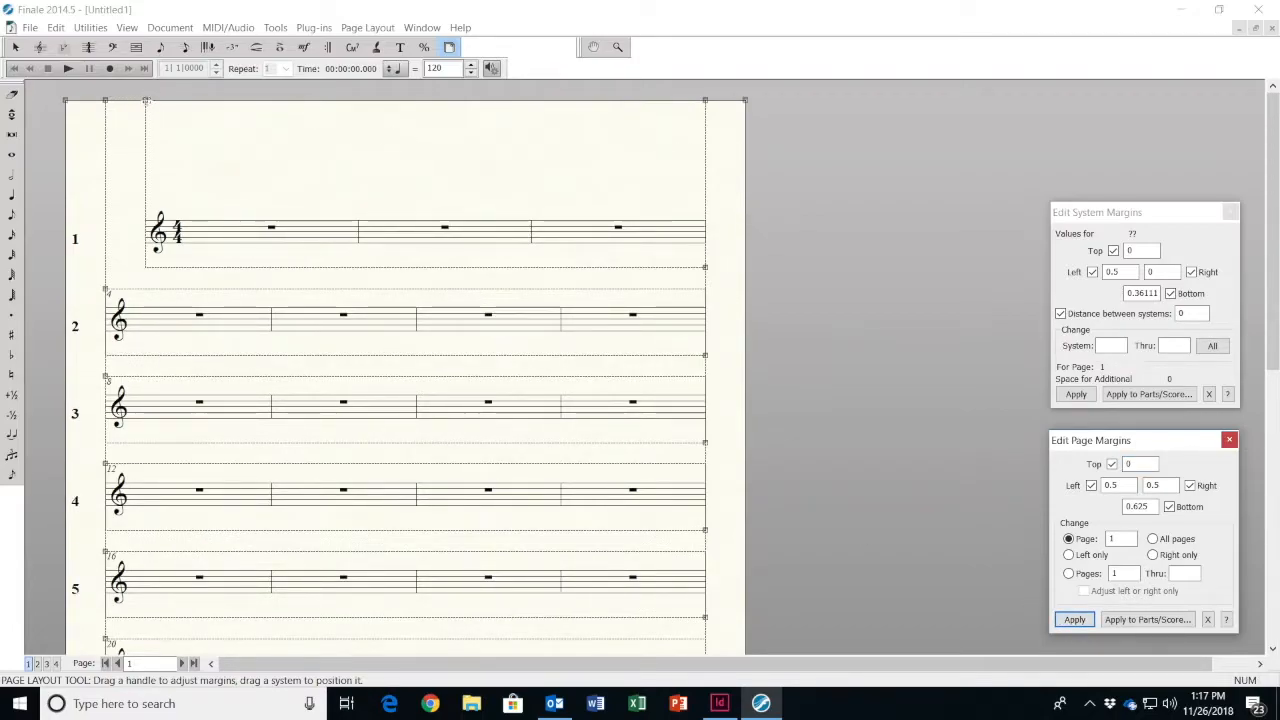
Remove the first system's indent by moving its left edge to the page's left margin
{"action": "left_click", "coordinate": [145, 100]}
{"action": "left_click_drag", "start_coordinate": [145, 100], "coordinate": [104, 100]}
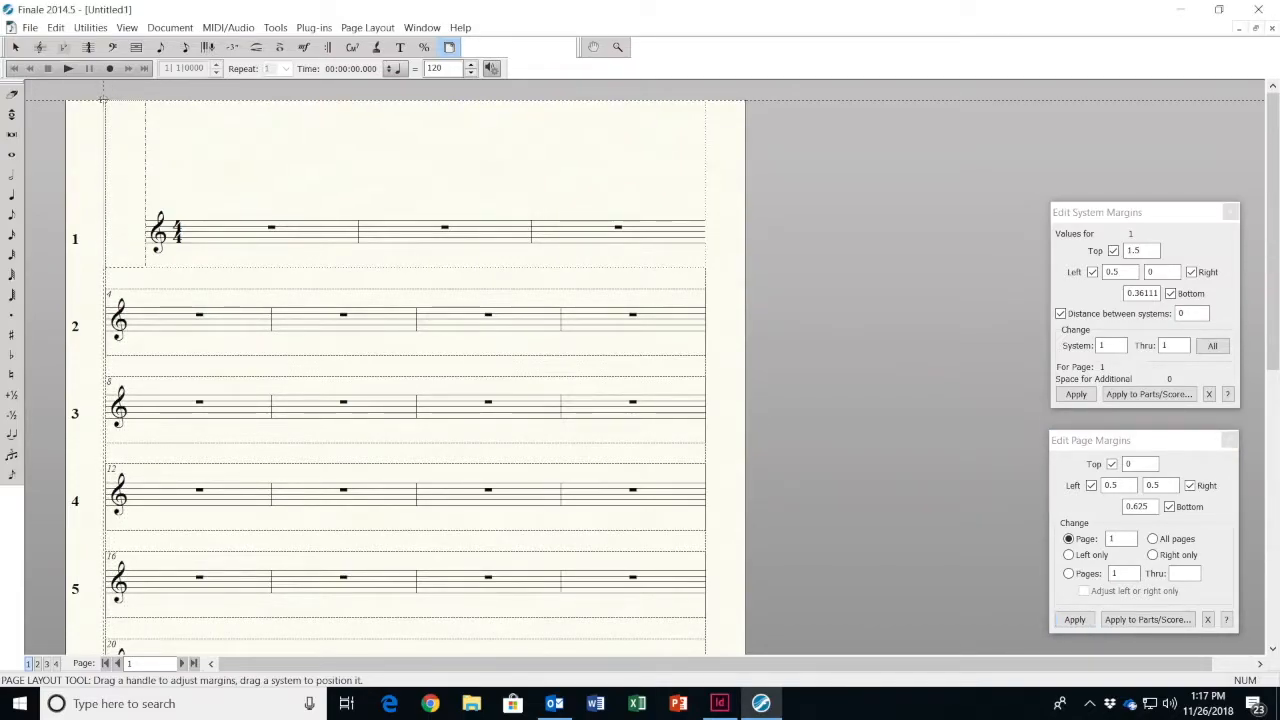
{"action": "left_click_drag", "start_coordinate": [106, 100], "coordinate": [104, 100]}
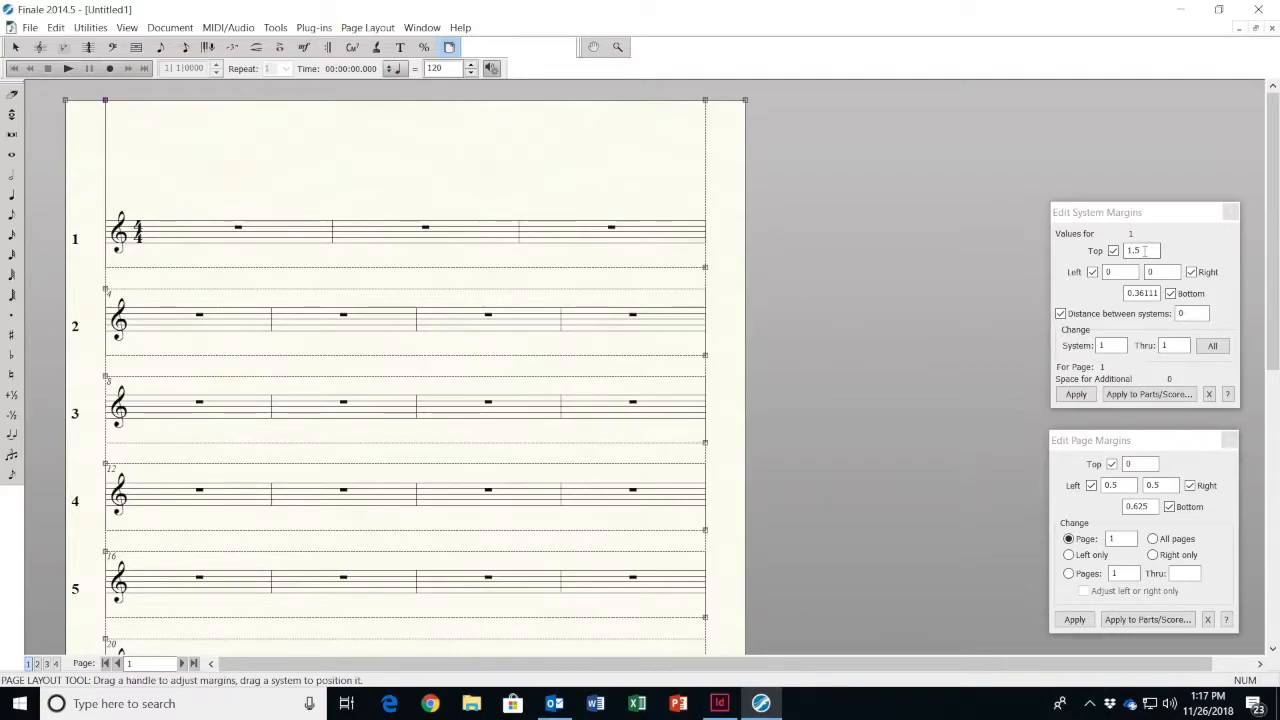
Set the top system margin of system 1 to 0.5
{"action": "double_click", "coordinate": [1144, 251]}
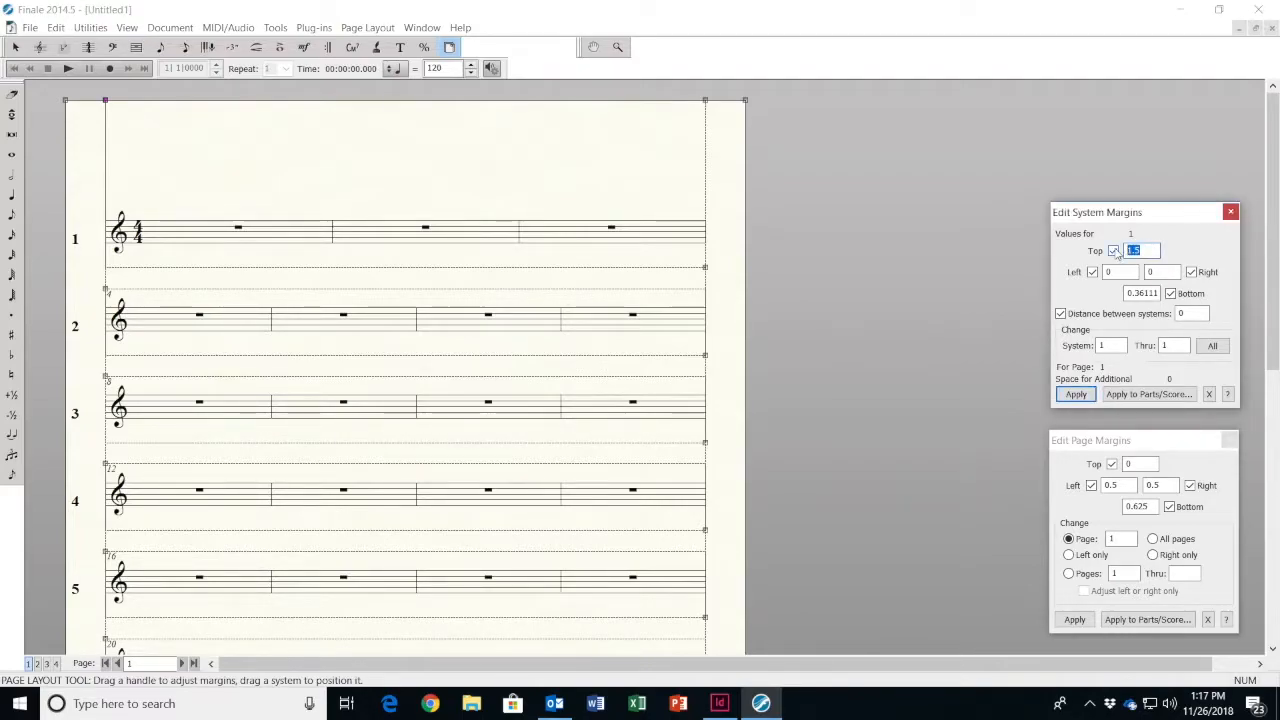
{"action": "key", "text": "BackSpace"}
{"action": "left_click", "coordinate": [1076, 394]}
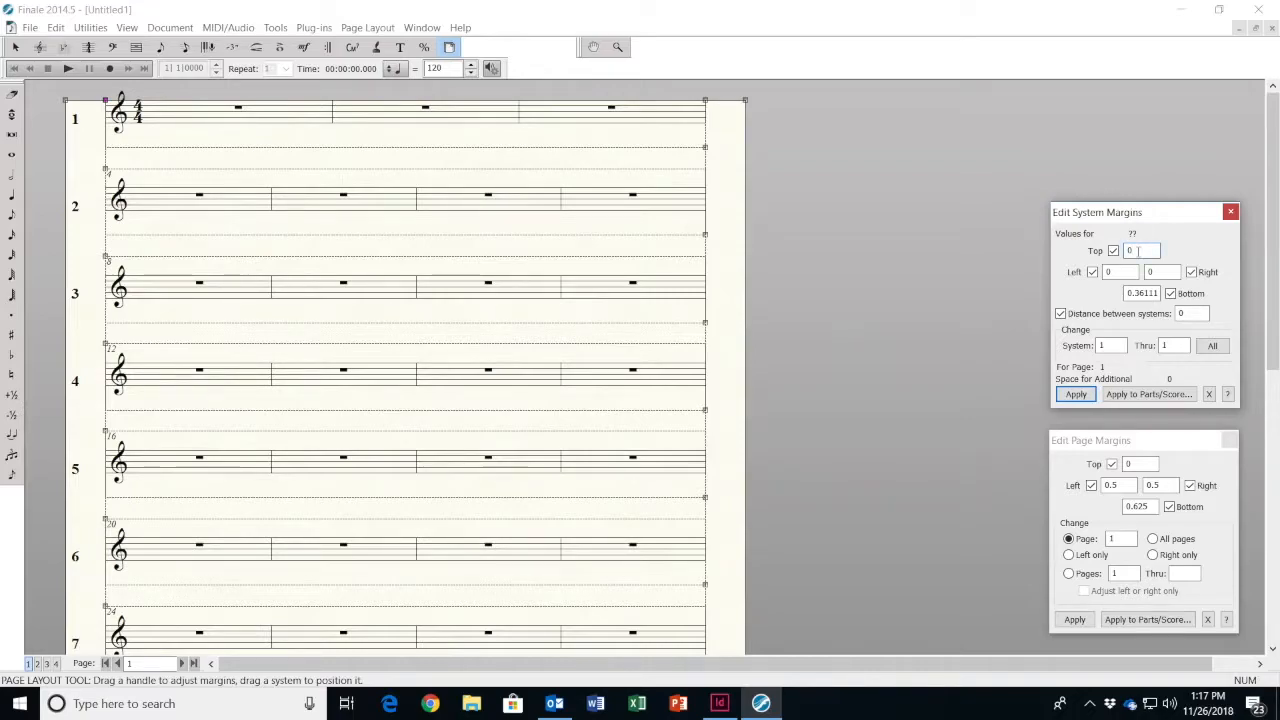
{"action": "key", "text": "Return"}
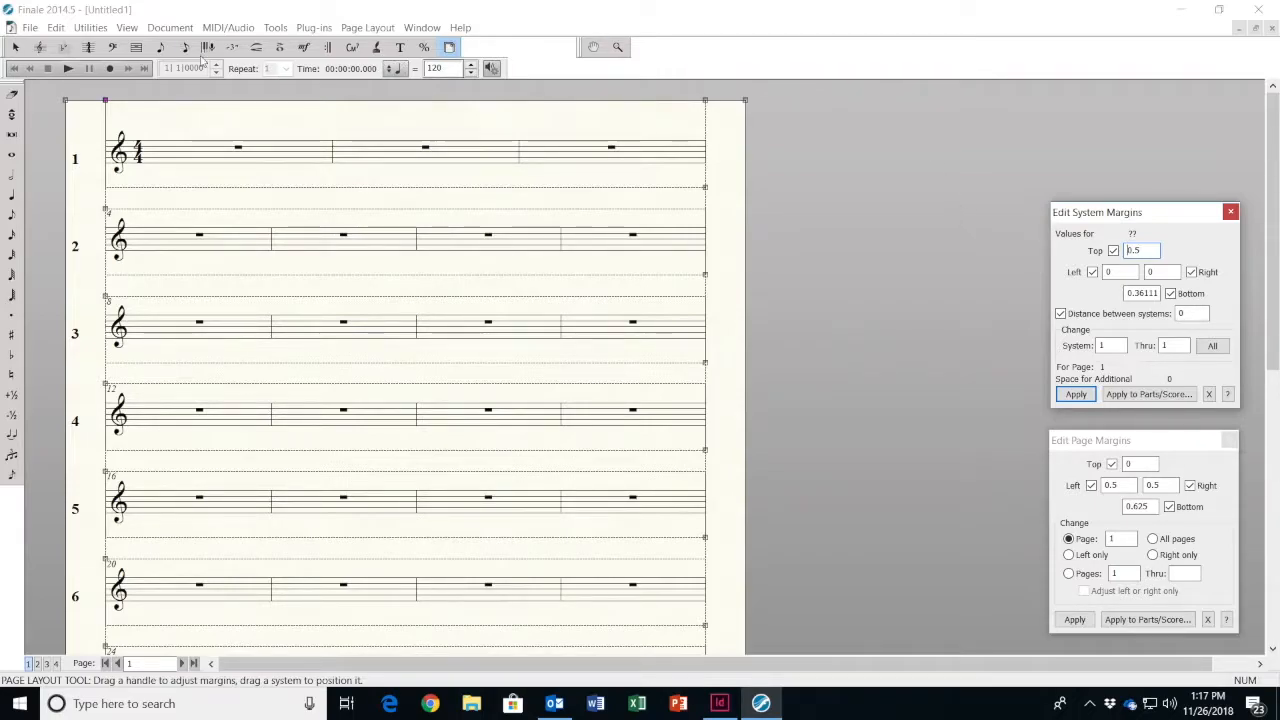
Open the key signature settings for measure 1 and browse the sharp and flat major keys, returning to C Major
{"action": "left_click", "coordinate": [136, 47]}
{"action": "left_click", "coordinate": [15, 177]}
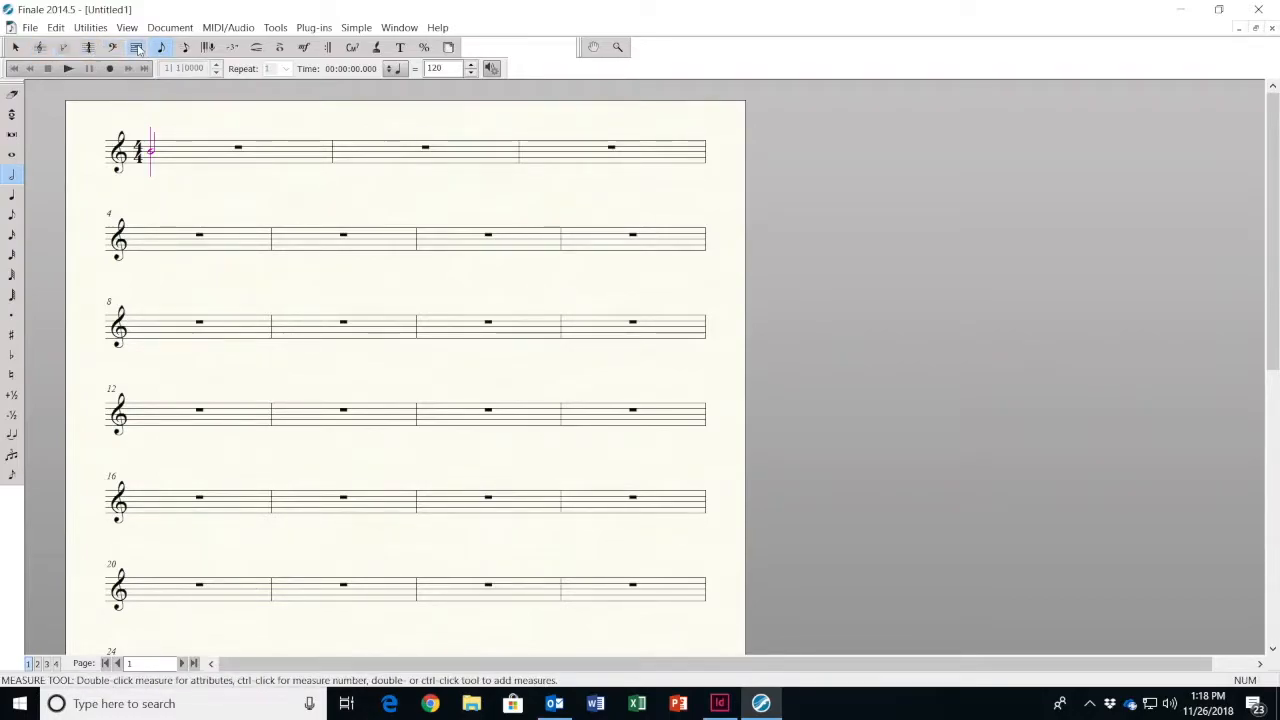
{"action": "left_click", "coordinate": [65, 50]}
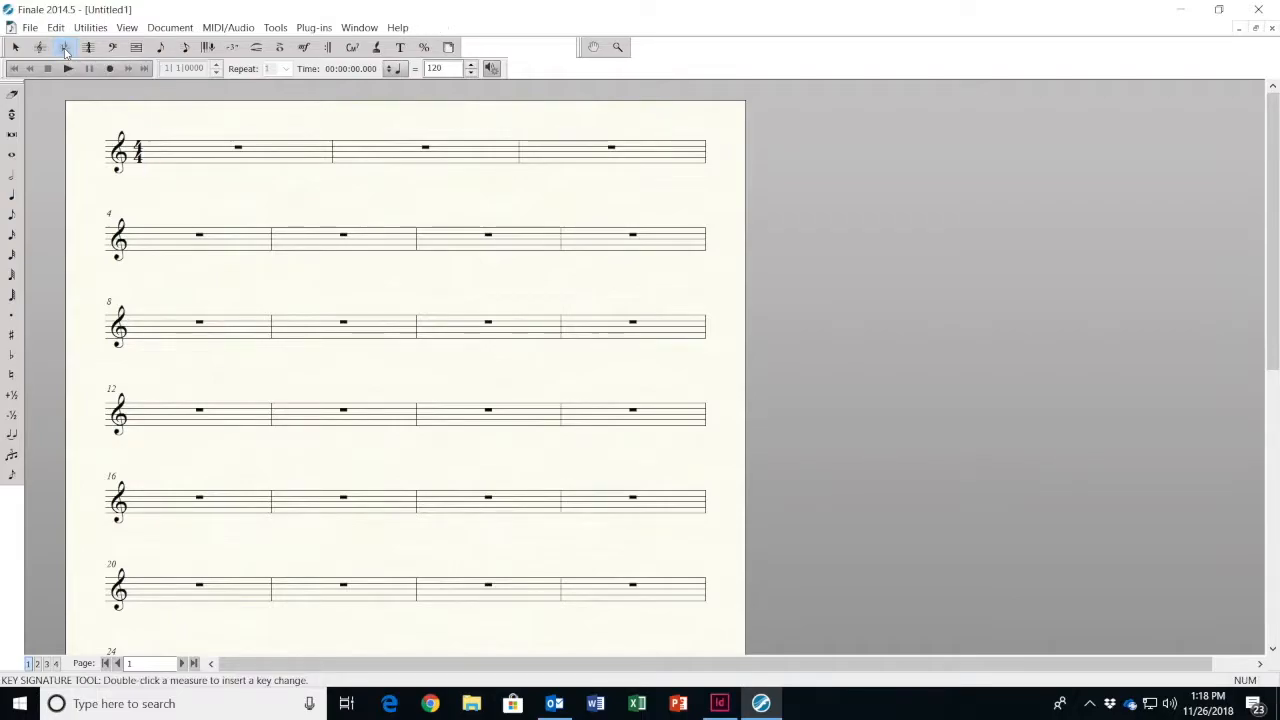
{"action": "double_click", "coordinate": [171, 151]}
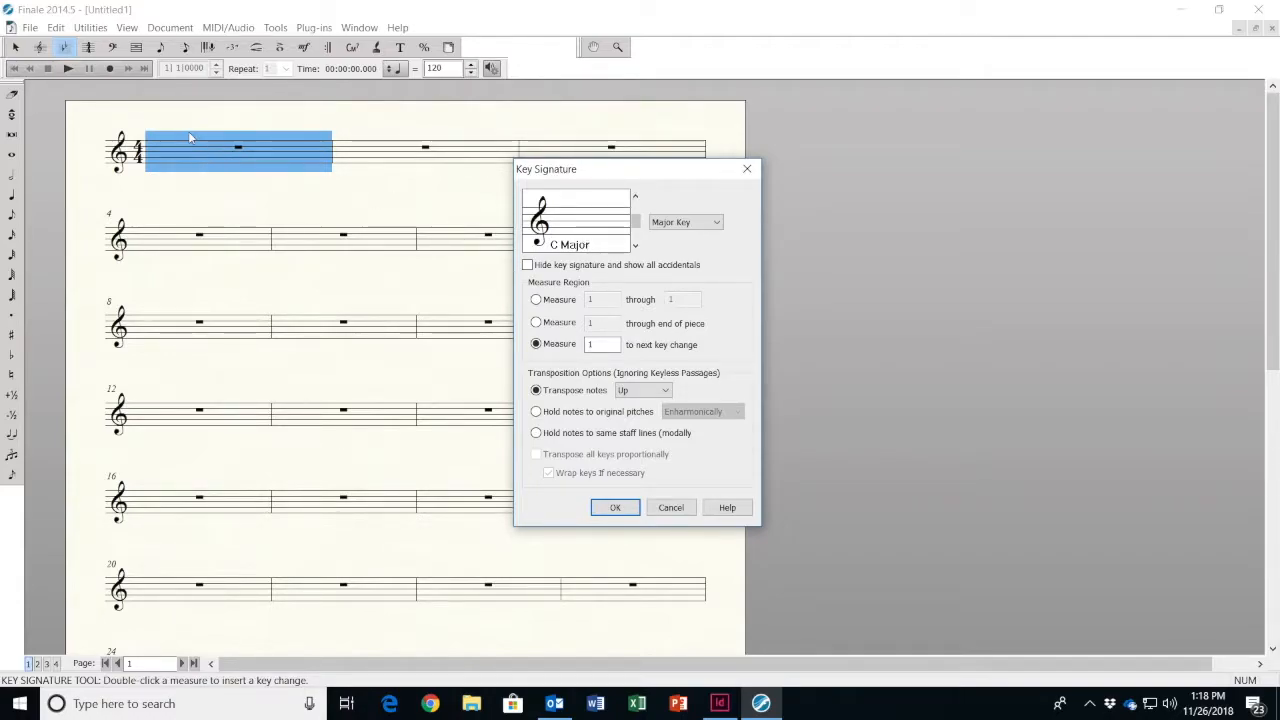
{"action": "left_click", "coordinate": [635, 197]}
{"action": "left_click", "coordinate": [635, 197]}
{"action": "left_click", "coordinate": [635, 197]}
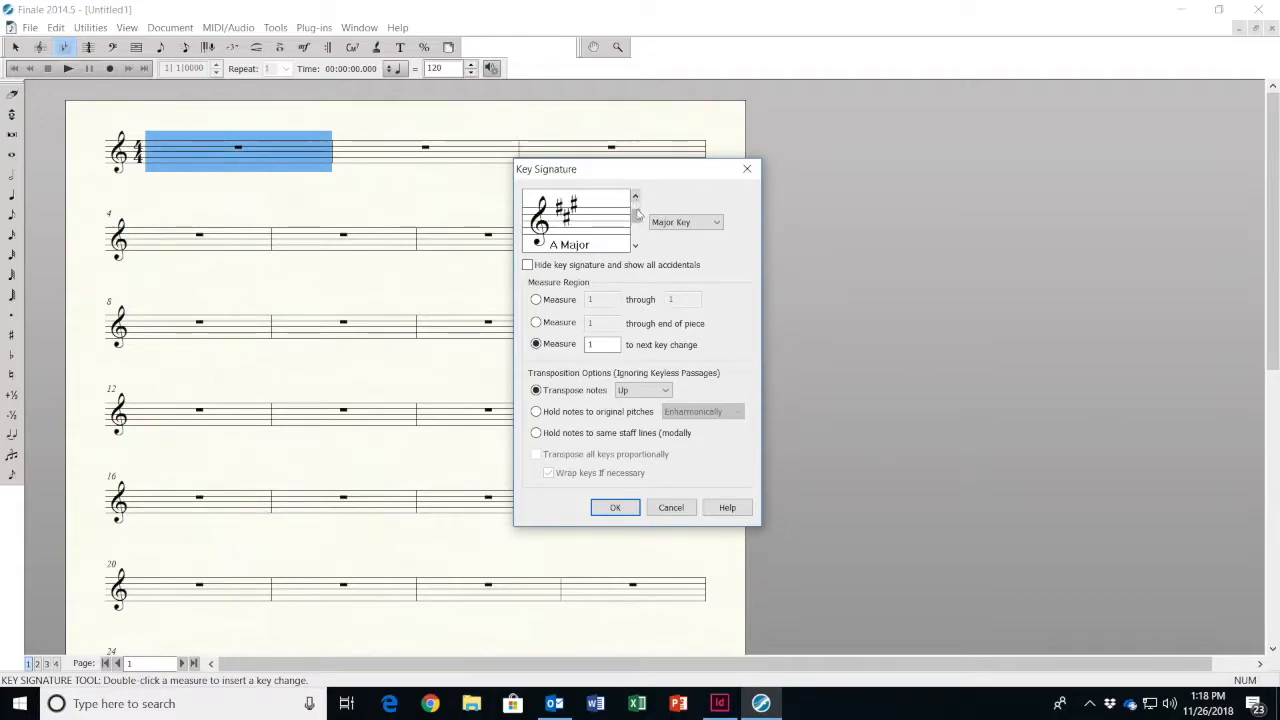
{"action": "left_click", "coordinate": [635, 246]}
{"action": "left_click", "coordinate": [635, 246]}
{"action": "left_click", "coordinate": [635, 246]}
{"action": "left_click", "coordinate": [635, 246]}
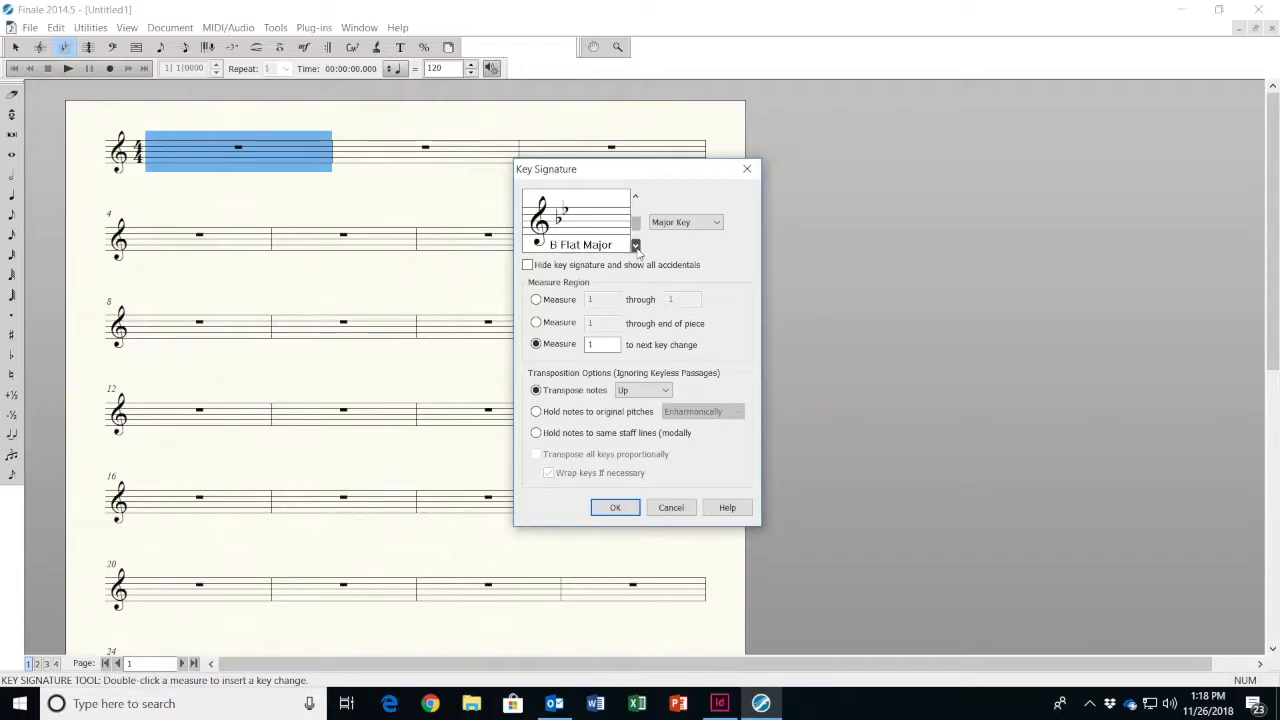
{"action": "left_click", "coordinate": [635, 197]}
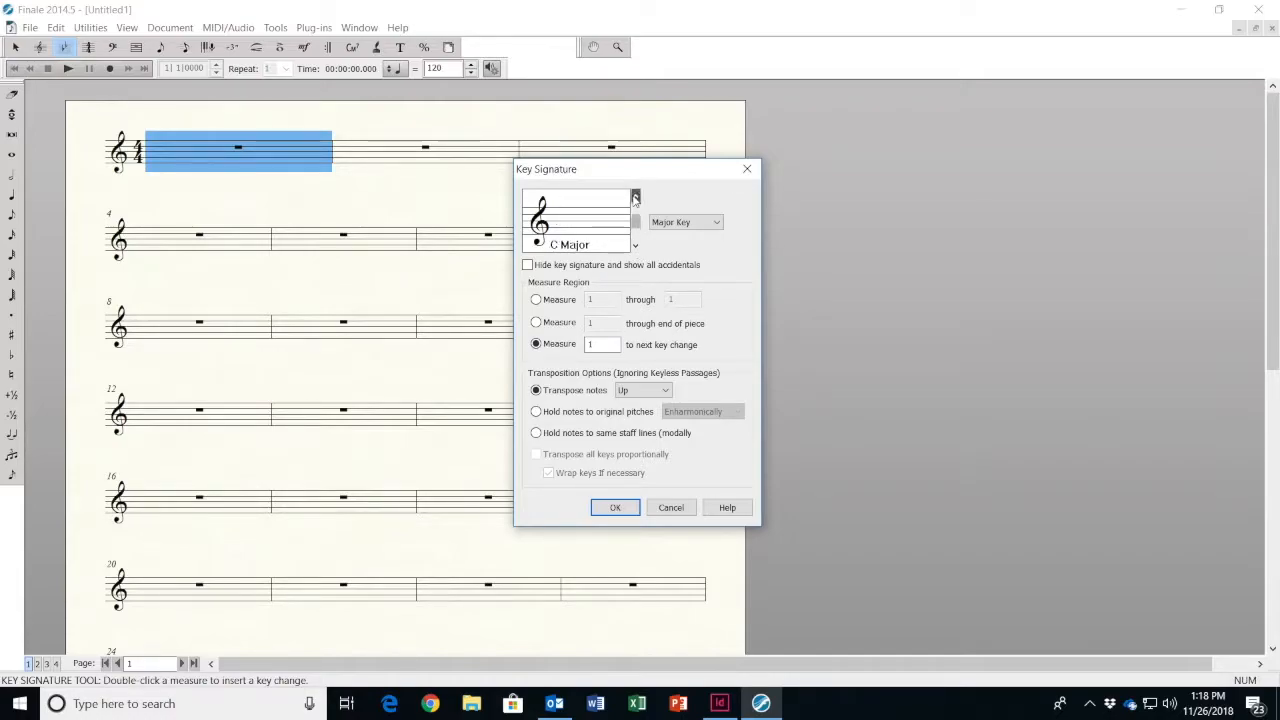
Switch the key type to minor and back to major, and apply C Major from measure 1
{"action": "left_click", "coordinate": [716, 224]}
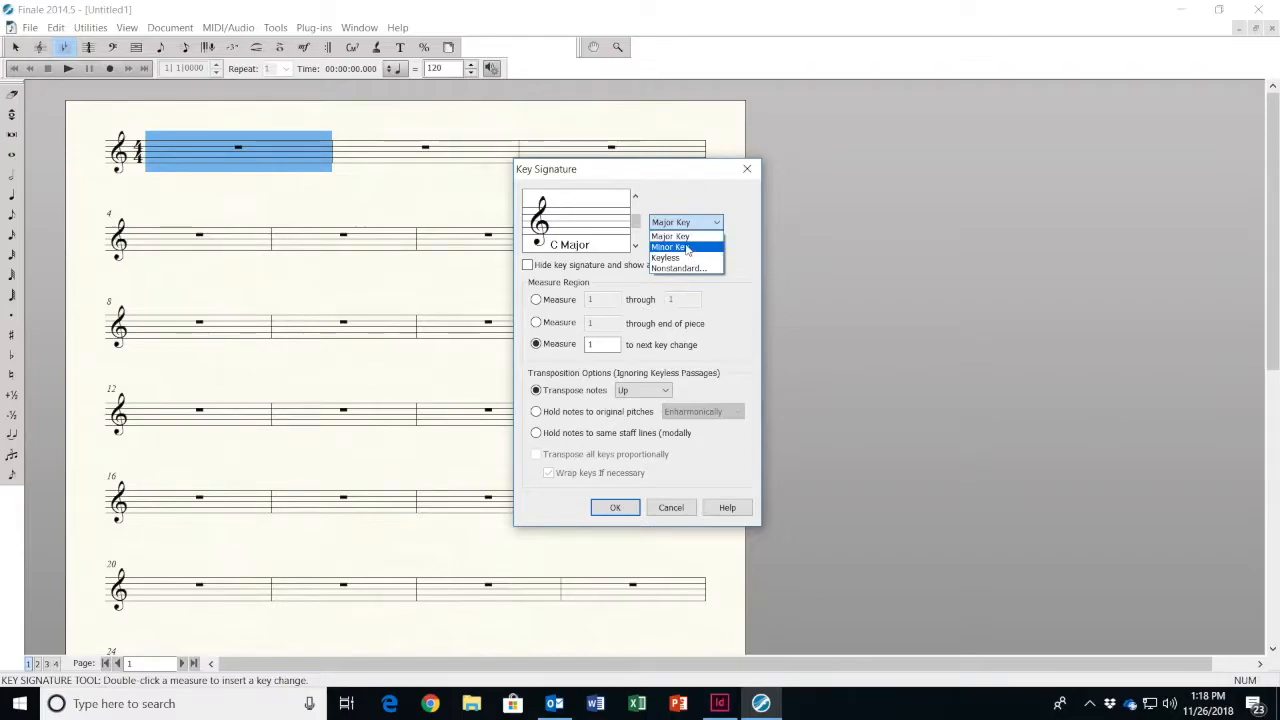
{"action": "left_click", "coordinate": [687, 248]}
{"action": "left_click", "coordinate": [710, 224]}
{"action": "left_click", "coordinate": [699, 237]}
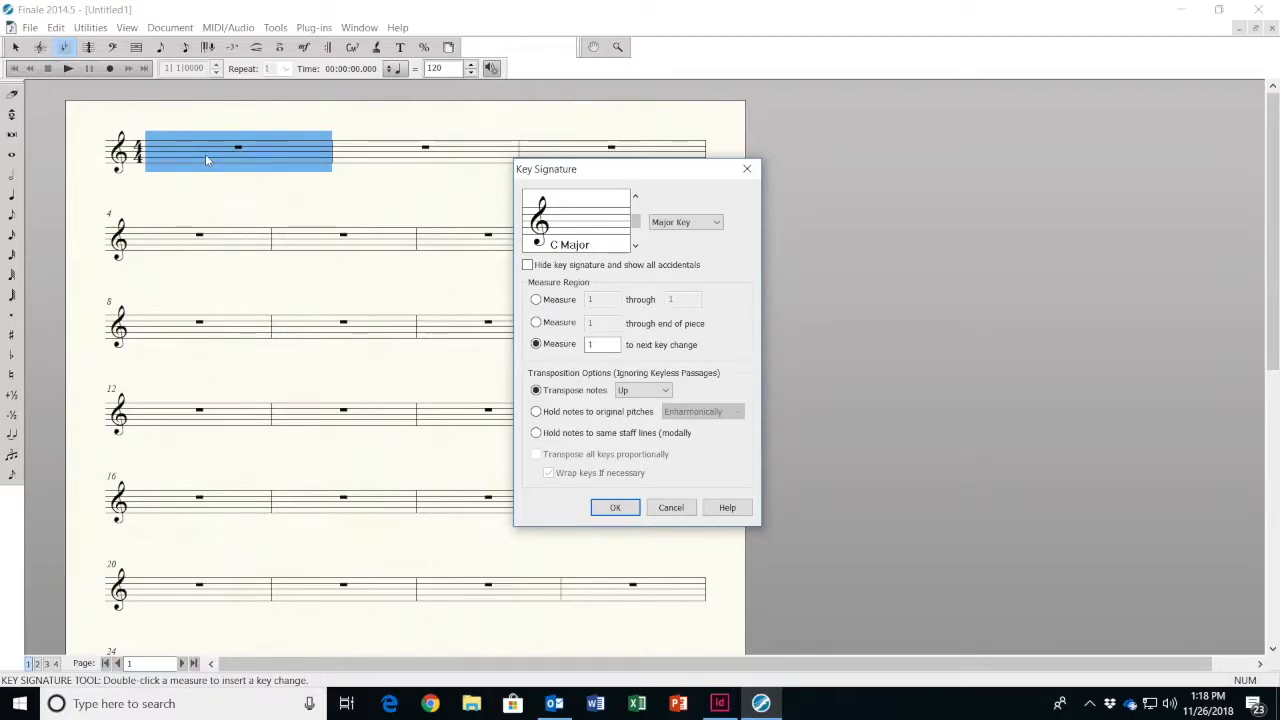
{"action": "left_click", "coordinate": [615, 507]}
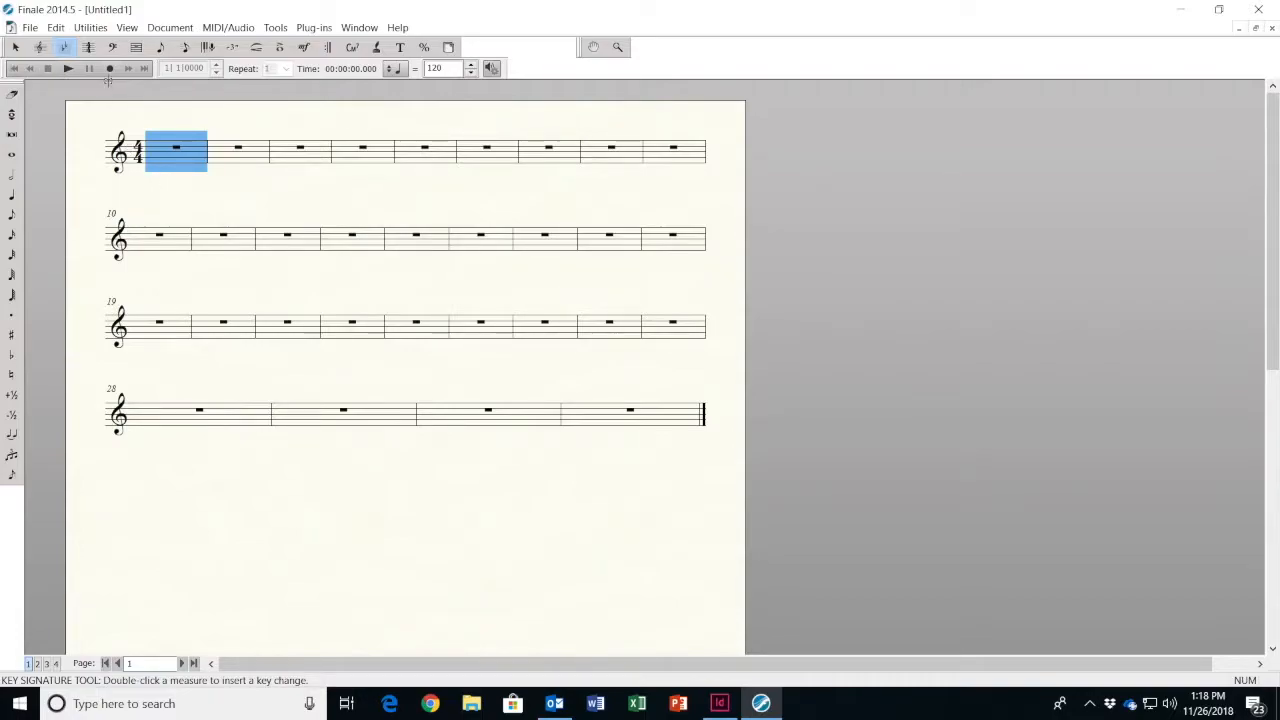
Open the time signature settings for measure 1 and try eight beats with a half-note beat duration
{"action": "left_click", "coordinate": [88, 48]}
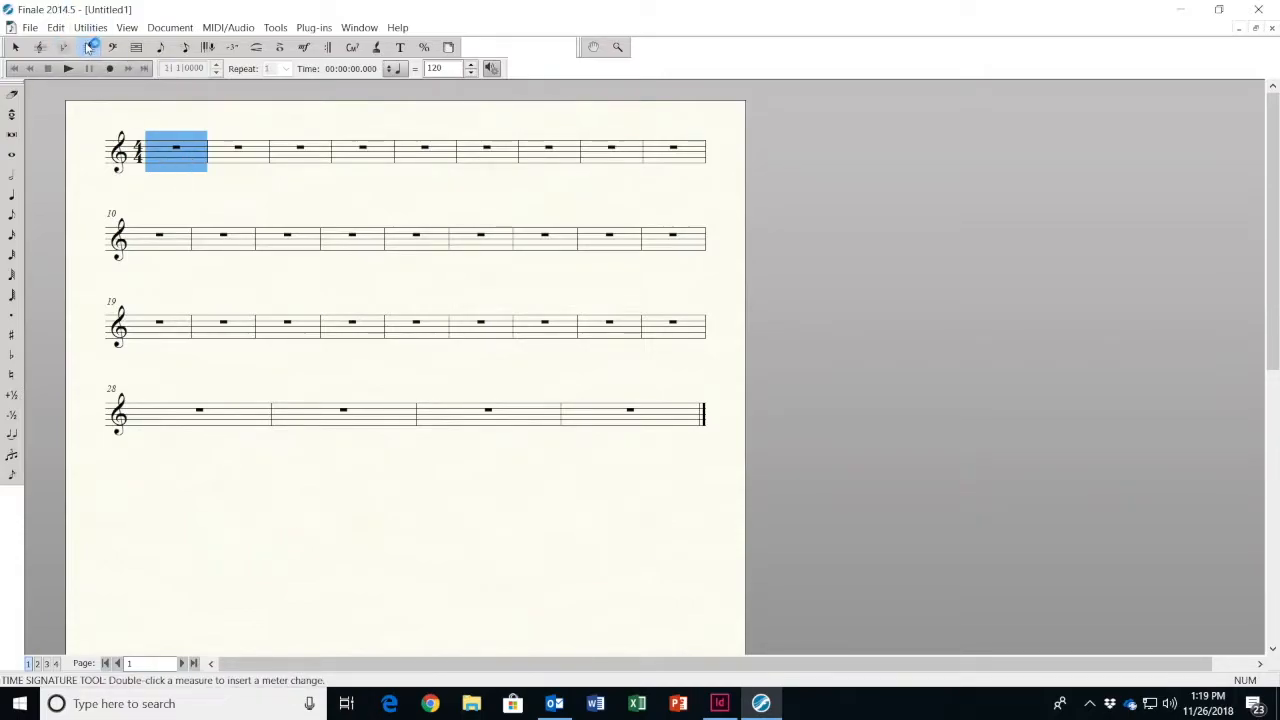
{"action": "double_click", "coordinate": [165, 152]}
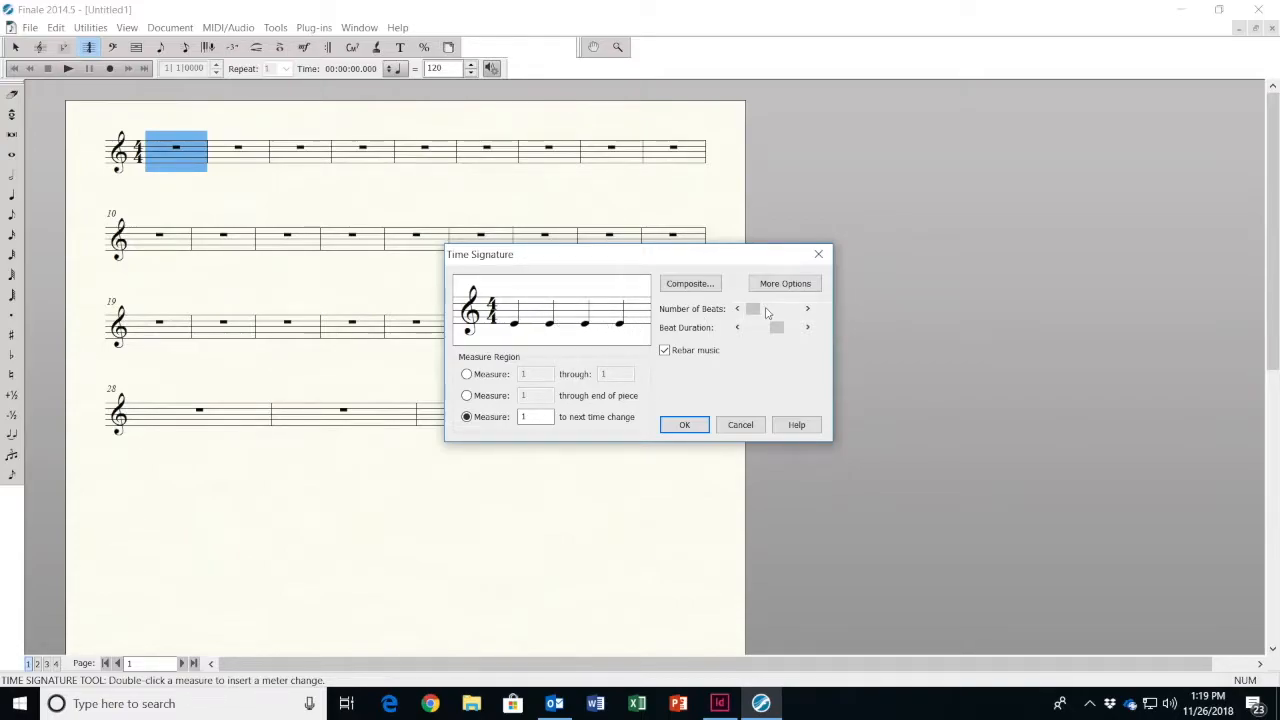
{"action": "left_click", "coordinate": [808, 309]}
{"action": "left_click", "coordinate": [808, 309]}
{"action": "left_click", "coordinate": [808, 309]}
{"action": "left_click", "coordinate": [808, 309]}
{"action": "left_click", "coordinate": [808, 328]}
{"action": "left_click", "coordinate": [808, 328]}
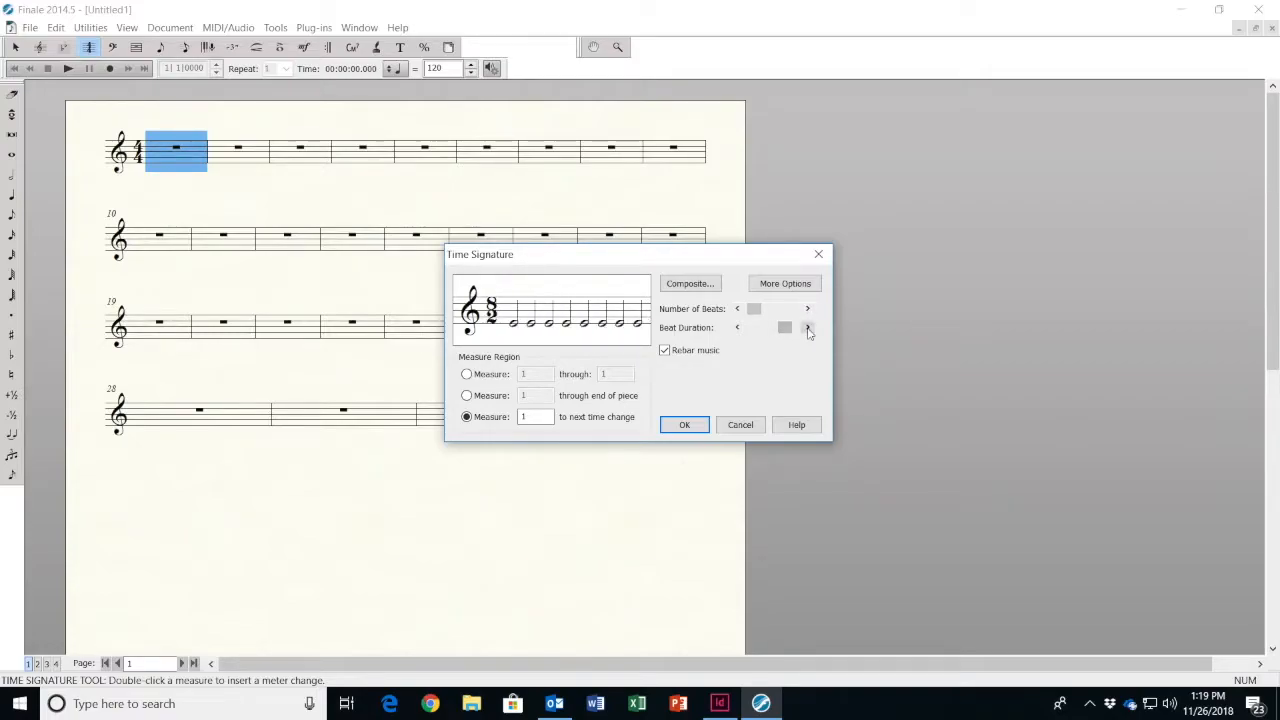
Set the time signature to four beats with a quarter-note beat duration, apply it from measure 1, and deselect the measure
{"action": "left_click", "coordinate": [737, 328]}
{"action": "left_click", "coordinate": [737, 328]}
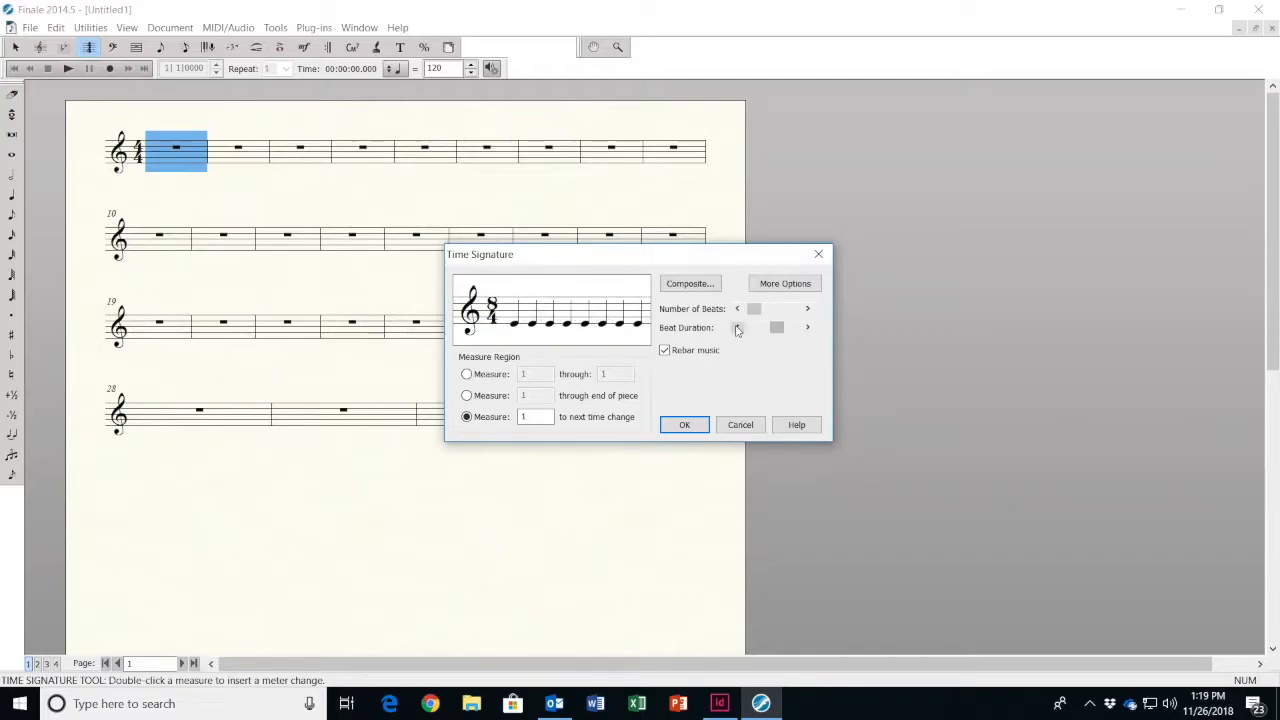
{"action": "left_click", "coordinate": [737, 309]}
{"action": "left_click", "coordinate": [737, 309]}
{"action": "left_click", "coordinate": [737, 309]}
{"action": "left_click", "coordinate": [737, 309]}
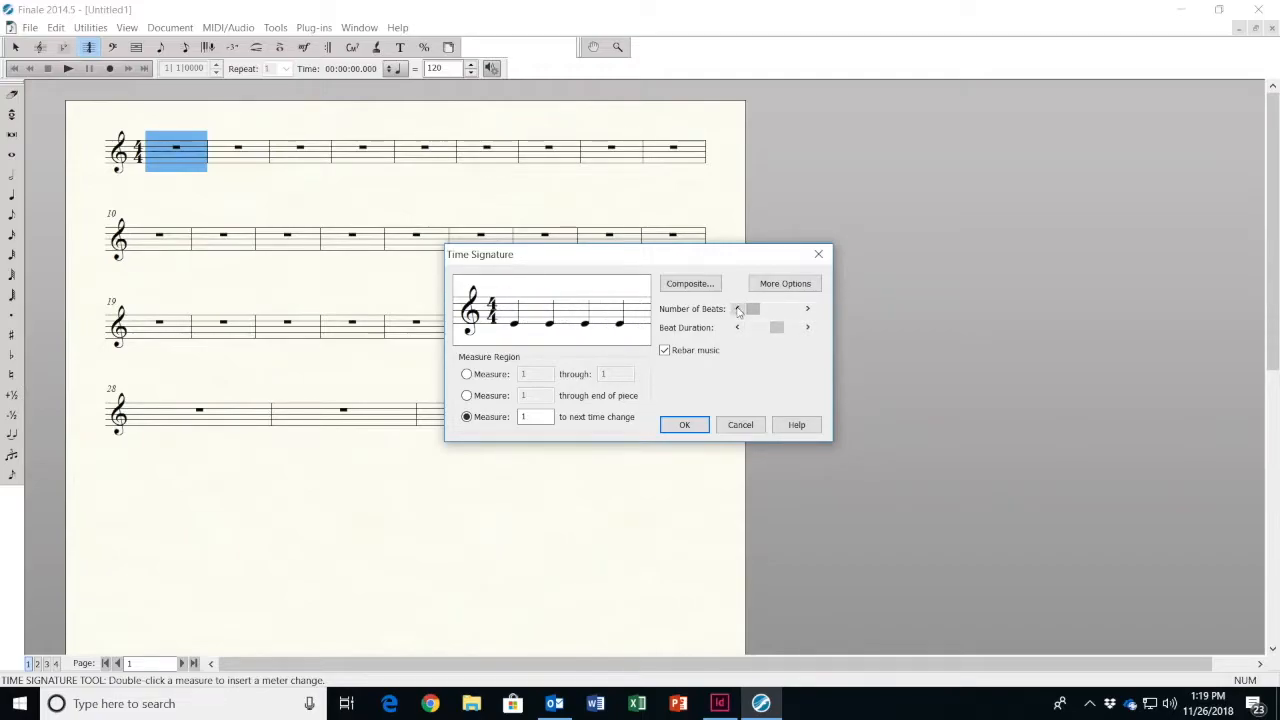
{"action": "left_click", "coordinate": [684, 424]}
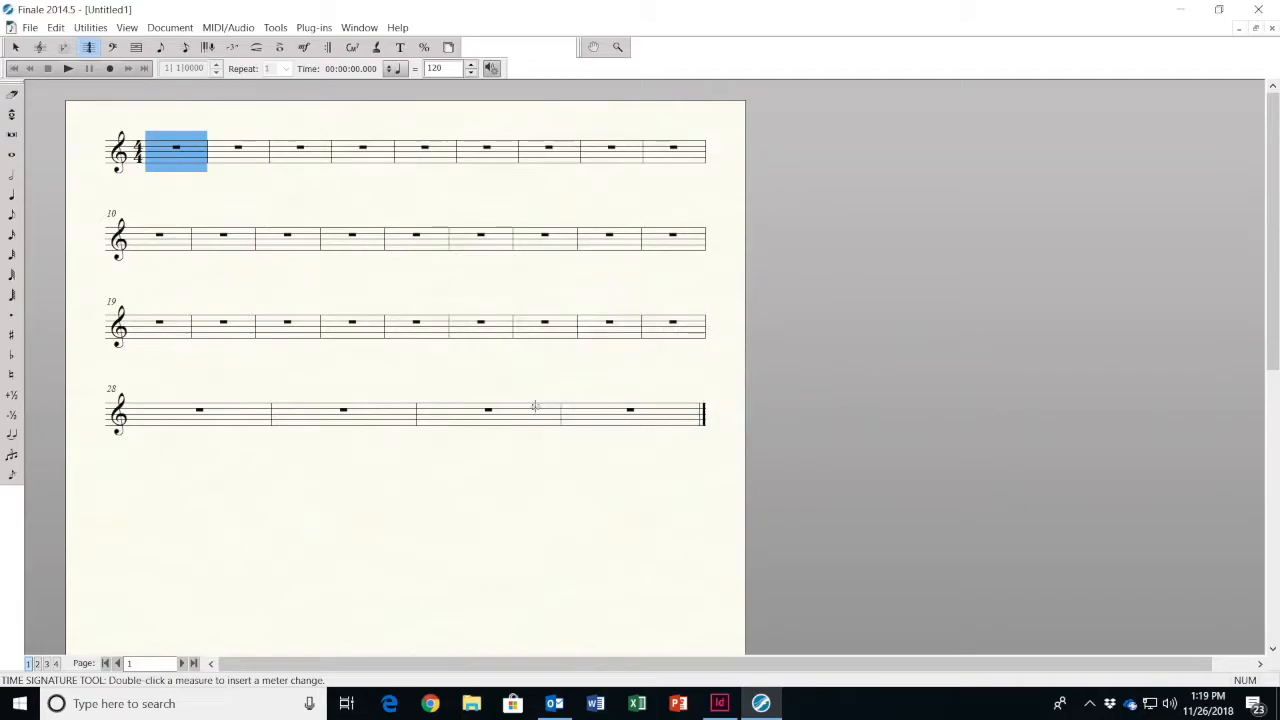
{"action": "left_click", "coordinate": [279, 120]}
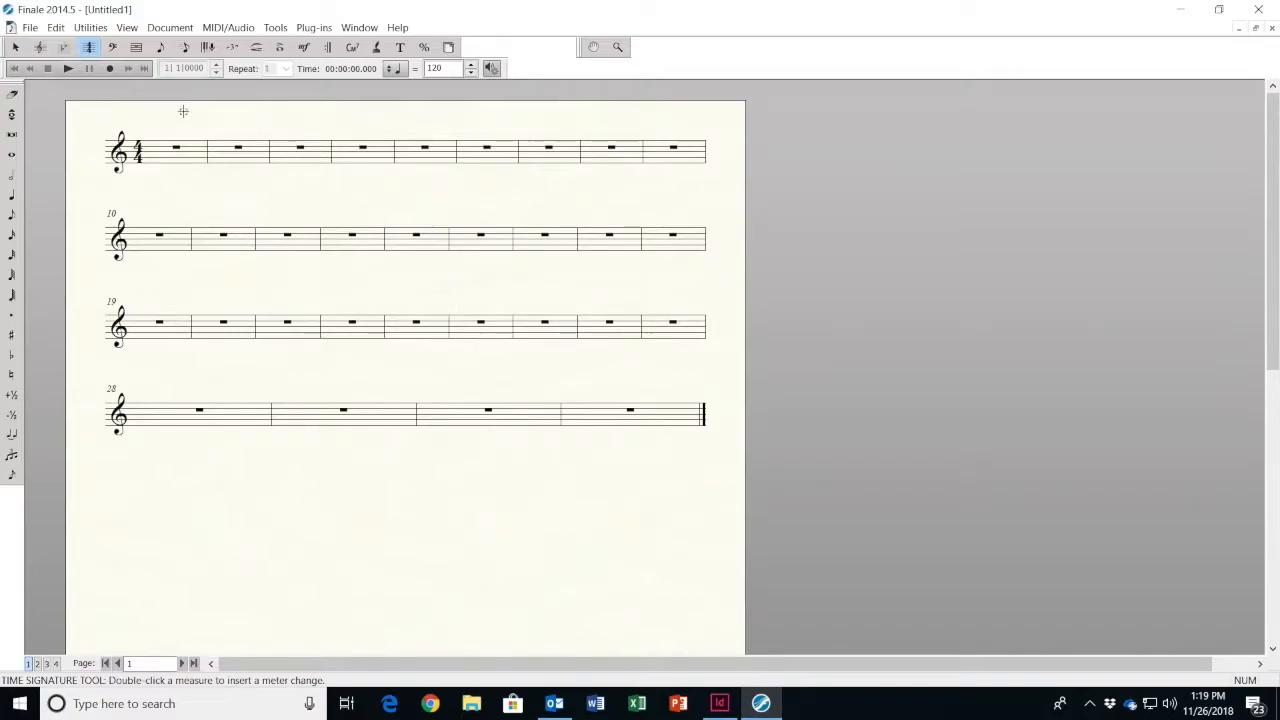
Add a pickup measure with a quarter-note duration at the start of the score
{"action": "left_click", "coordinate": [167, 30]}
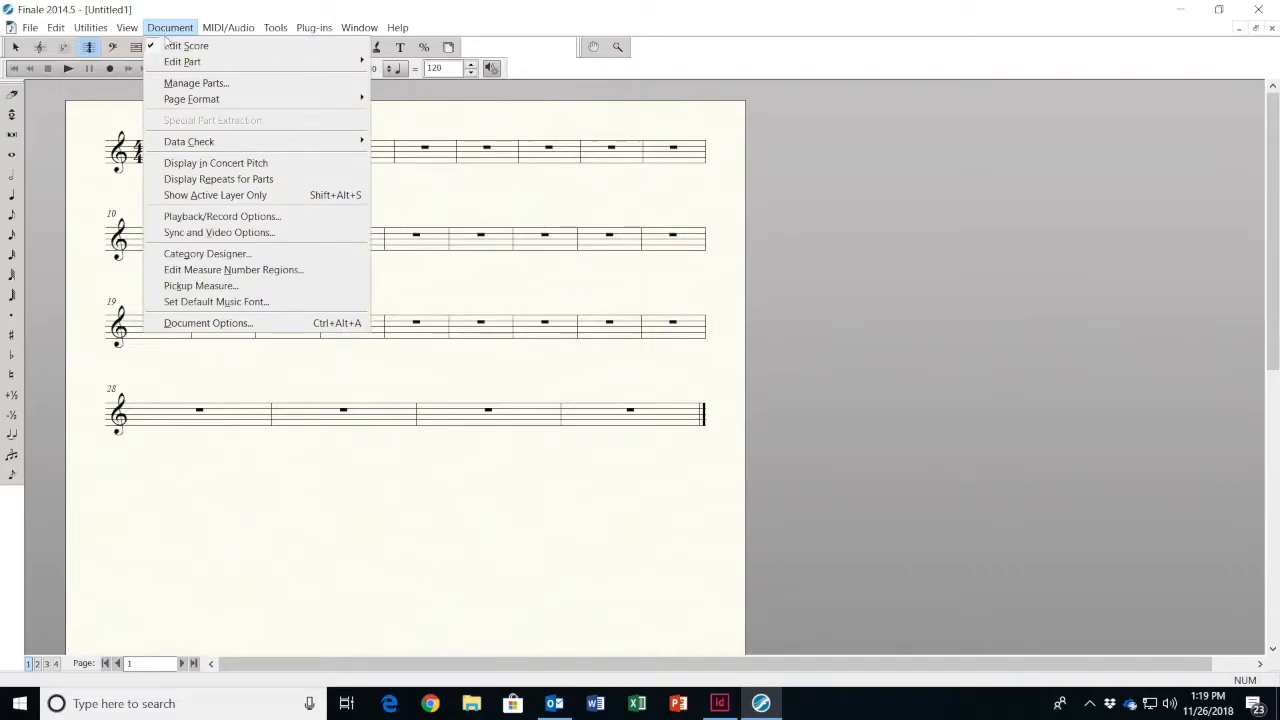
{"action": "left_click", "coordinate": [199, 287]}
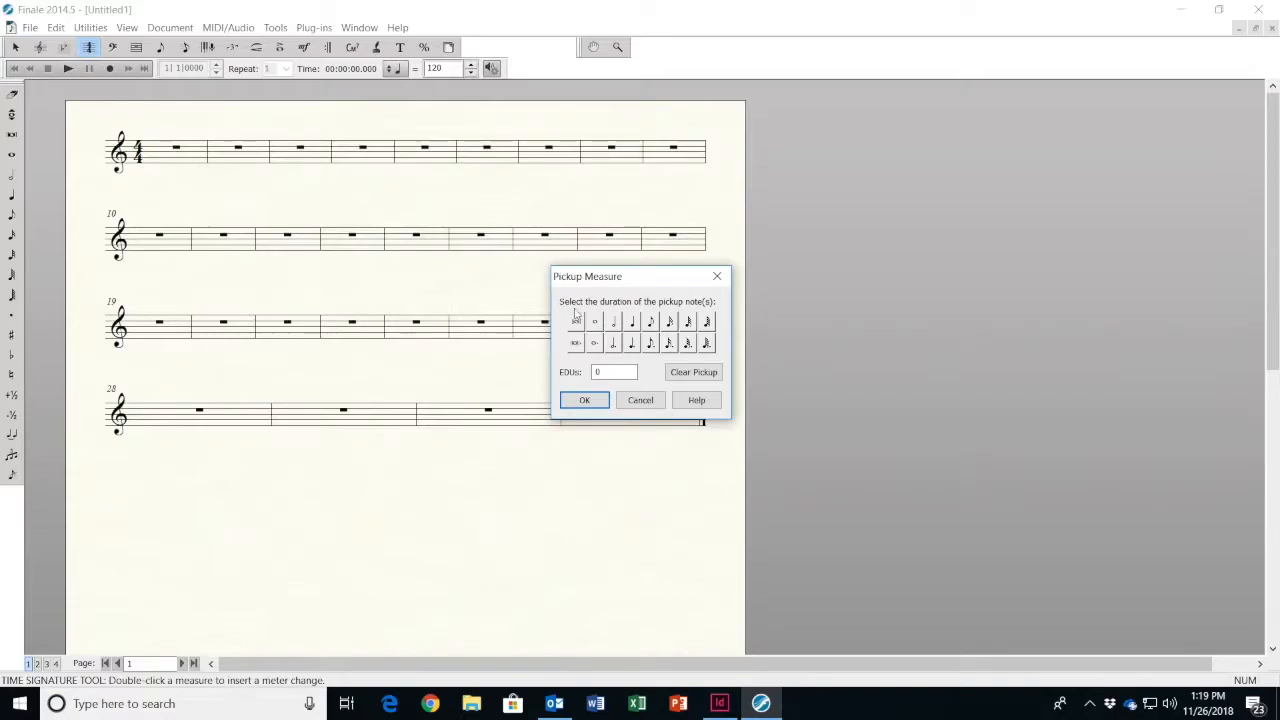
{"action": "left_click", "coordinate": [632, 322]}
{"action": "left_click", "coordinate": [580, 399]}
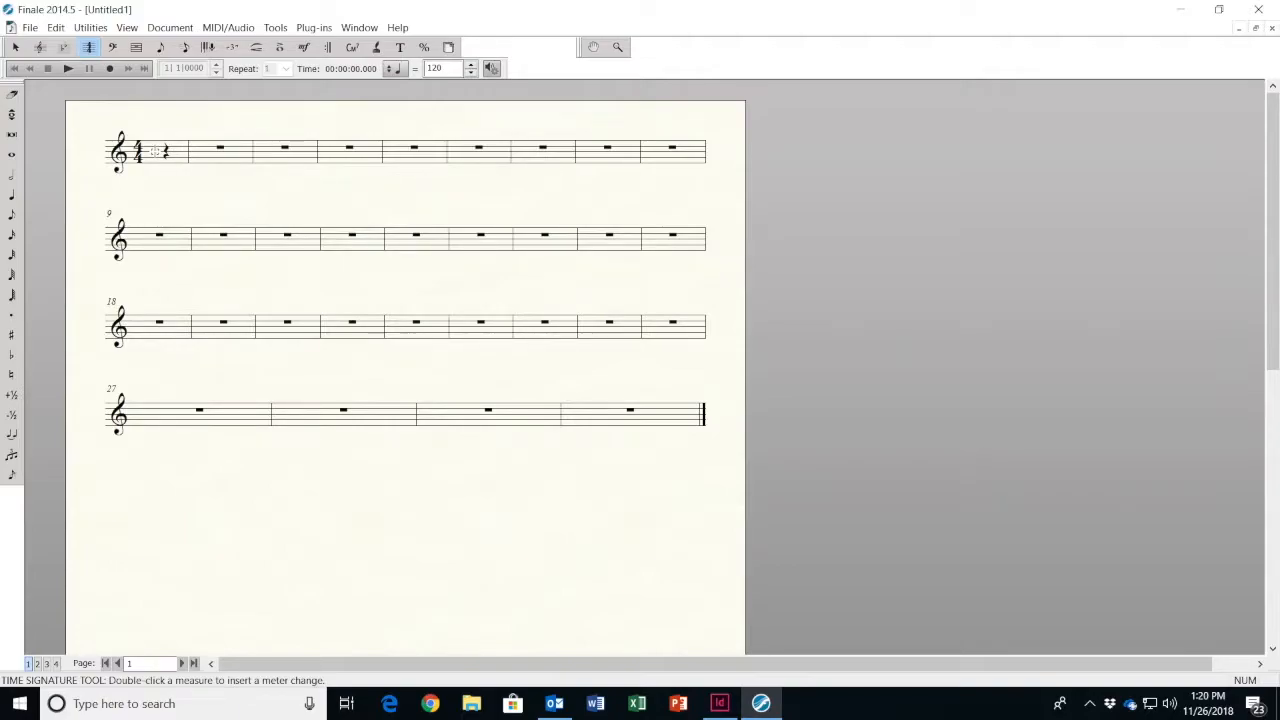
Enter a quarter-note G in the pickup measure and quarter notes E, A, G, C in measure 1
{"action": "left_click", "coordinate": [12, 196]}
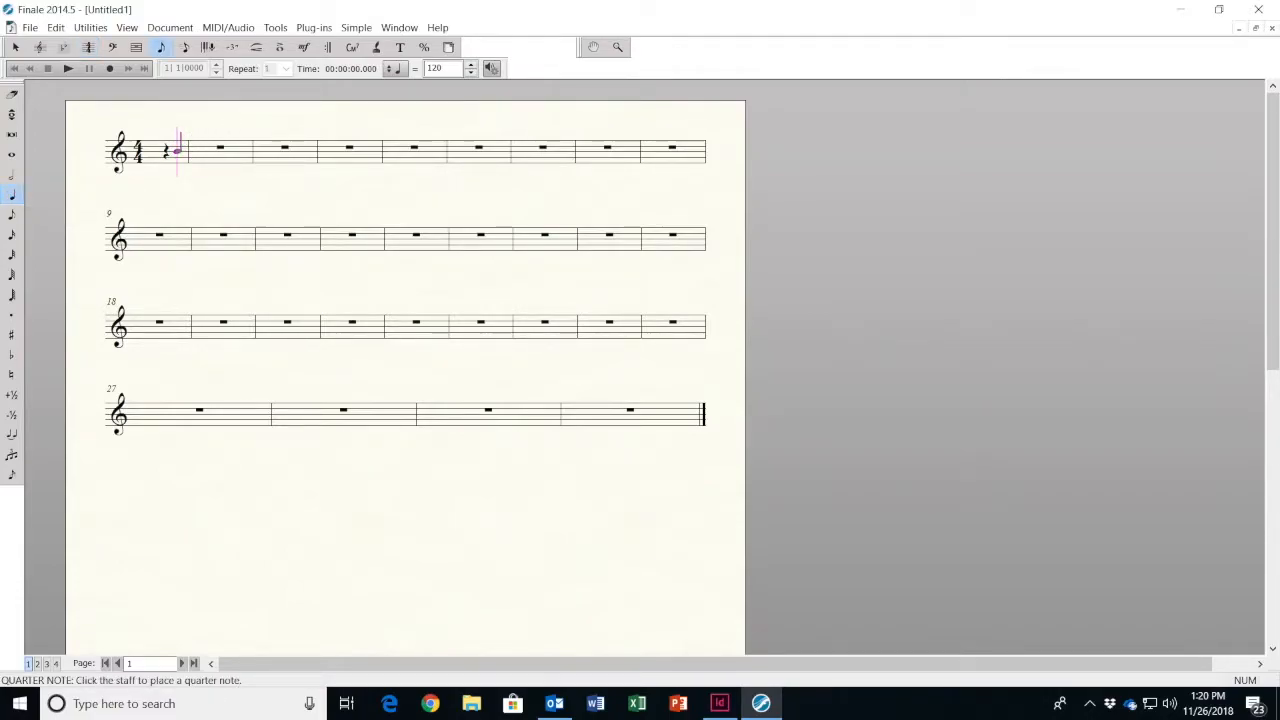
{"action": "left_click", "coordinate": [177, 151]}
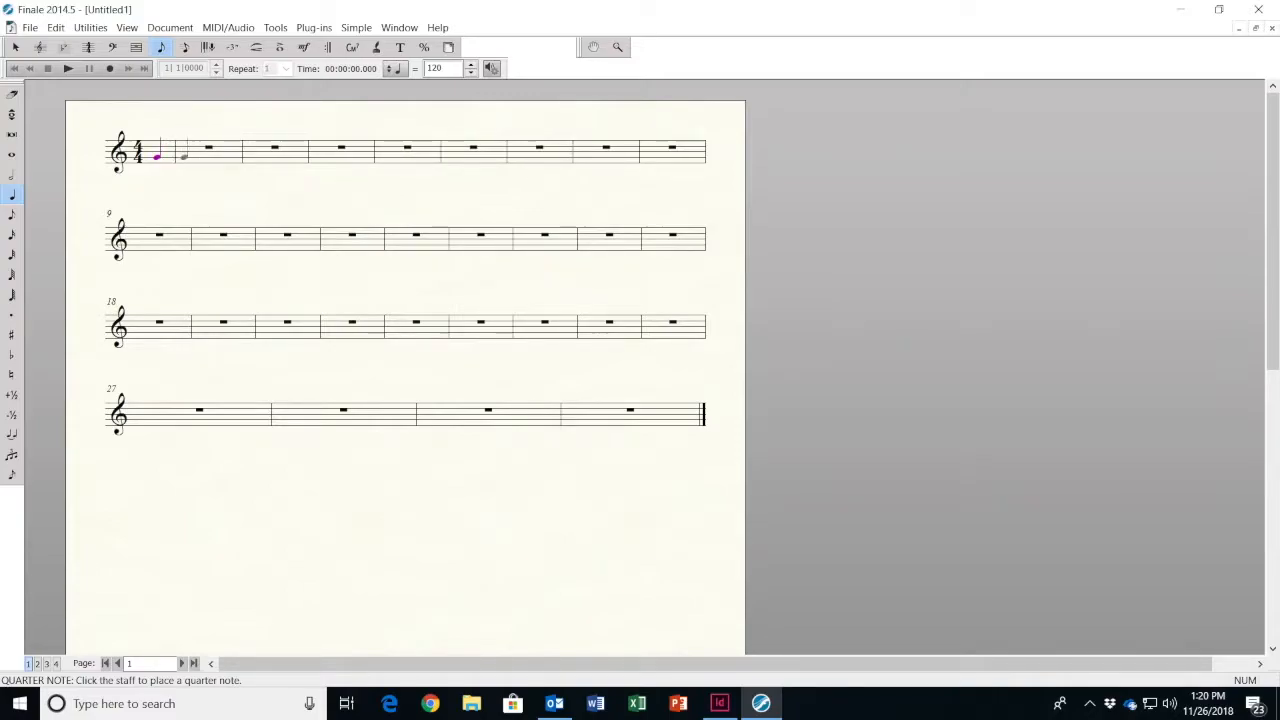
{"action": "left_click", "coordinate": [188, 162]}
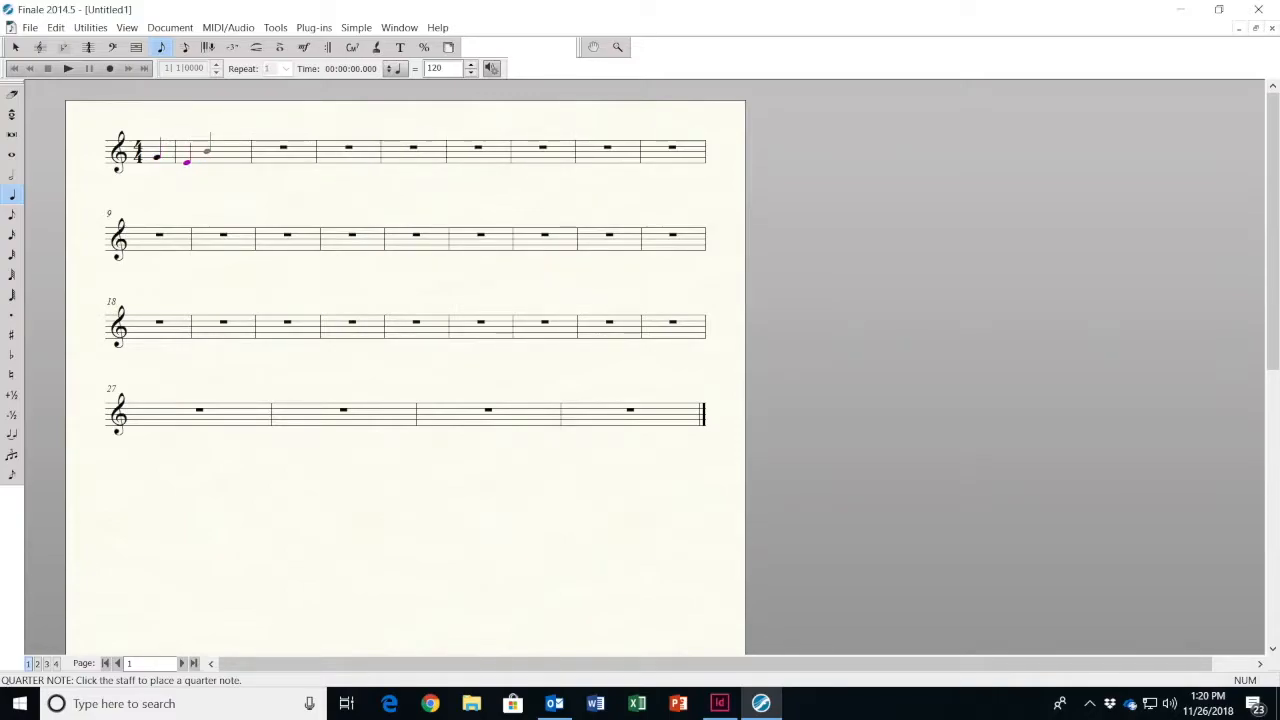
{"action": "left_click", "coordinate": [206, 153]}
{"action": "left_click", "coordinate": [222, 156]}
{"action": "left_click", "coordinate": [248, 150]}
Fill measure 2 with the quarter notes C, B, C, G
{"action": "left_click", "coordinate": [274, 148]}
{"action": "left_click", "coordinate": [295, 153]}
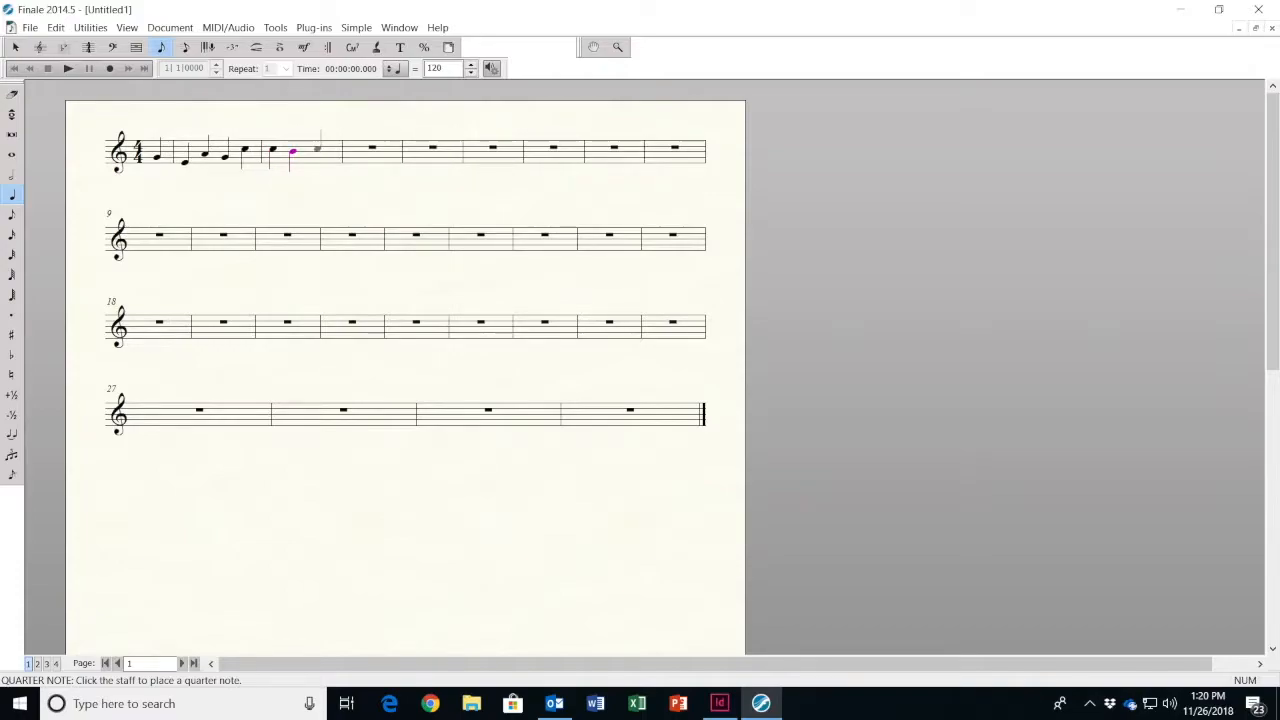
{"action": "left_click", "coordinate": [318, 151]}
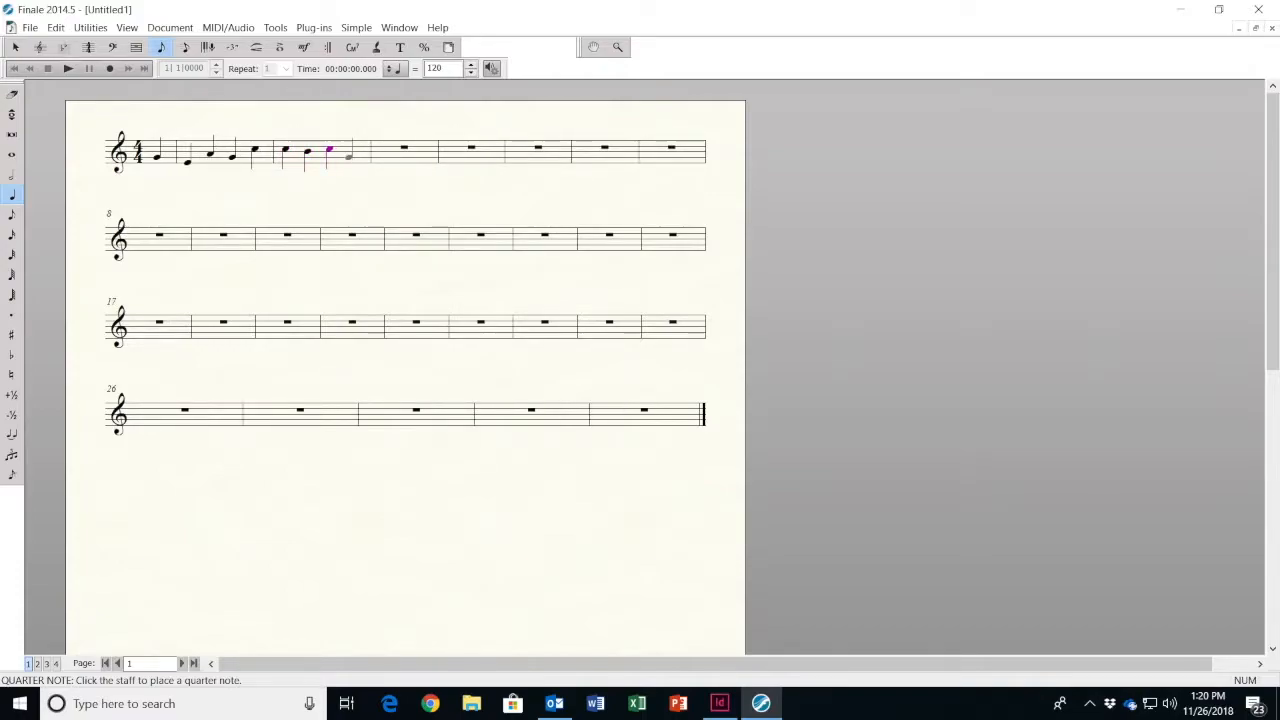
{"action": "left_click", "coordinate": [351, 157]}
Fill measure 3 with the quarter notes C, G, A, F and make the F sharp
{"action": "left_click", "coordinate": [379, 150]}
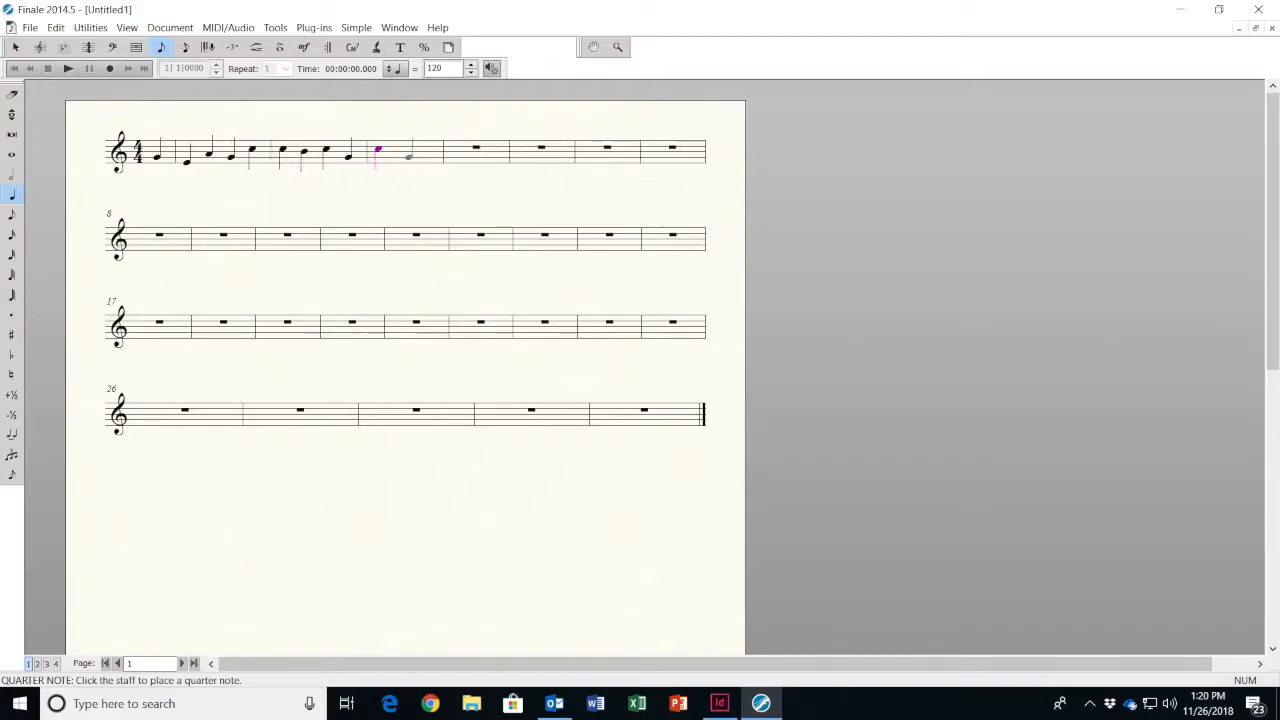
{"action": "left_click", "coordinate": [409, 156]}
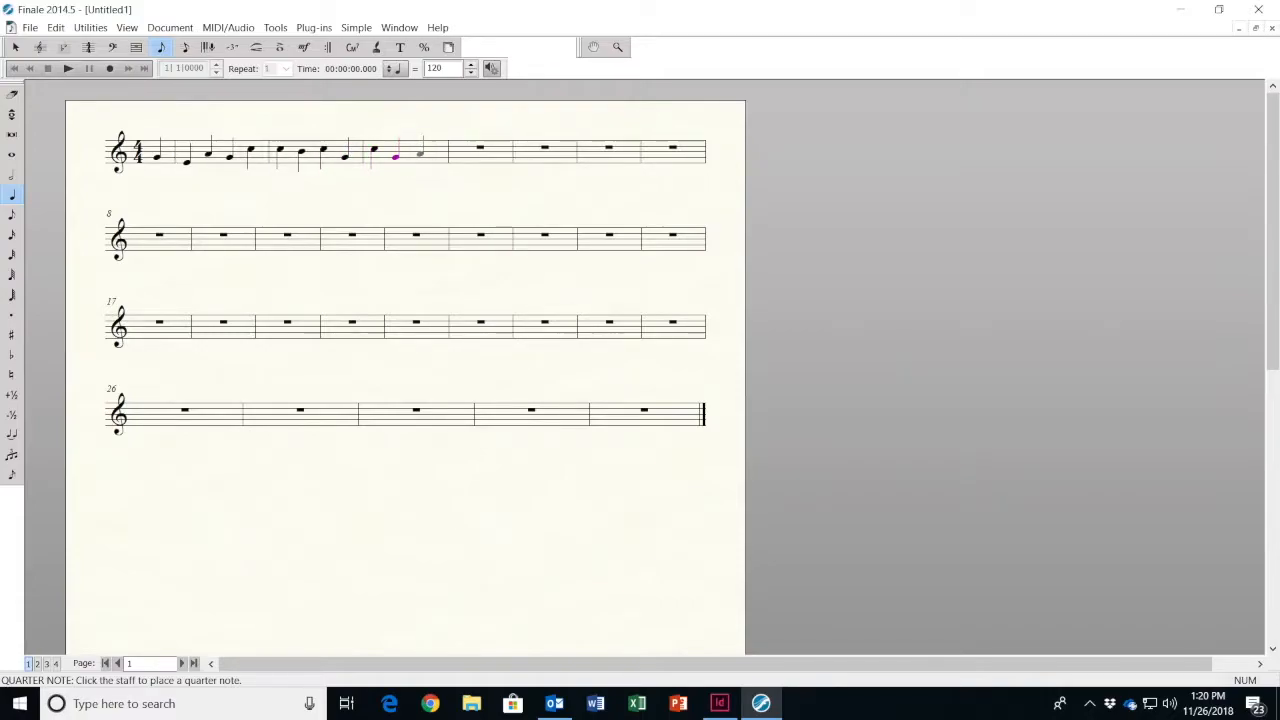
{"action": "left_click", "coordinate": [421, 152]}
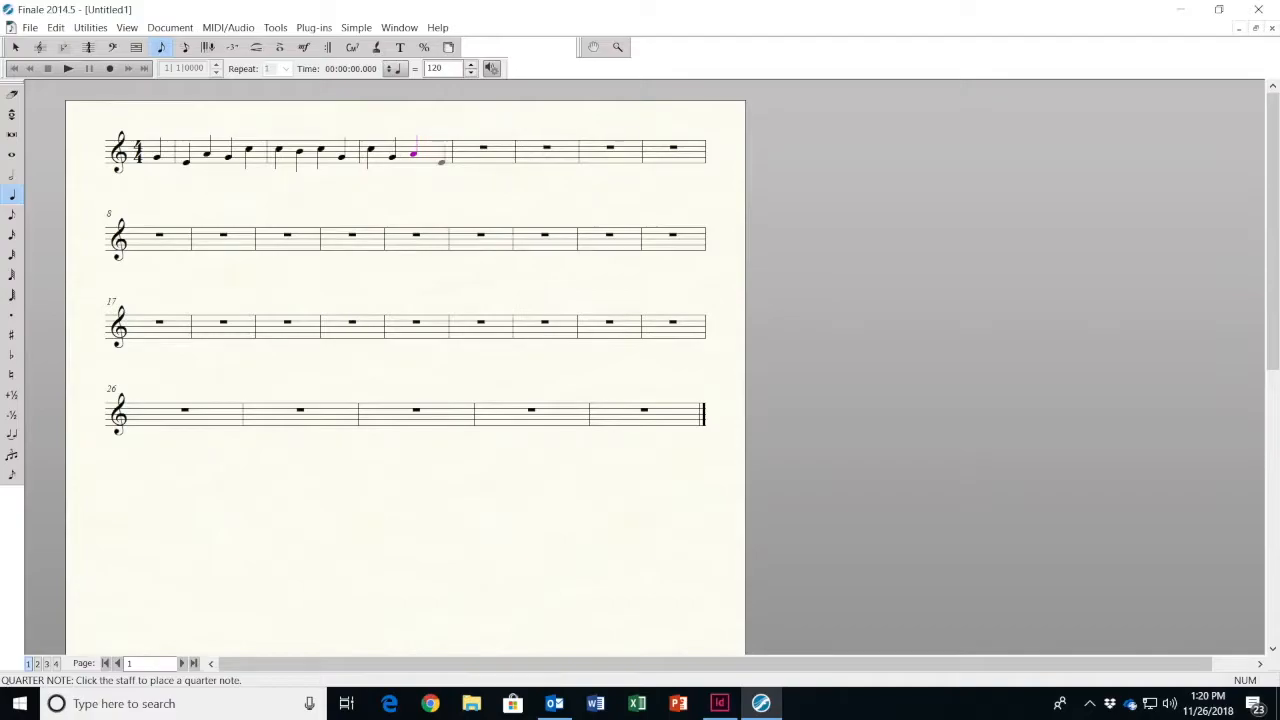
{"action": "left_click", "coordinate": [437, 157]}
{"action": "left_click", "coordinate": [11, 337]}
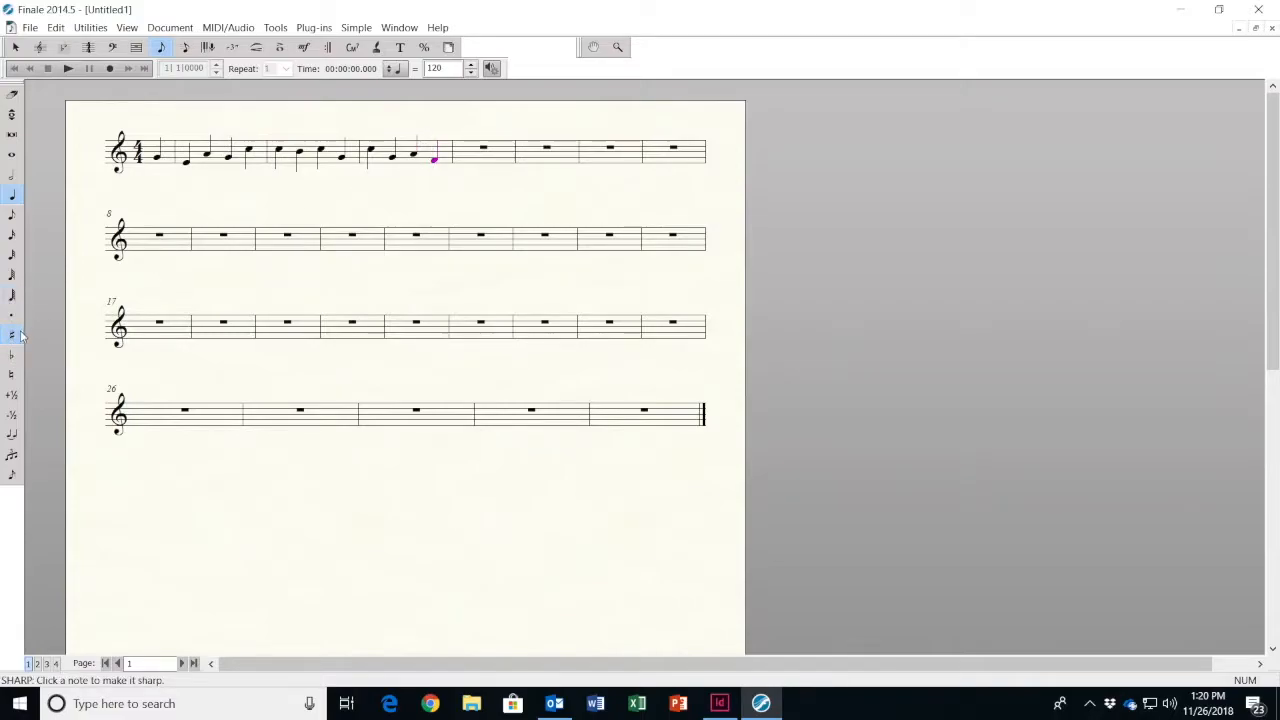
{"action": "left_click", "coordinate": [433, 160]}
Place a dotted half note G at the start of measure 4
{"action": "left_click", "coordinate": [13, 178]}
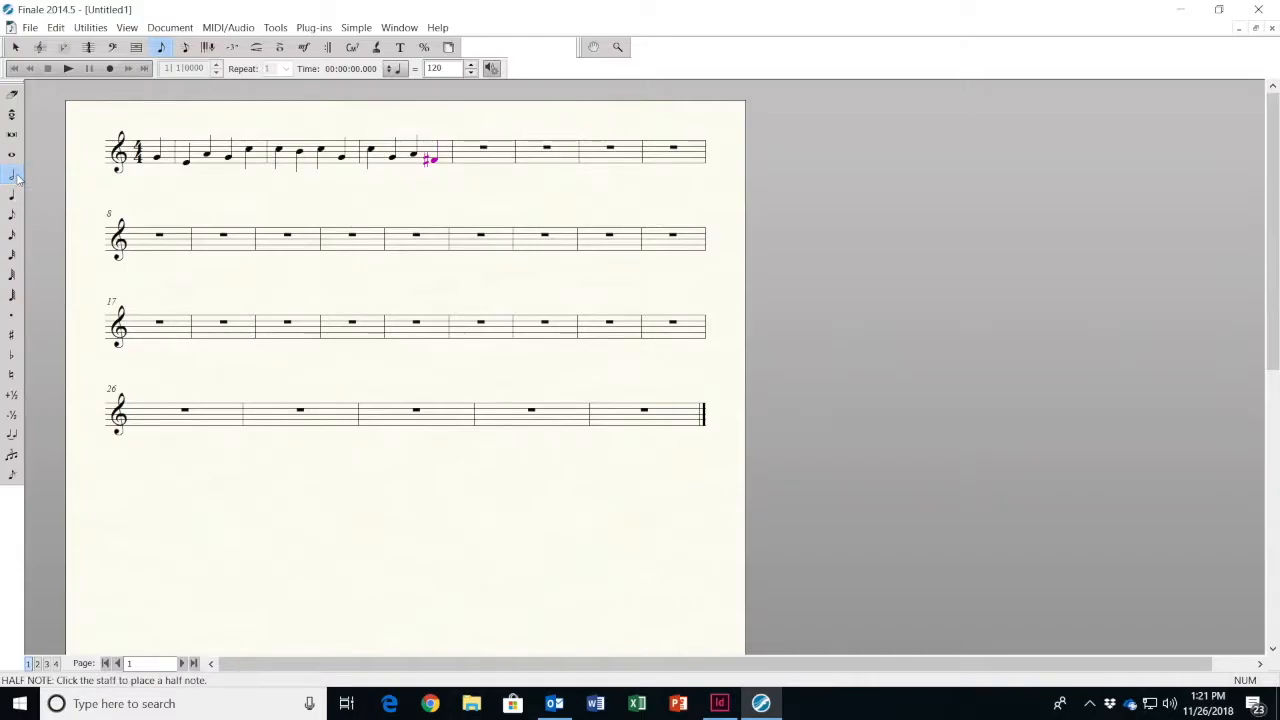
{"action": "left_click", "coordinate": [11, 315]}
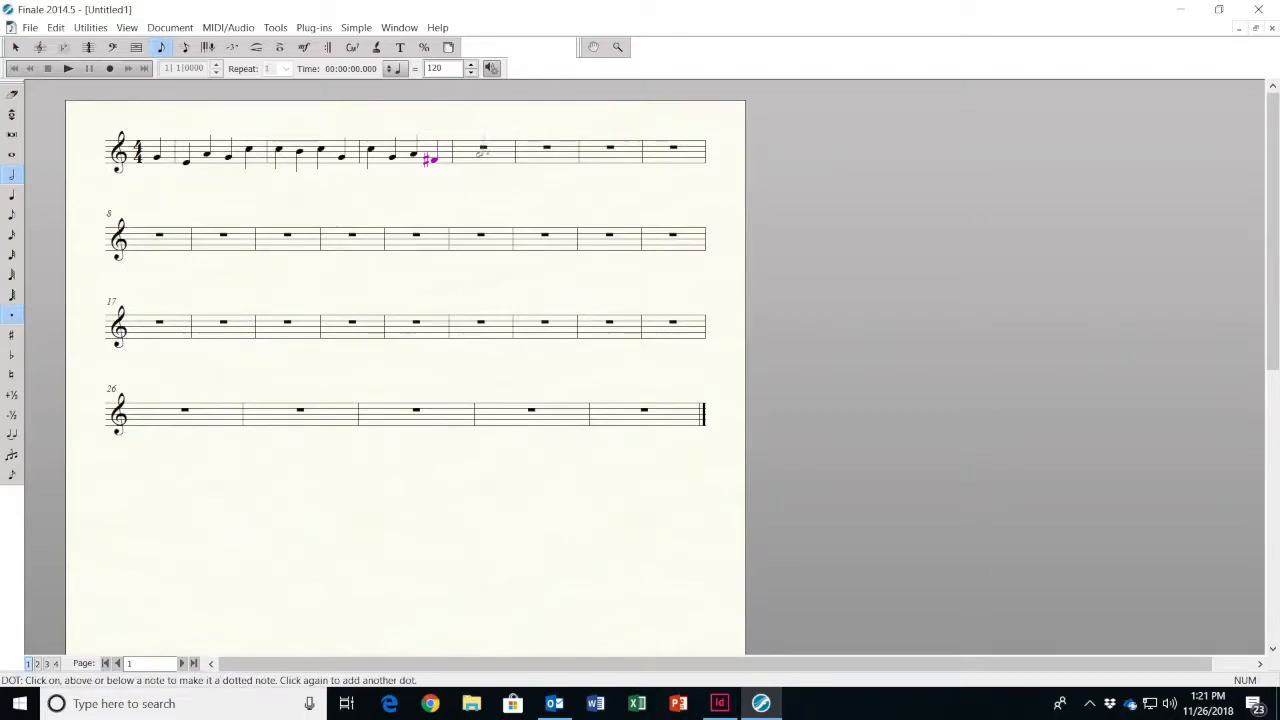
{"action": "left_click", "coordinate": [461, 157]}
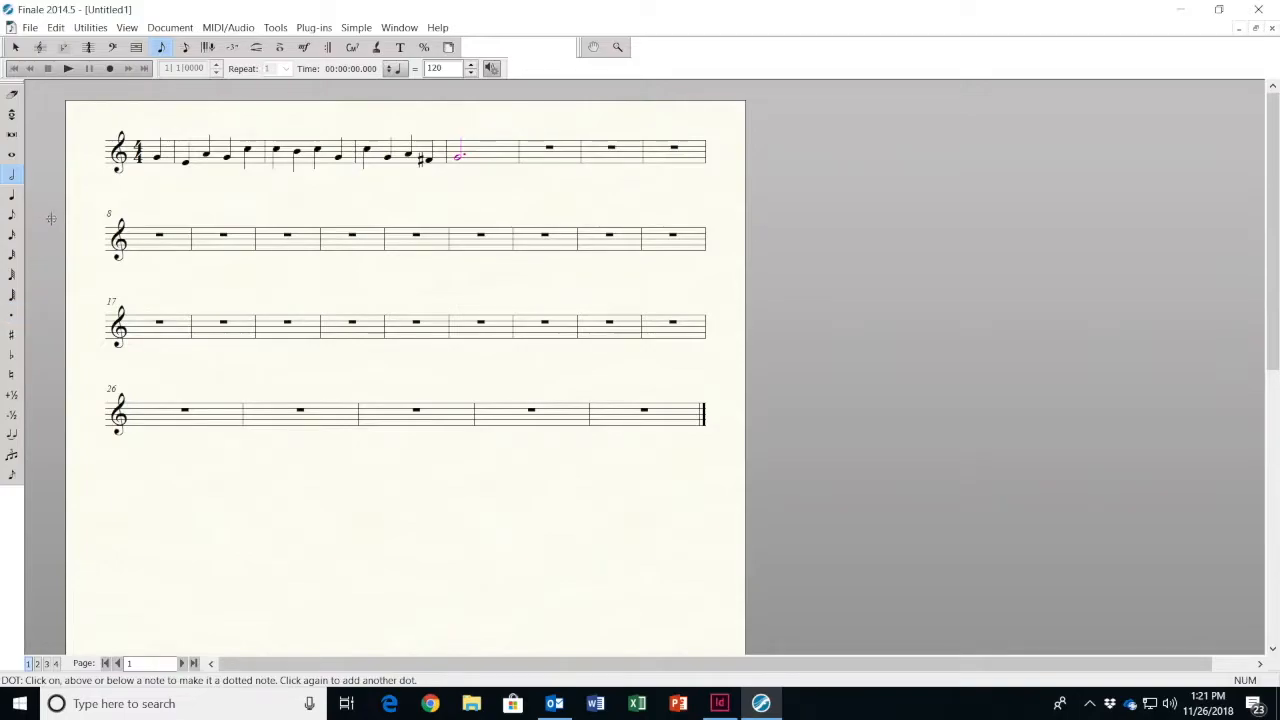
{"action": "left_click", "coordinate": [12, 194]}
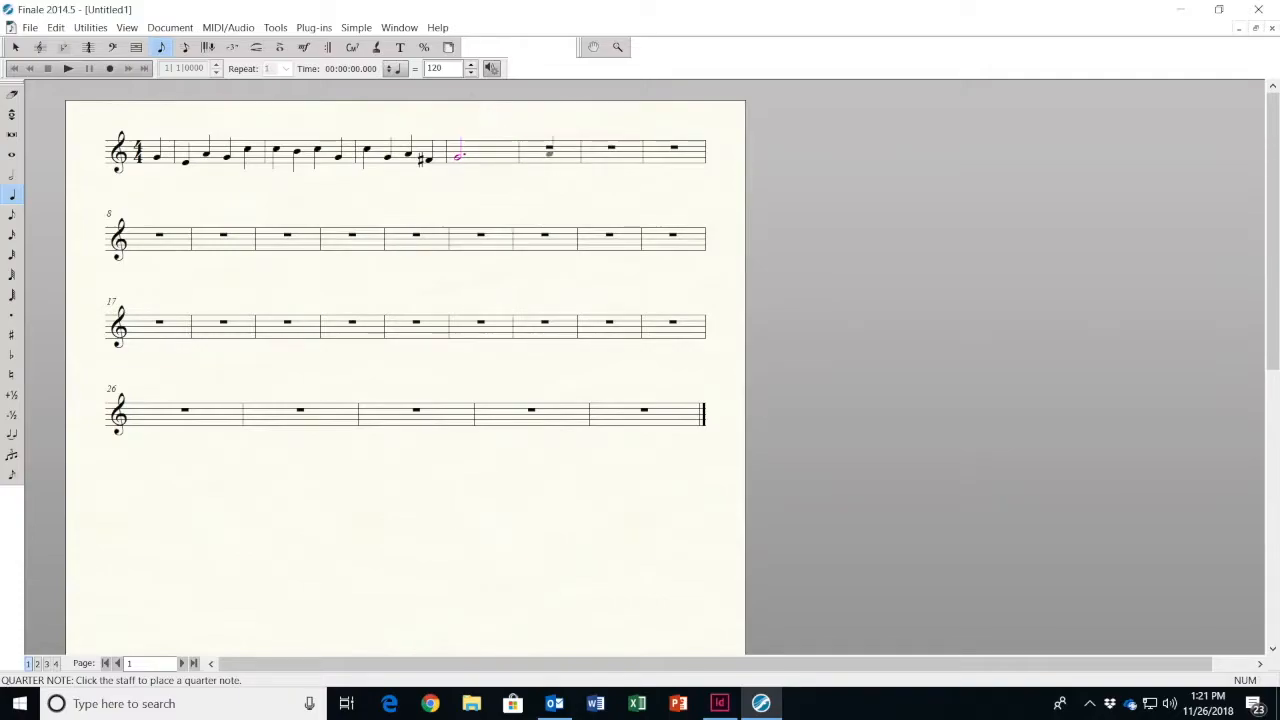
{"action": "left_click", "coordinate": [522, 153]}
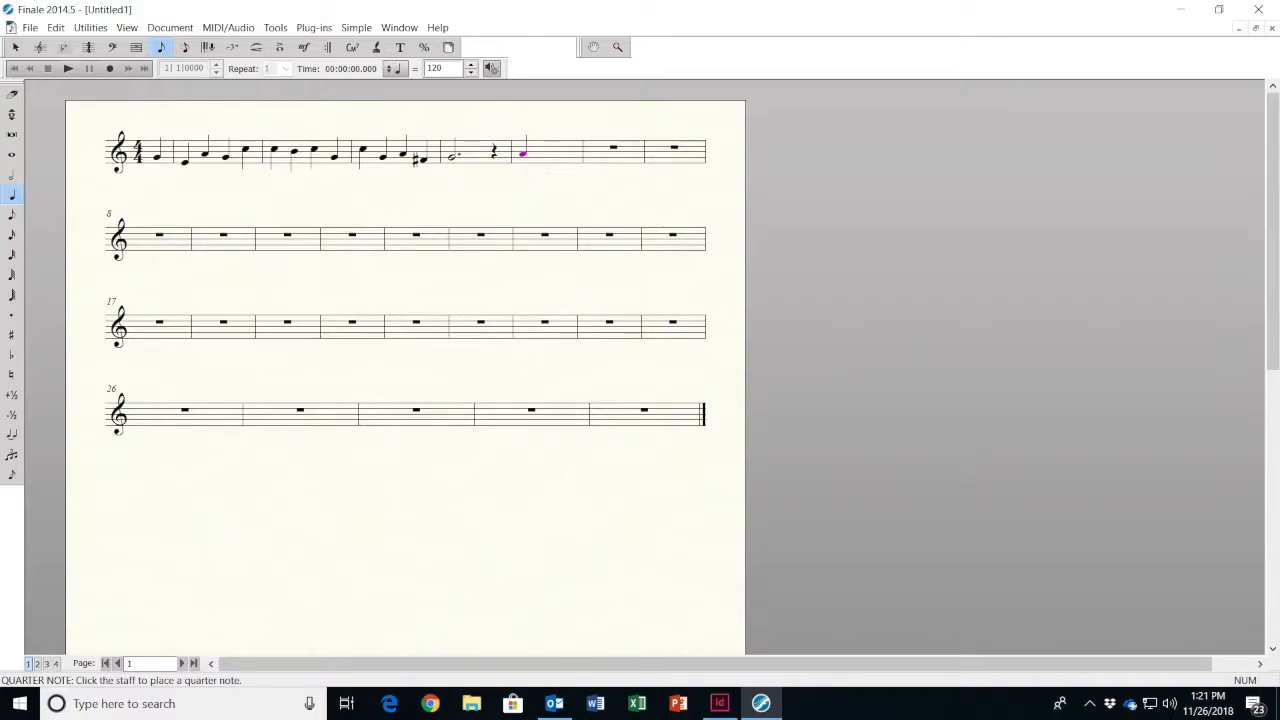
{"action": "left_click", "coordinate": [12, 93]}
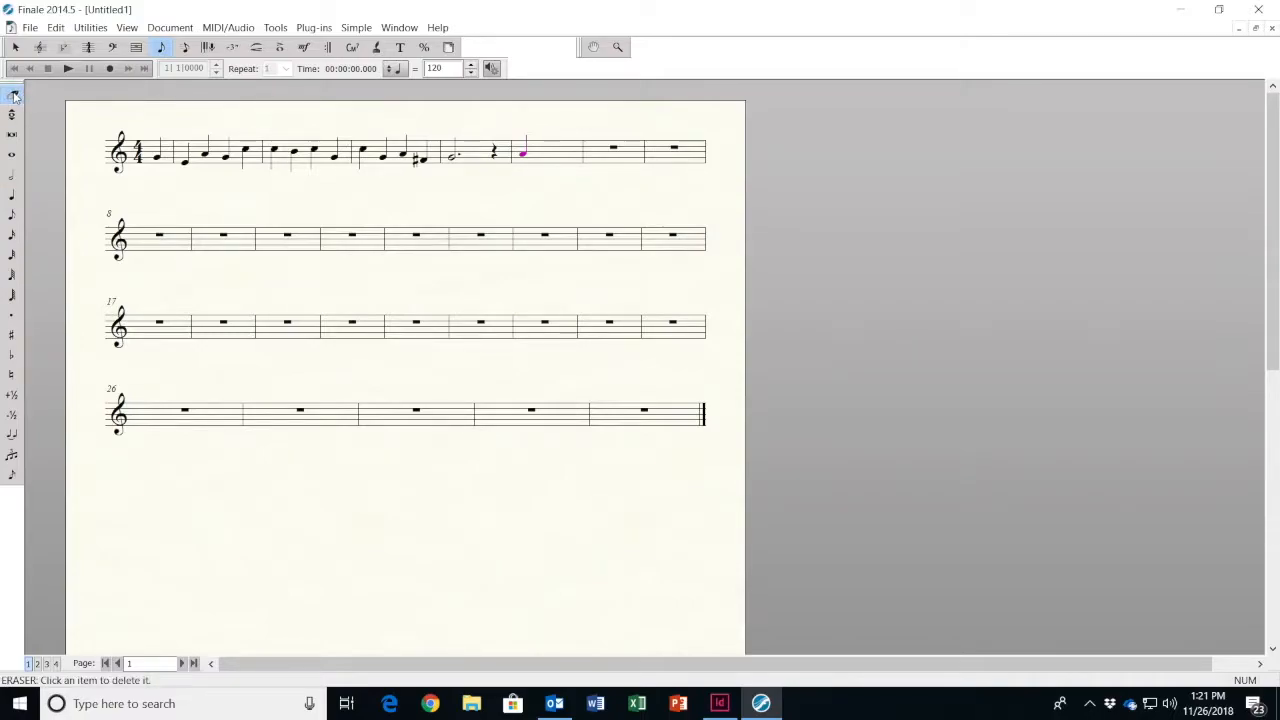
{"action": "left_click", "coordinate": [508, 152]}
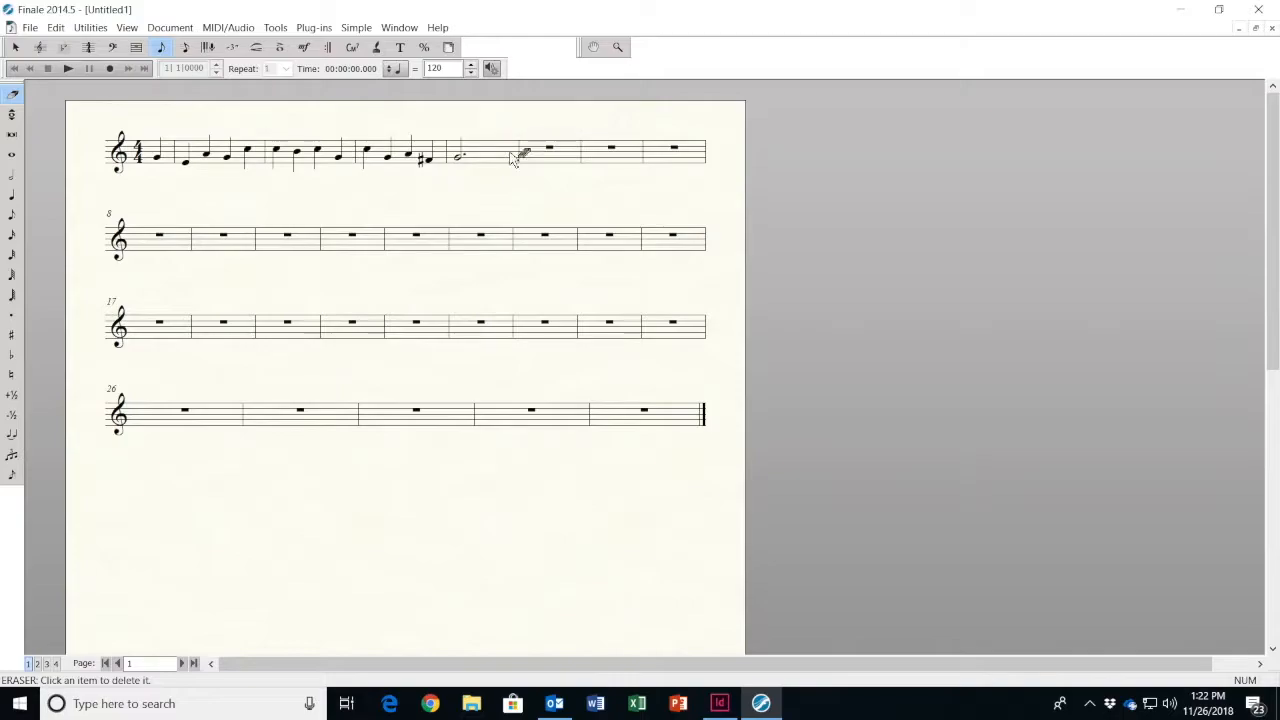
Complete measure 4 with a quarter-note B and fill measure 5 with quarter notes C, A, D, B
{"action": "left_click", "coordinate": [12, 196]}
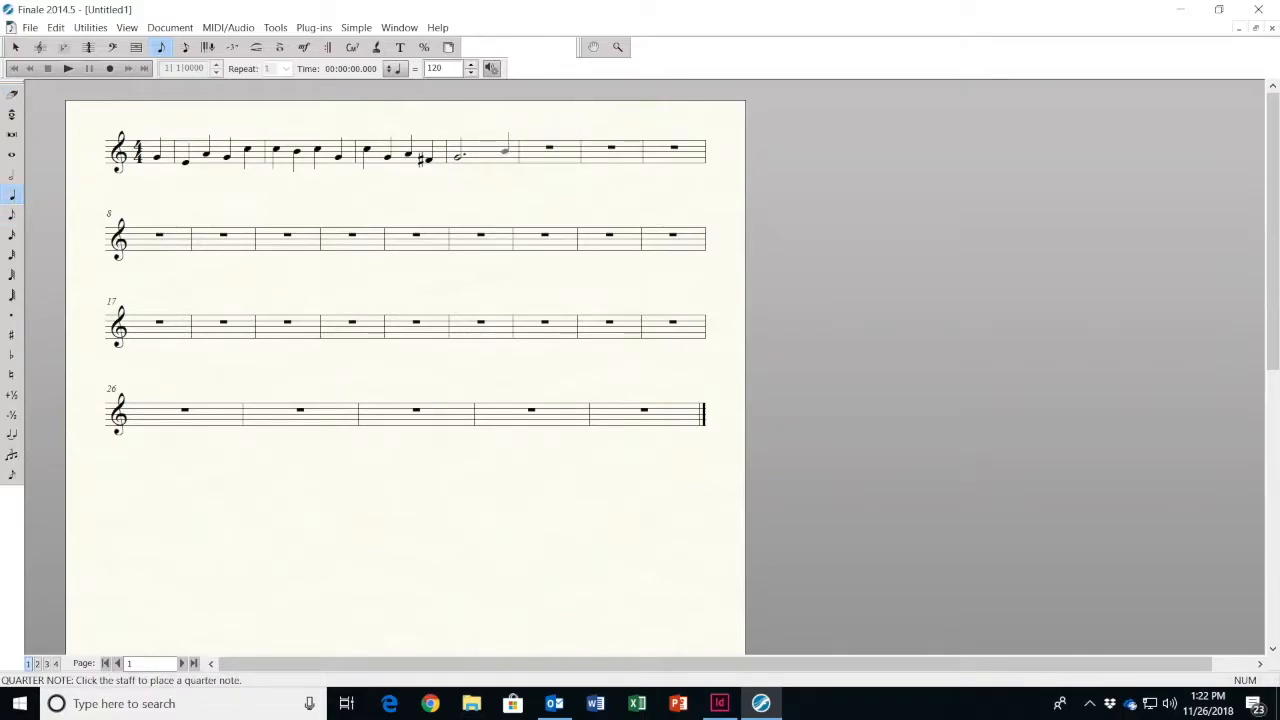
{"action": "left_click", "coordinate": [502, 152]}
{"action": "left_click", "coordinate": [525, 148]}
{"action": "left_click", "coordinate": [545, 153]}
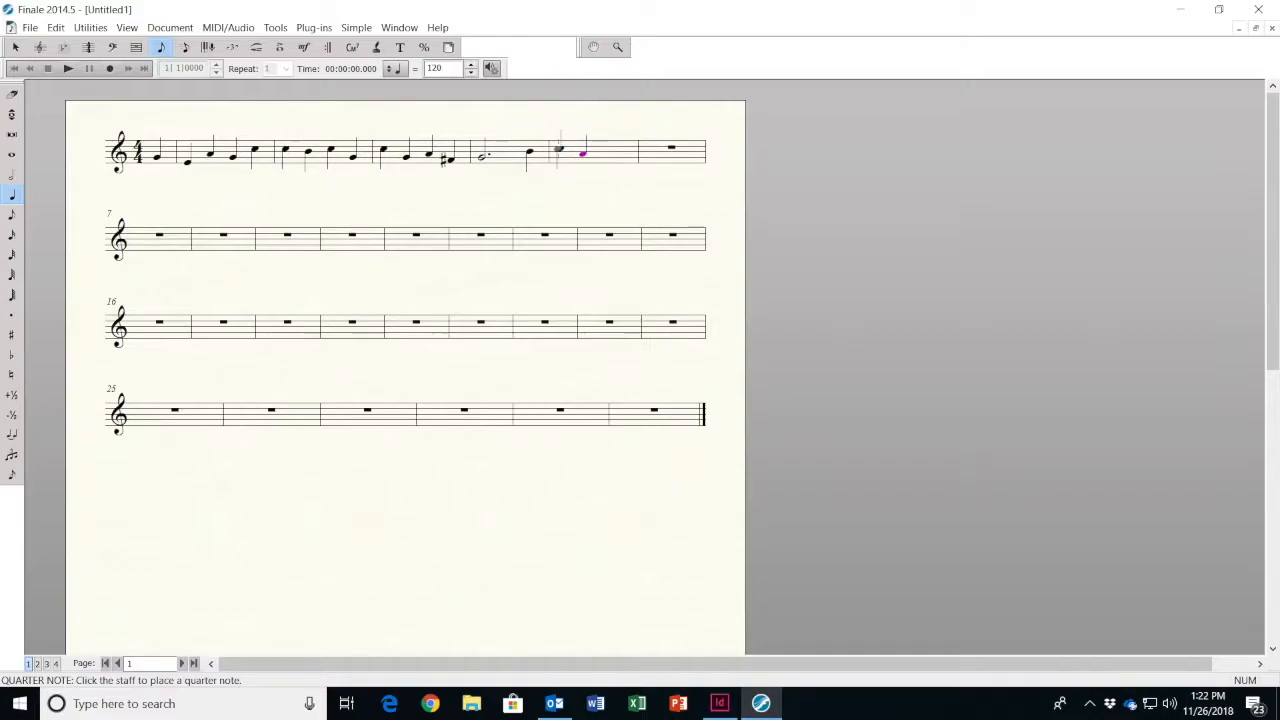
{"action": "left_click", "coordinate": [600, 149]}
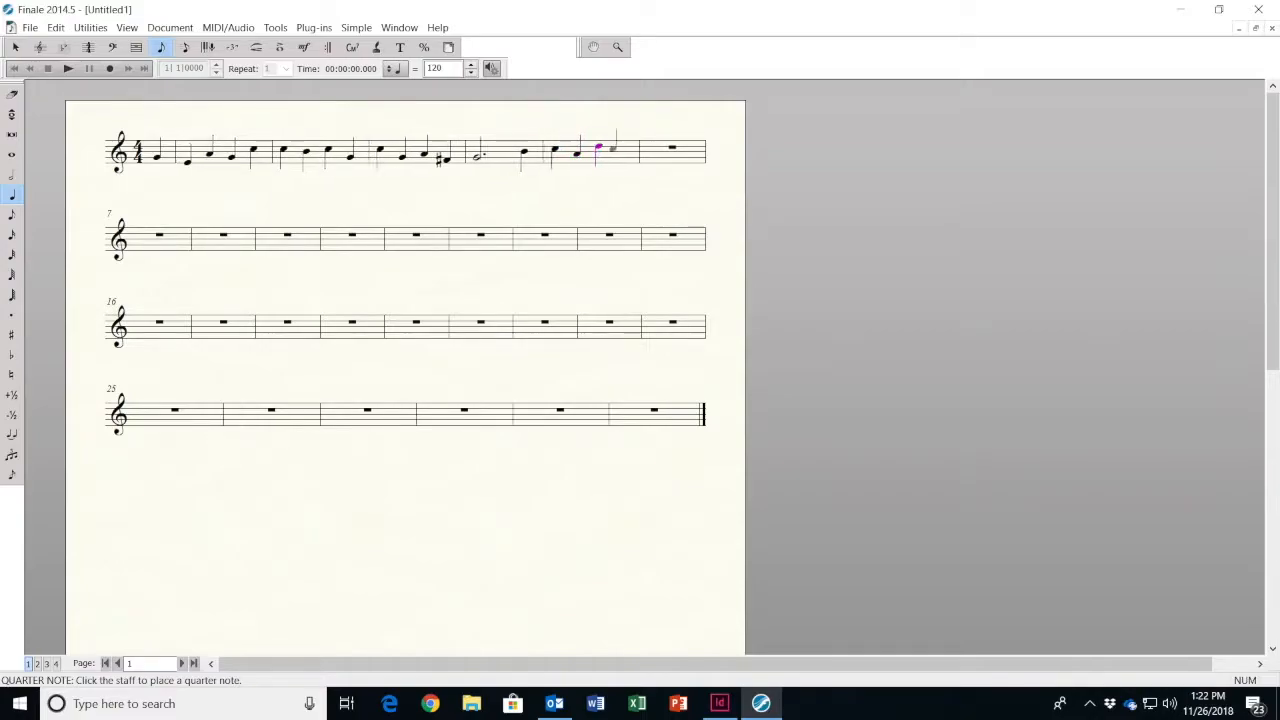
{"action": "left_click", "coordinate": [620, 152]}
Fill measure 6 with the quarter notes C, A, B, G
{"action": "left_click", "coordinate": [651, 149]}
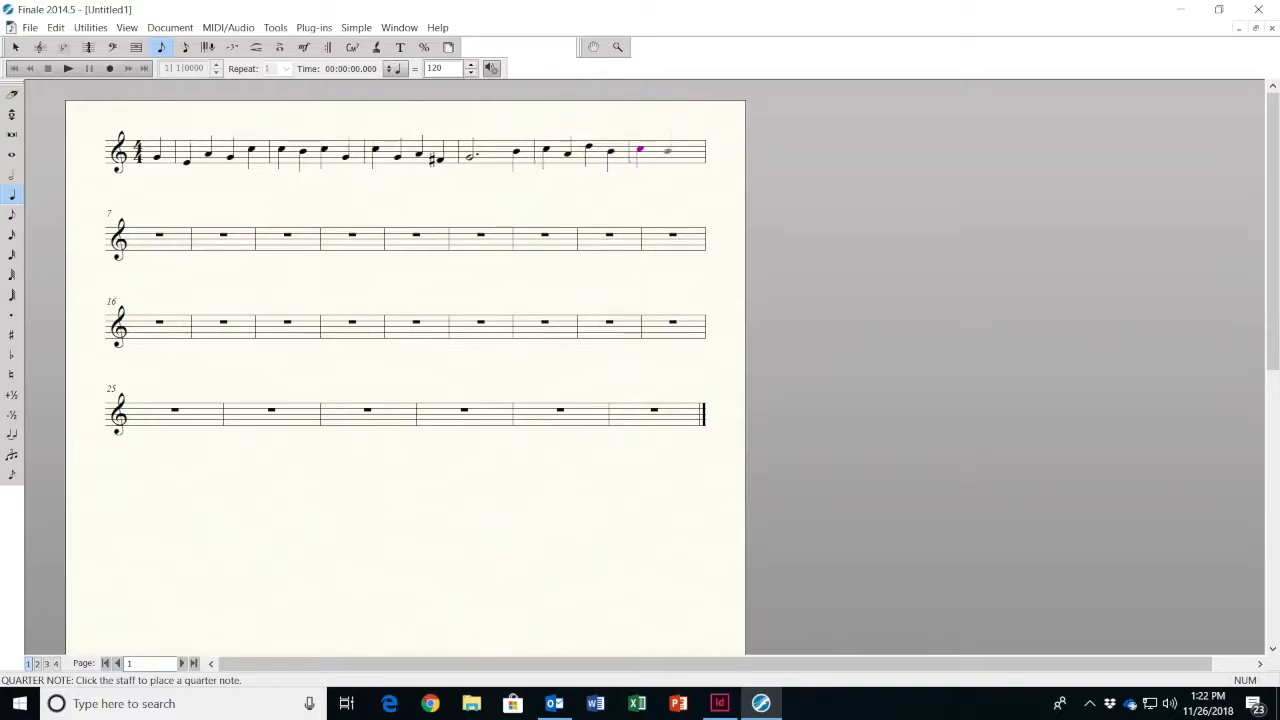
{"action": "left_click", "coordinate": [666, 152]}
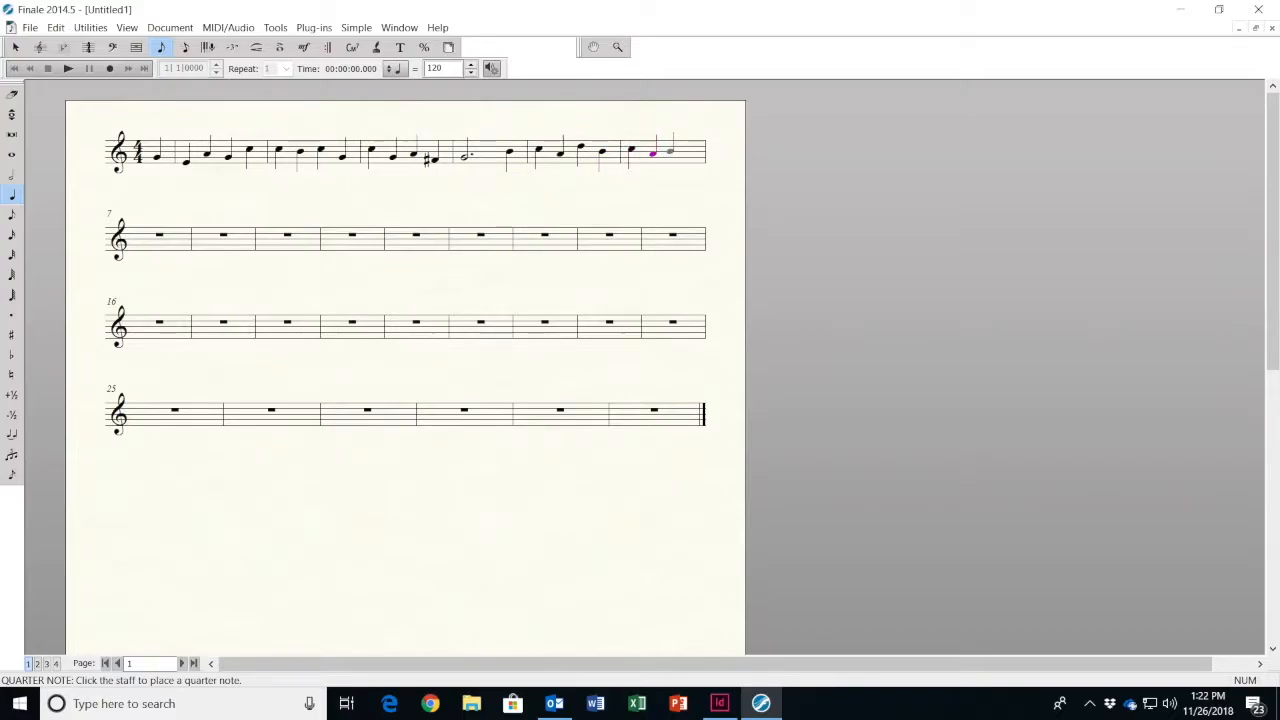
{"action": "left_click", "coordinate": [668, 151]}
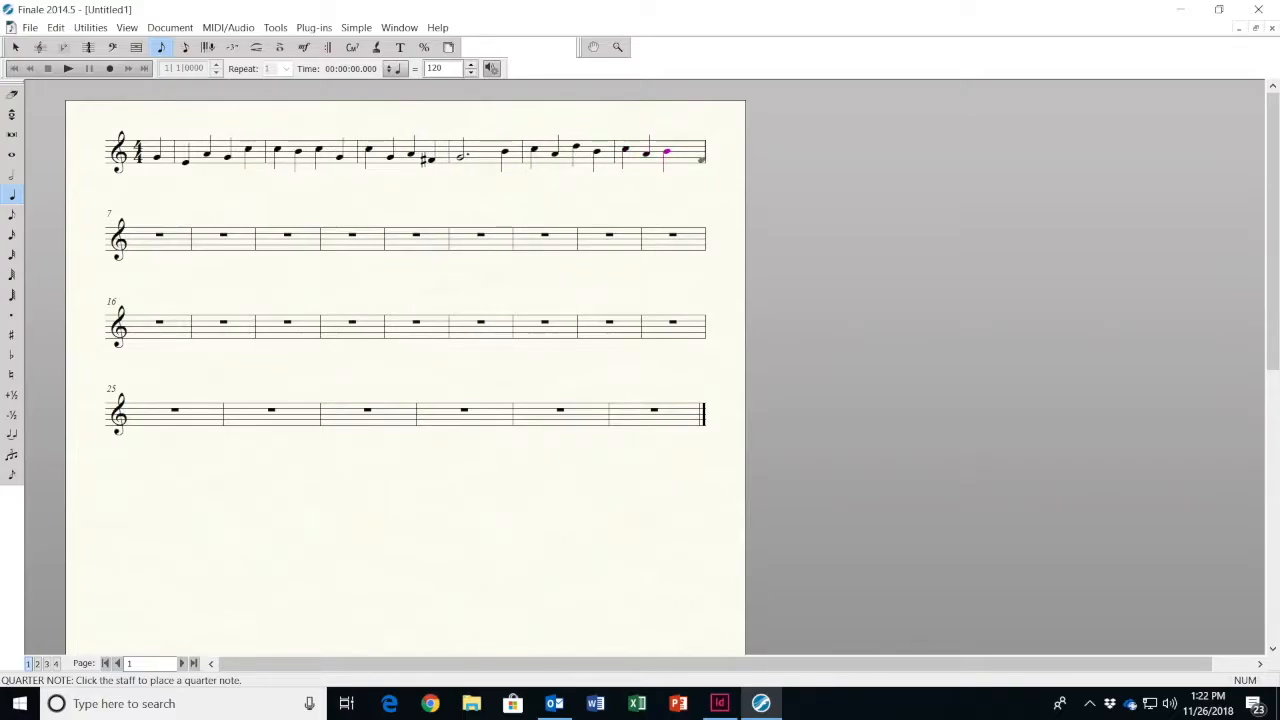
{"action": "left_click", "coordinate": [690, 156]}
Fill measure 7 with the quarter notes A, C, D, B at the start of the second system
{"action": "left_click", "coordinate": [140, 240]}
{"action": "left_click", "coordinate": [158, 240]}
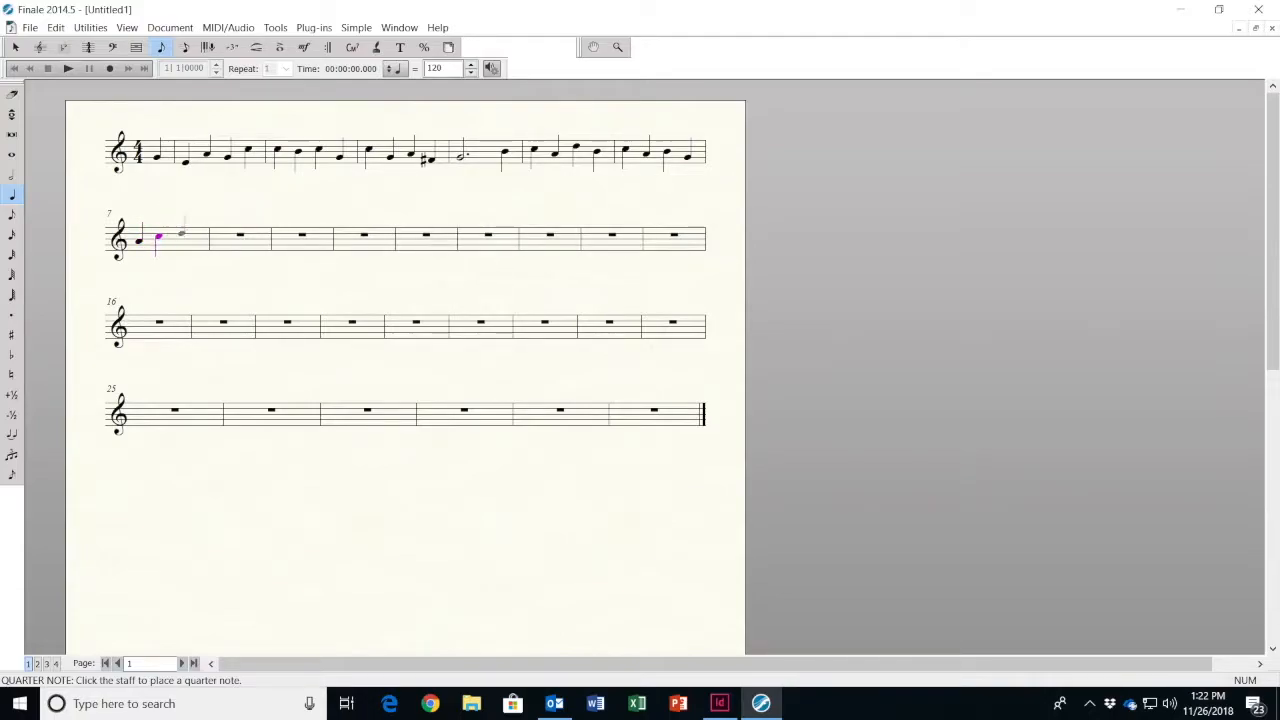
{"action": "left_click", "coordinate": [179, 234]}
{"action": "left_click", "coordinate": [200, 239]}
Place a dotted half note C at the start of measure 8
{"action": "left_click", "coordinate": [12, 175]}
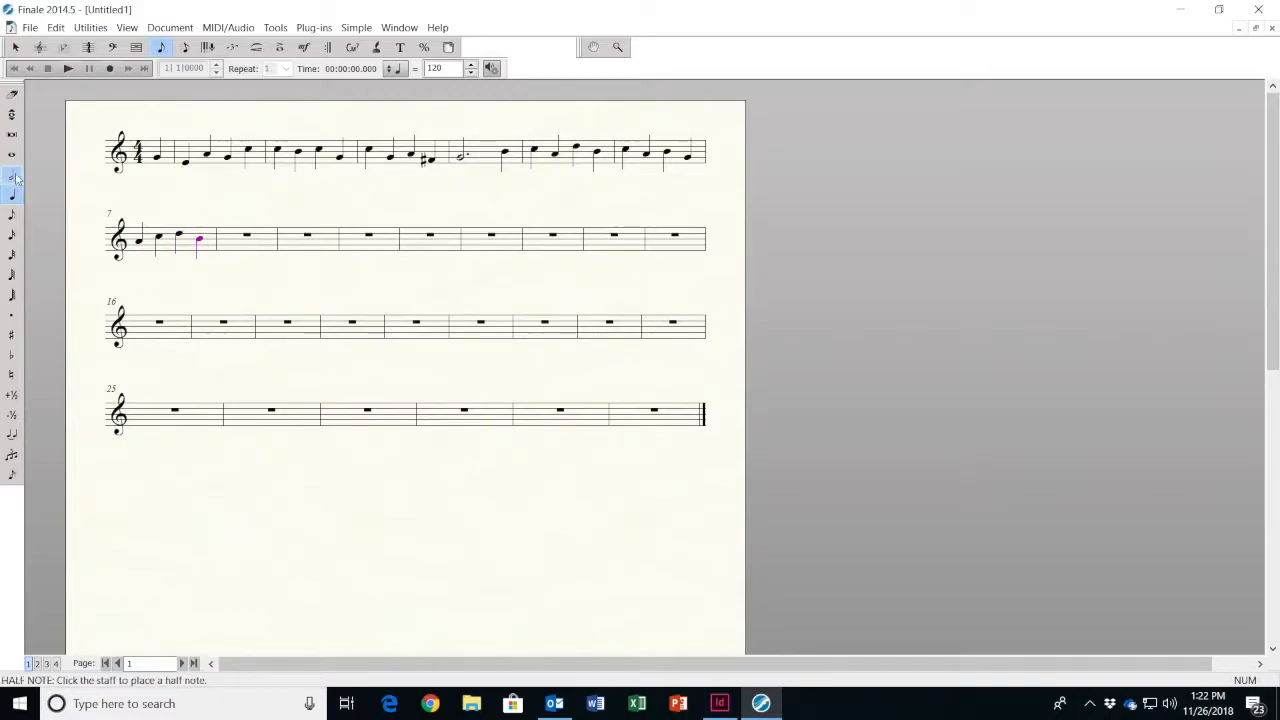
{"action": "left_click", "coordinate": [14, 315]}
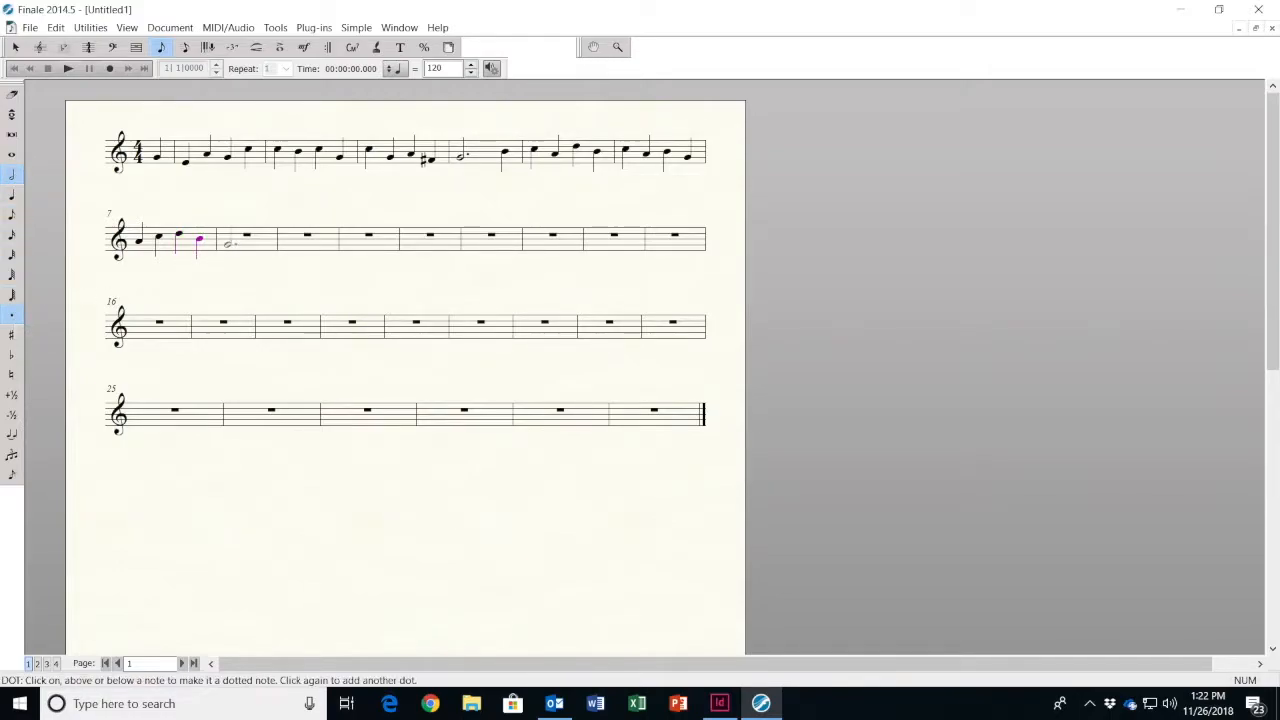
{"action": "left_click", "coordinate": [223, 234]}
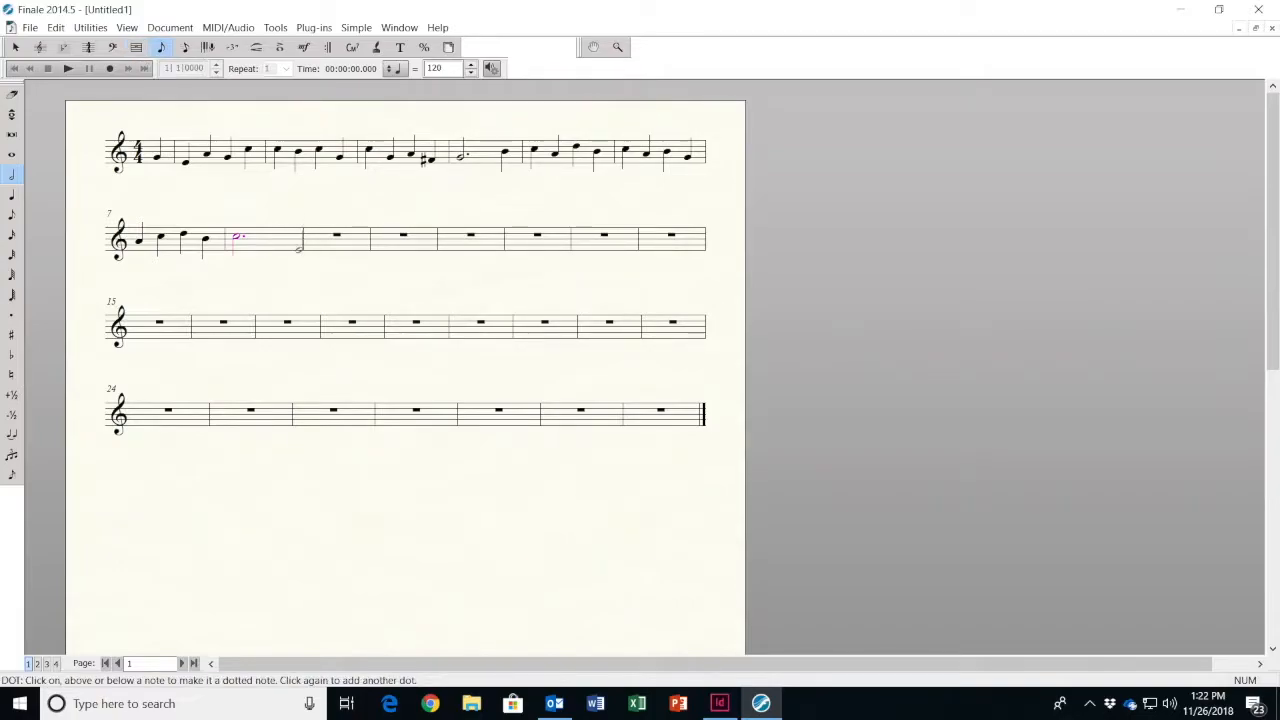
{"action": "left_click", "coordinate": [137, 47]}
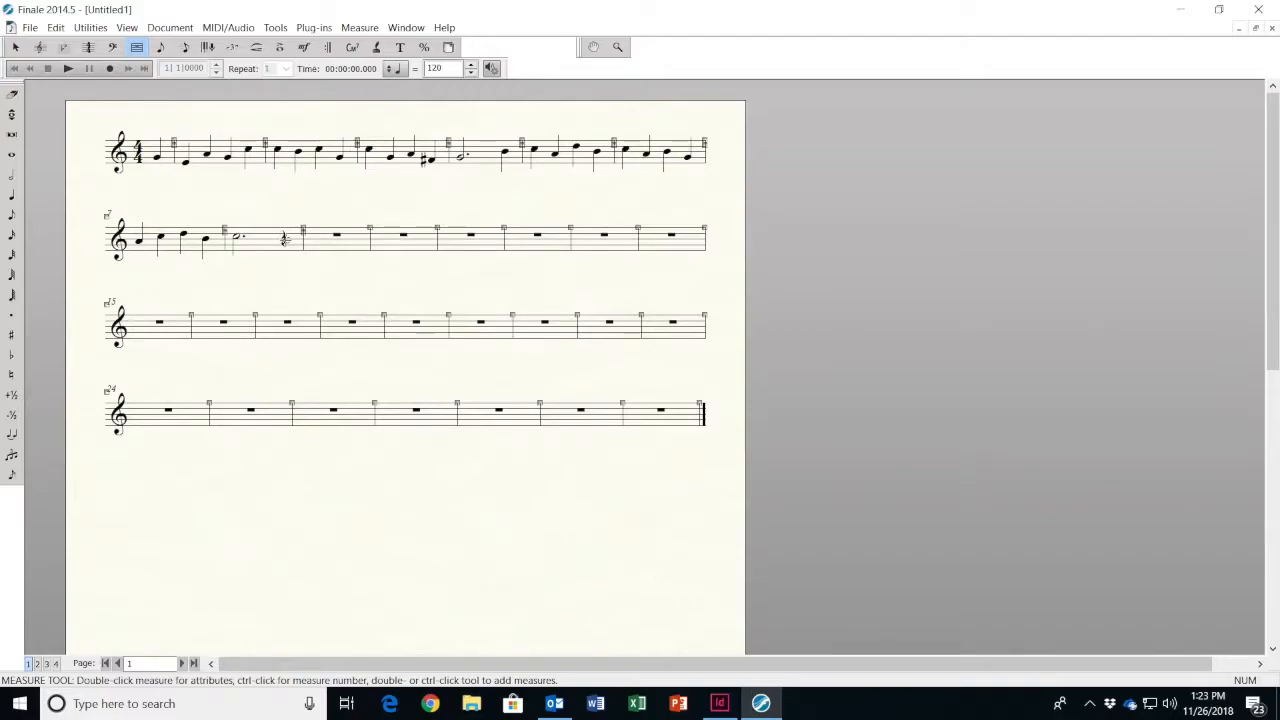
{"action": "left_click", "coordinate": [186, 48]}
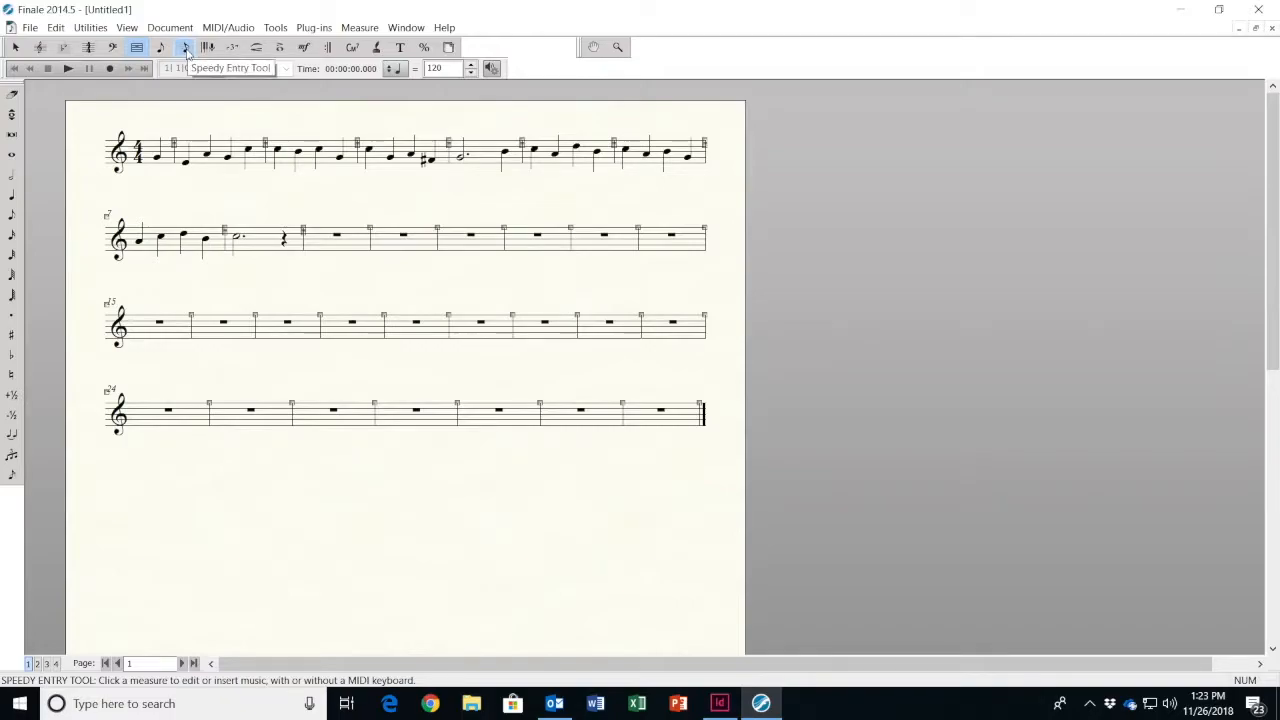
{"action": "left_click", "coordinate": [186, 49]}
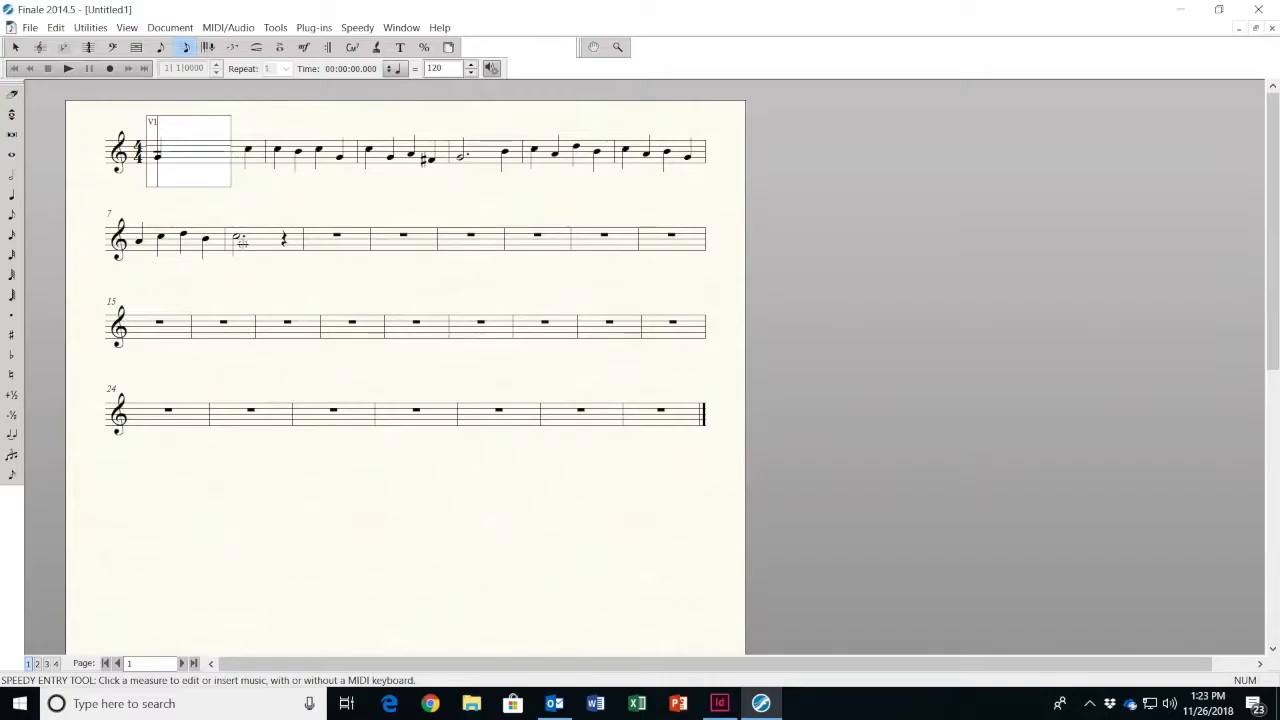
{"action": "left_click", "coordinate": [258, 234]}
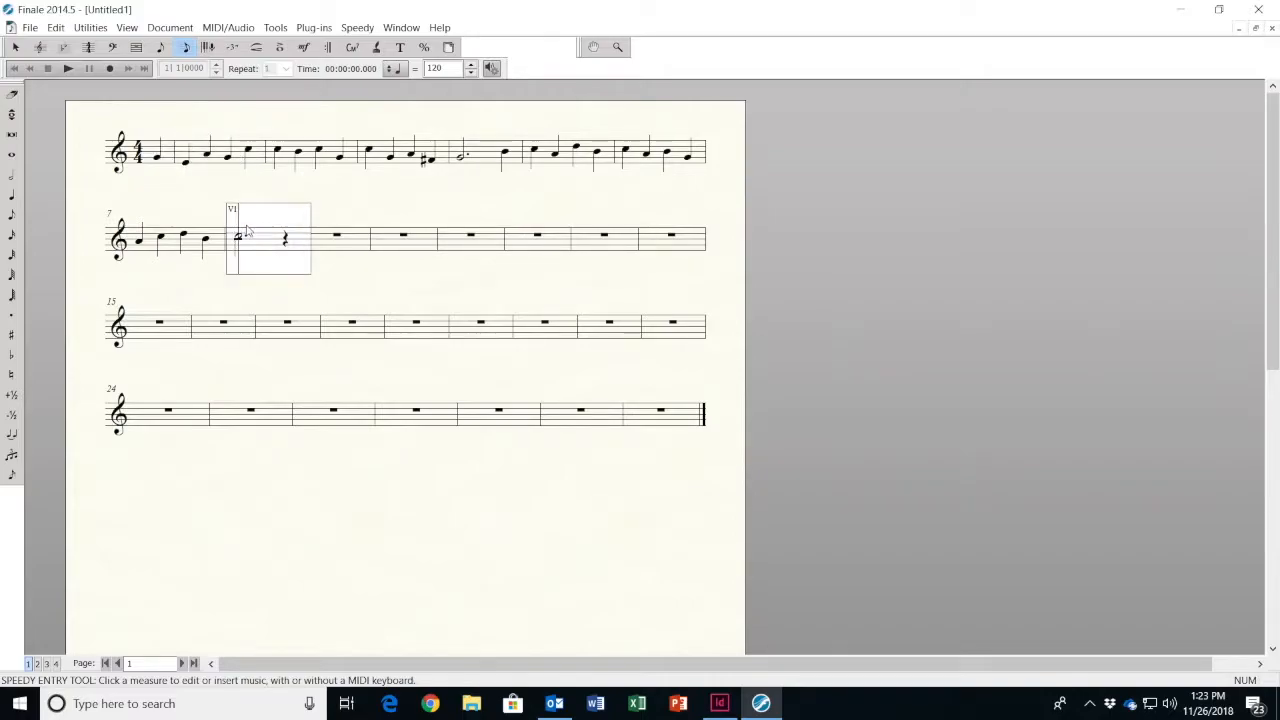
{"action": "left_click", "coordinate": [289, 232]}
{"action": "left_click", "coordinate": [161, 47]}
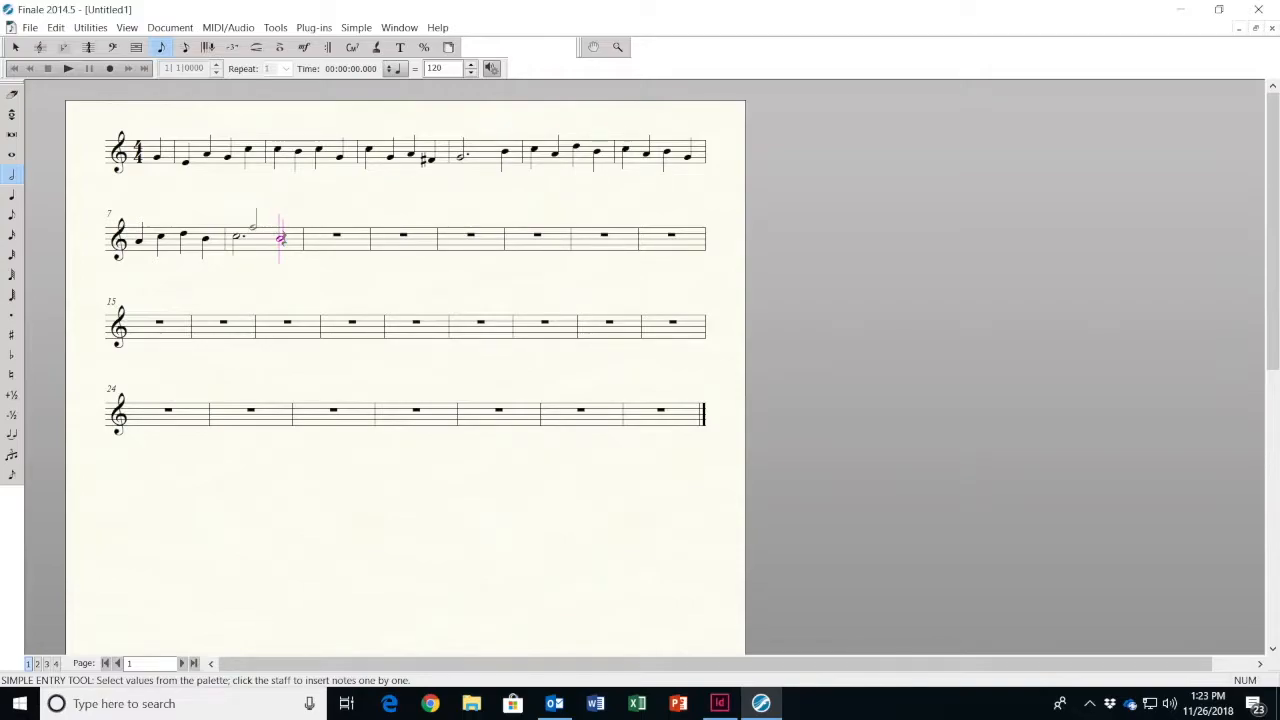
Give measure 8 a final barline in its measure attributes
{"action": "left_click", "coordinate": [136, 48]}
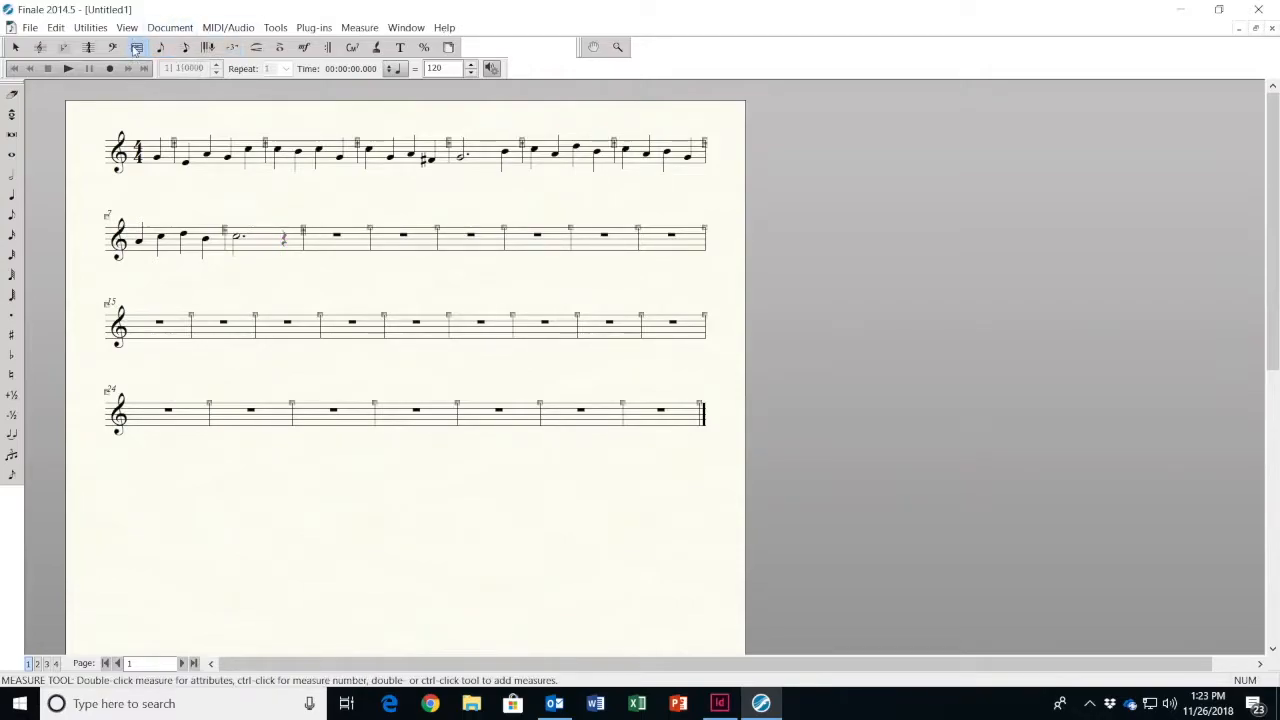
{"action": "double_click", "coordinate": [303, 229]}
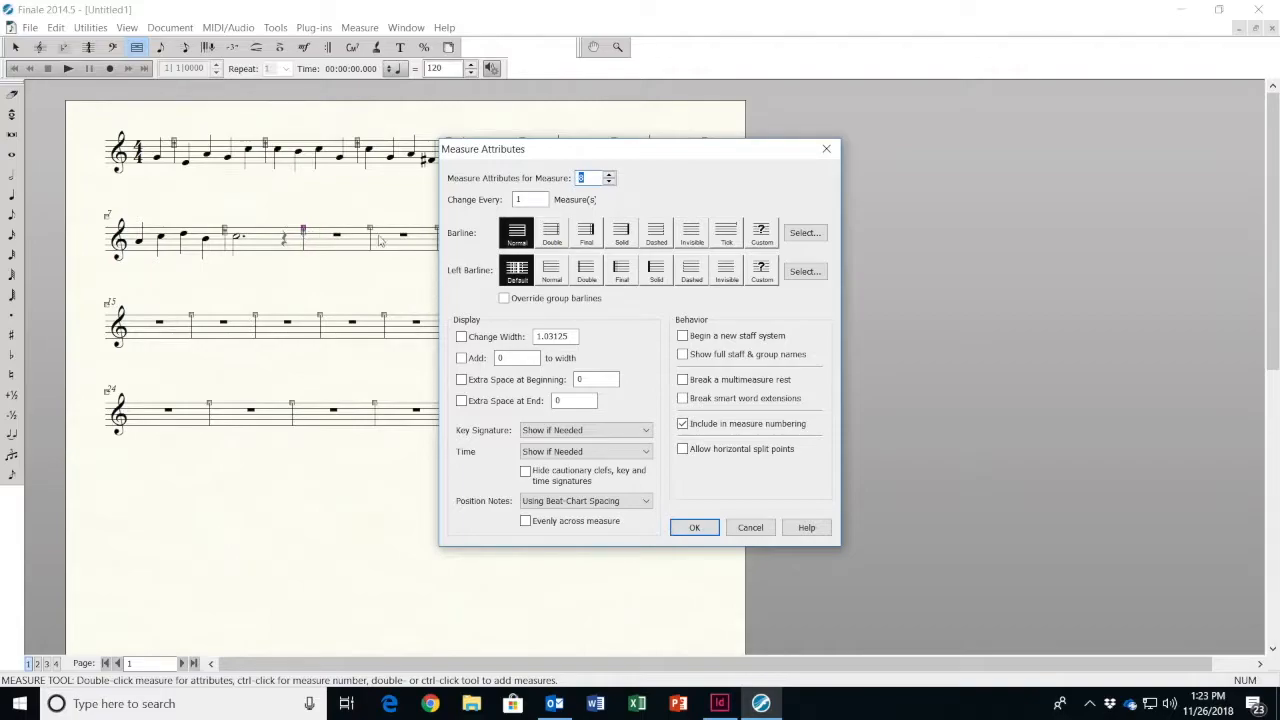
{"action": "left_click", "coordinate": [585, 237]}
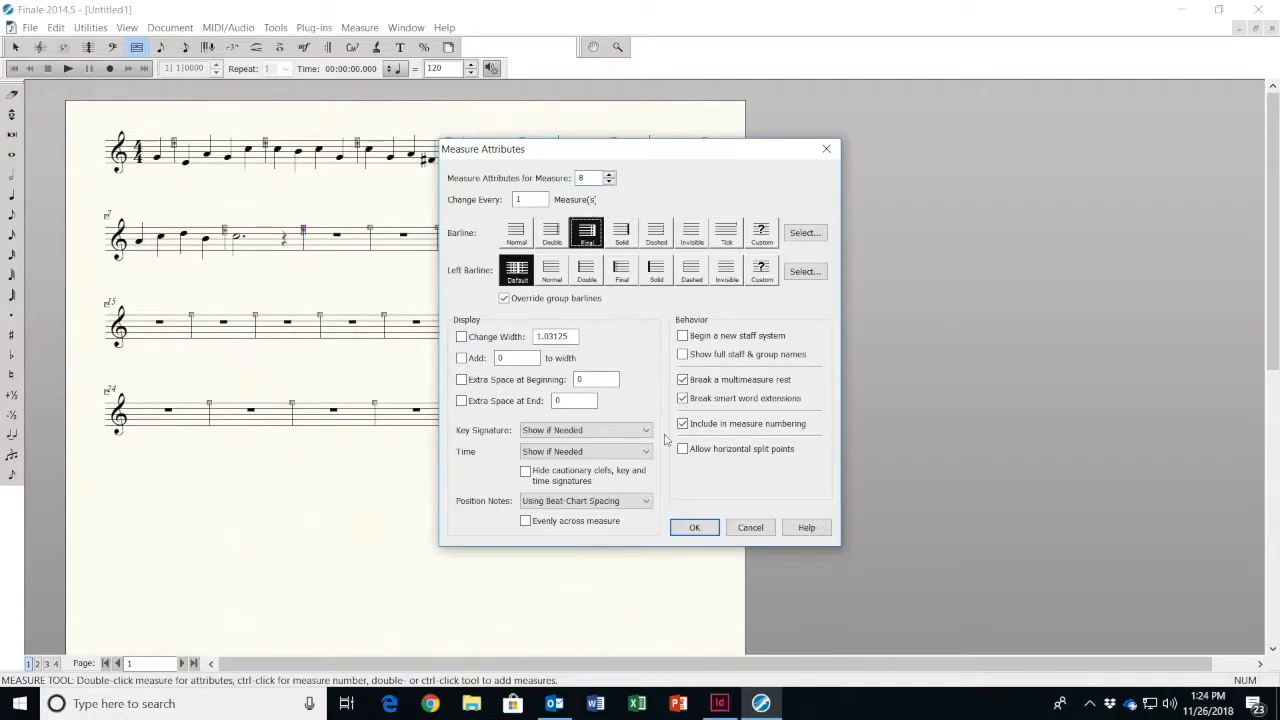
{"action": "left_click", "coordinate": [692, 527]}
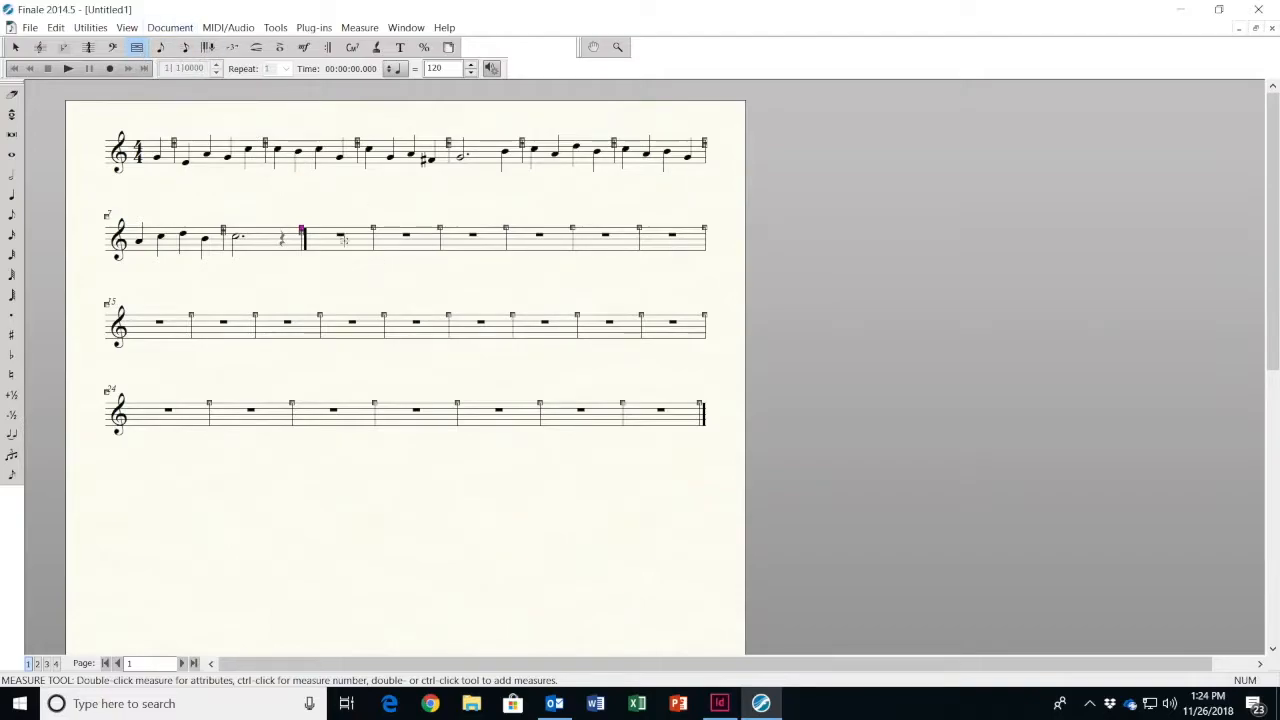
Select the region of empty measures from 9 through 31 and delete them
{"action": "left_click", "coordinate": [335, 240]}
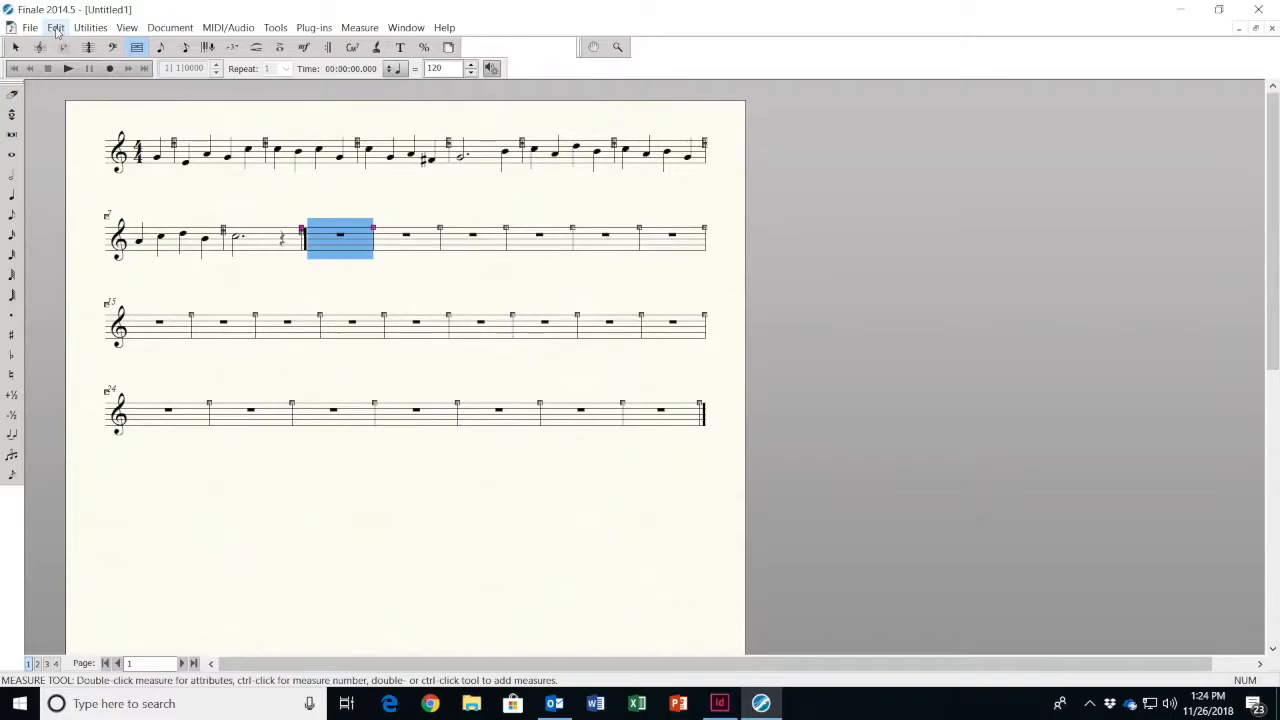
{"action": "left_click", "coordinate": [56, 28]}
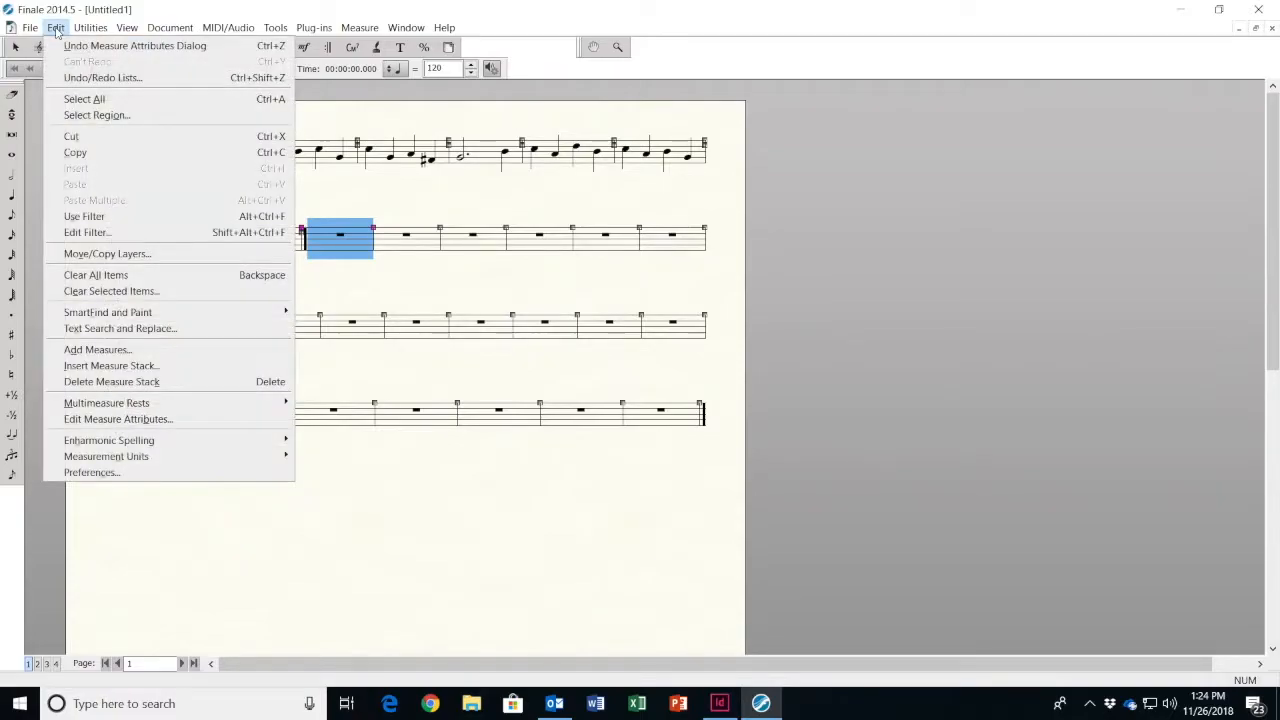
{"action": "left_click", "coordinate": [76, 116]}
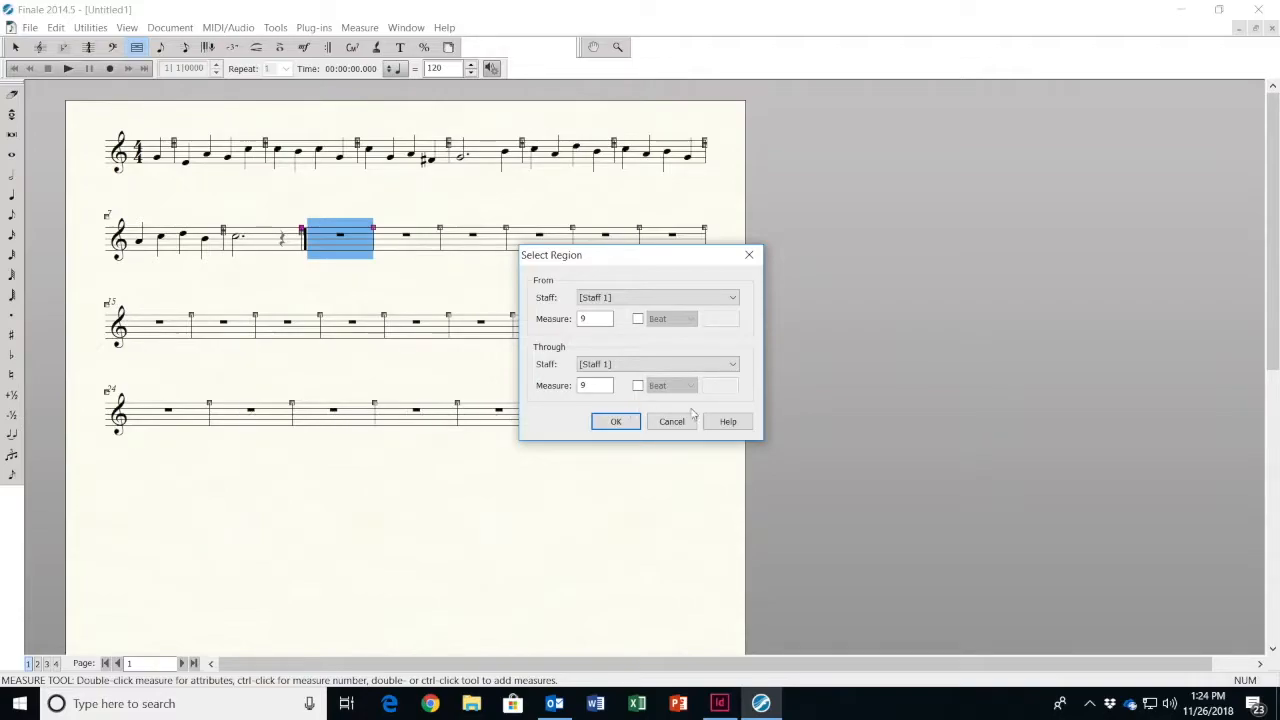
{"action": "double_click", "coordinate": [581, 385]}
{"action": "type", "text": "31"}
{"action": "left_click", "coordinate": [609, 427]}
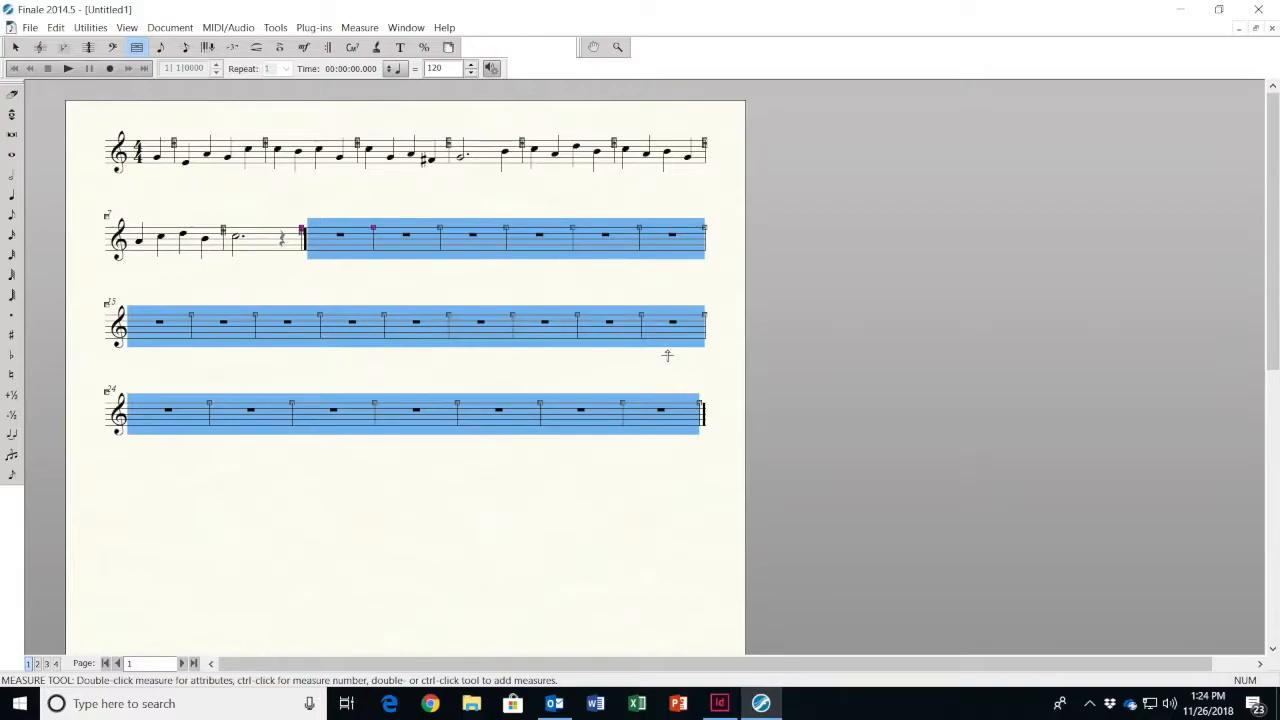
{"action": "key", "text": "Delete"}
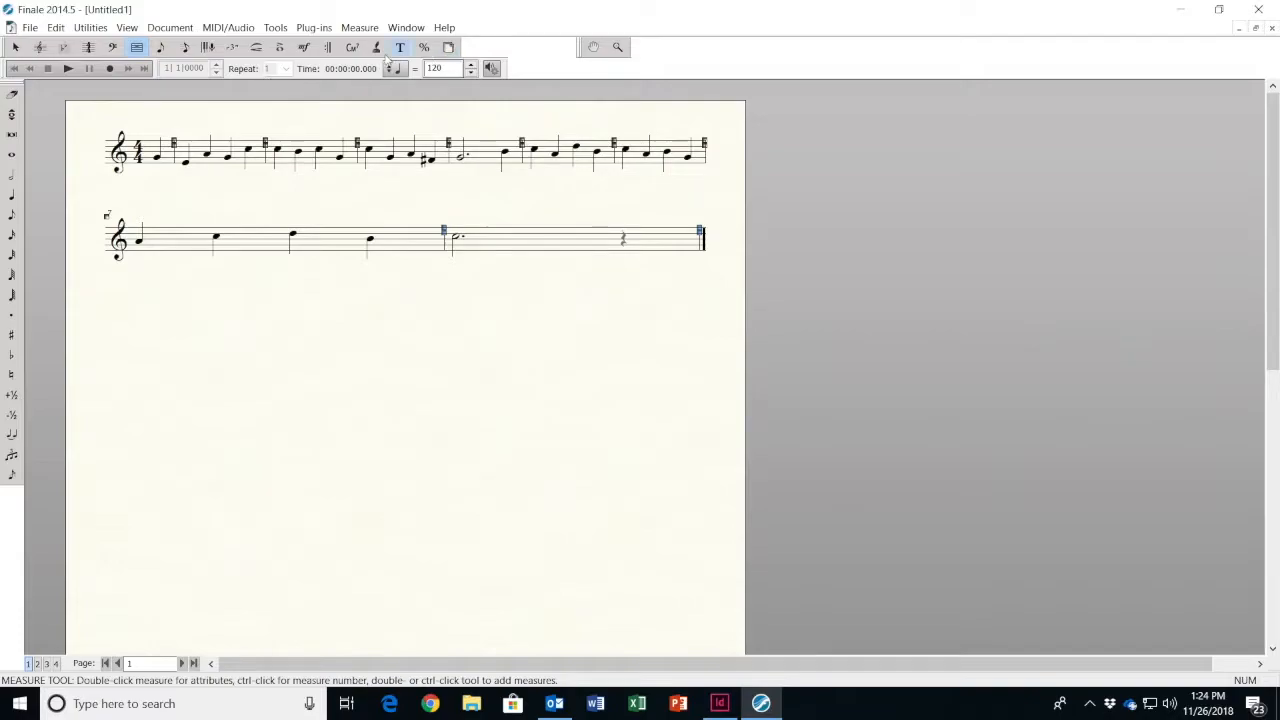
Start the Verse 1 lyrics at the pickup note with the syllables "O God, our Help in a-ges past, Our"
{"action": "left_click", "coordinate": [378, 49]}
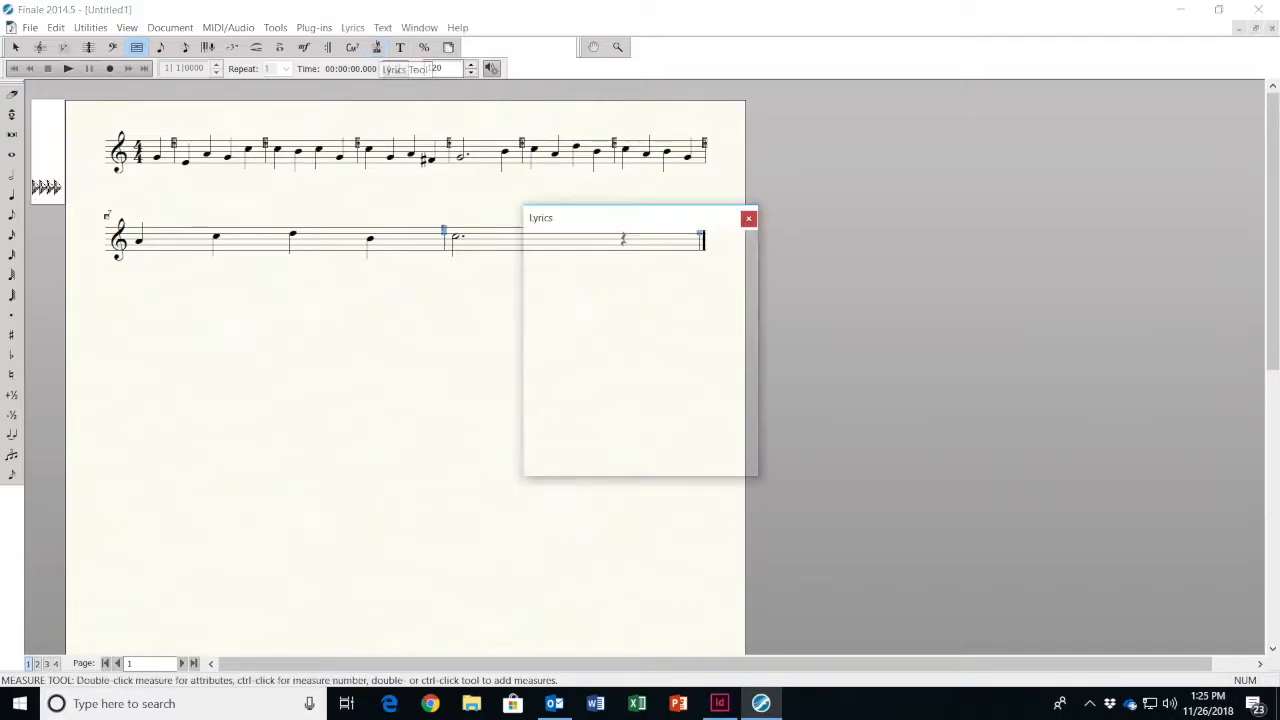
{"action": "left_click_drag", "start_coordinate": [603, 217], "coordinate": [921, 167]}
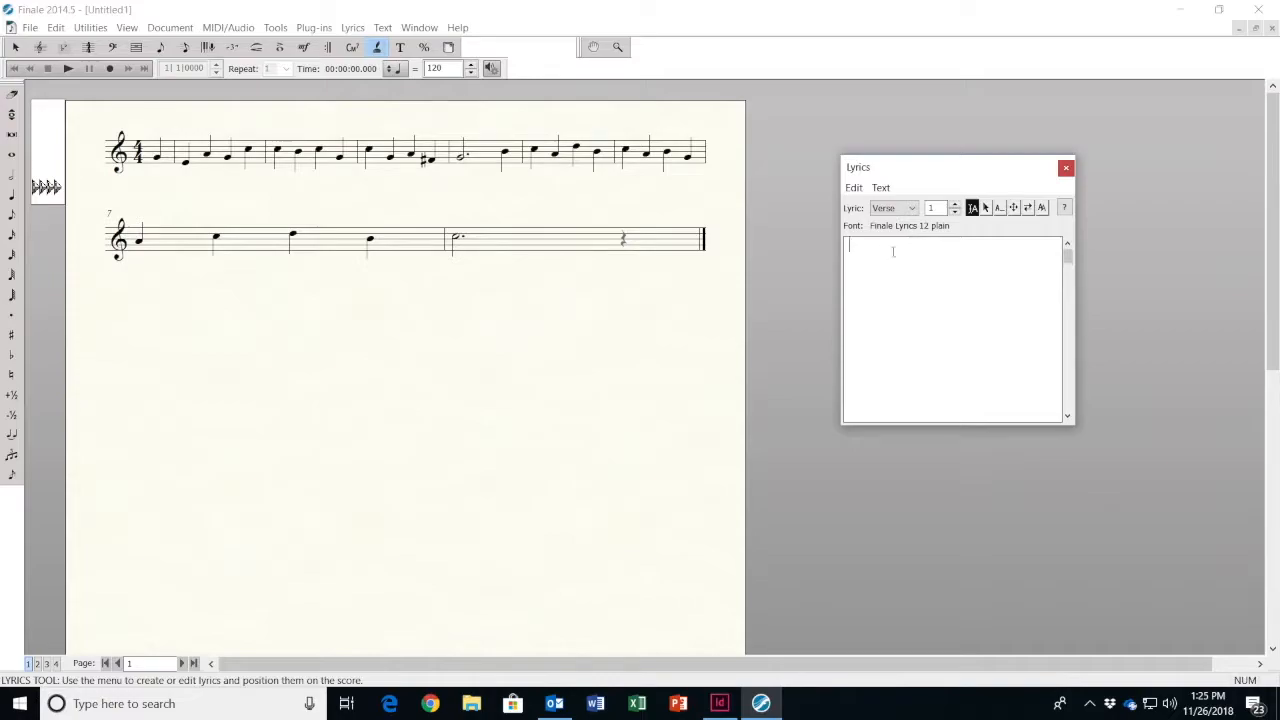
{"action": "left_click", "coordinate": [157, 125]}
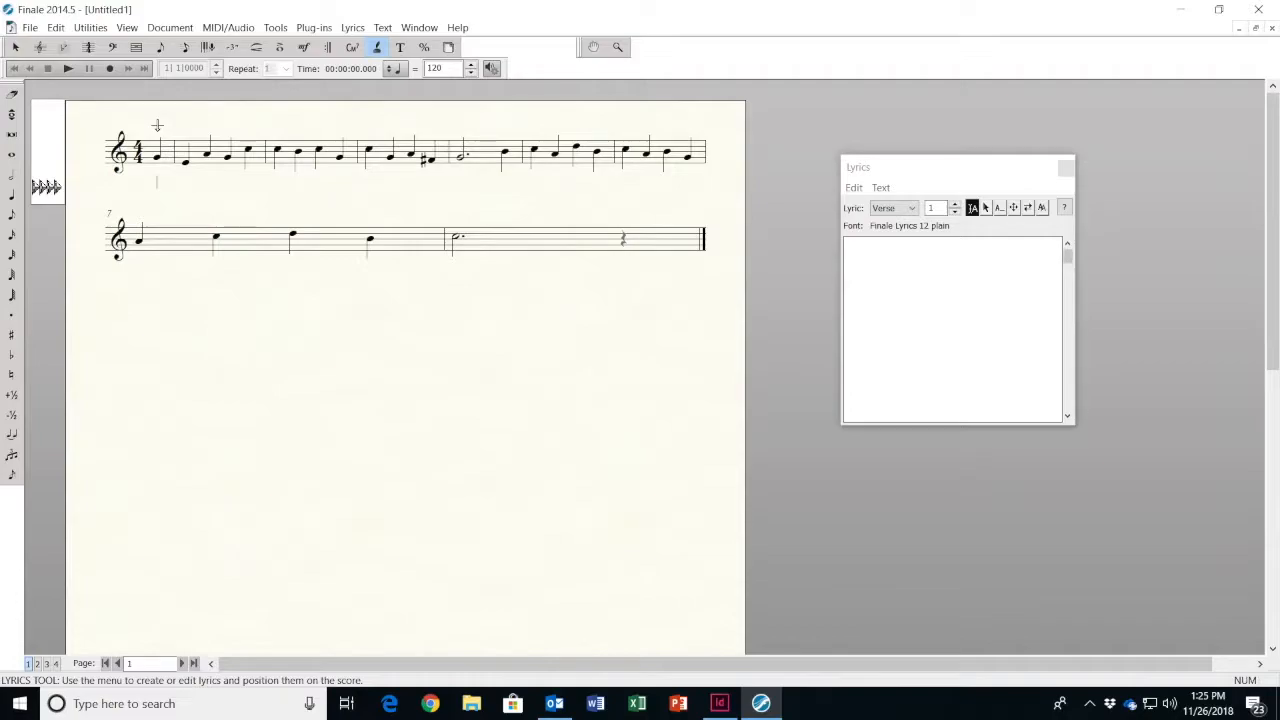
{"action": "type", "text": "O God, our"}
{"action": "key", "text": "space"}
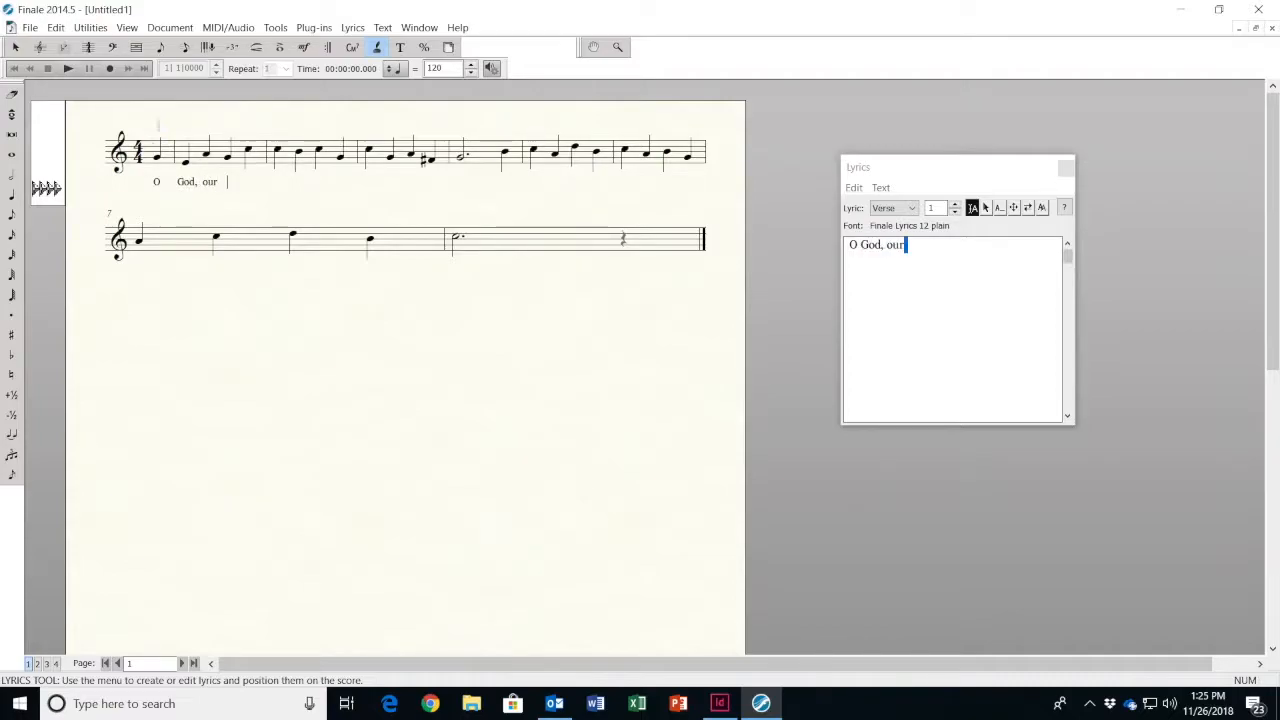
{"action": "type", "text": "Help"}
{"action": "key", "text": "space"}
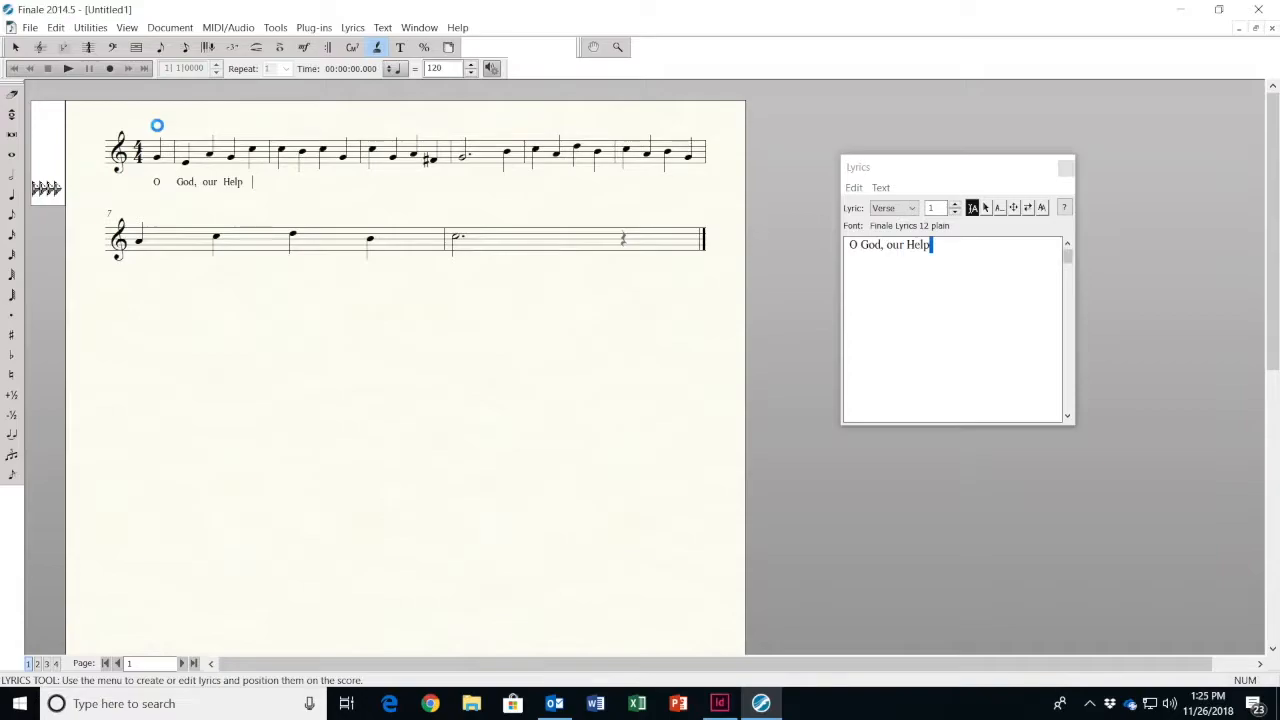
{"action": "type", "text": "in"}
{"action": "key", "text": "space"}
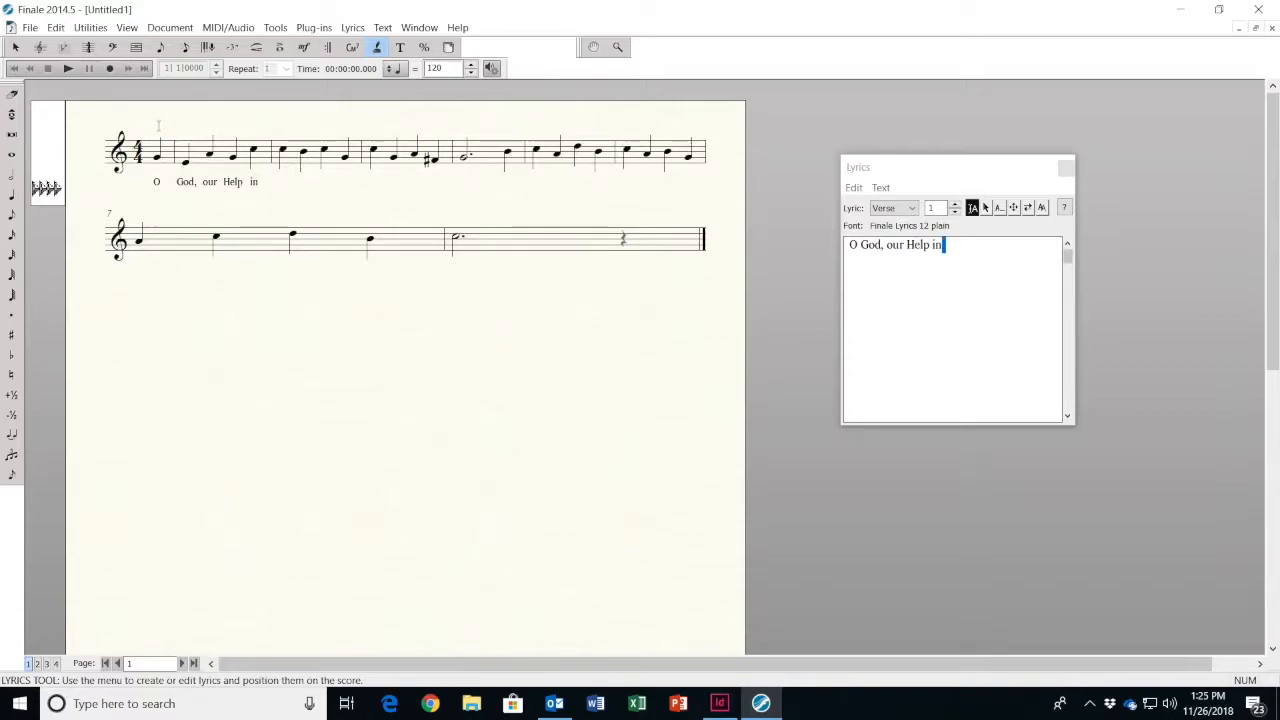
{"action": "type", "text": "age"}
{"action": "key", "text": "BackSpace"}
{"action": "type", "text": "-ges past, Our "}
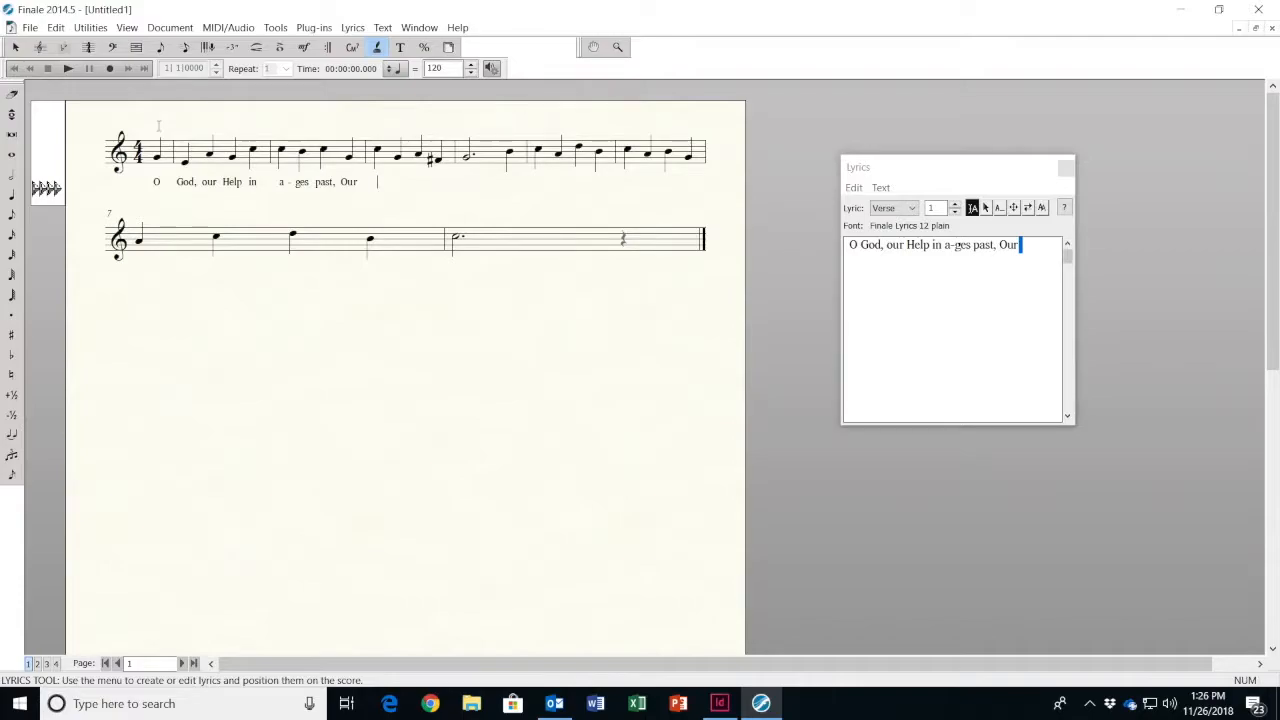
Continue the verse with "Hope for years to come, Our Shel-ter from the", one syllable per note
{"action": "type", "text": "Hope for years"}
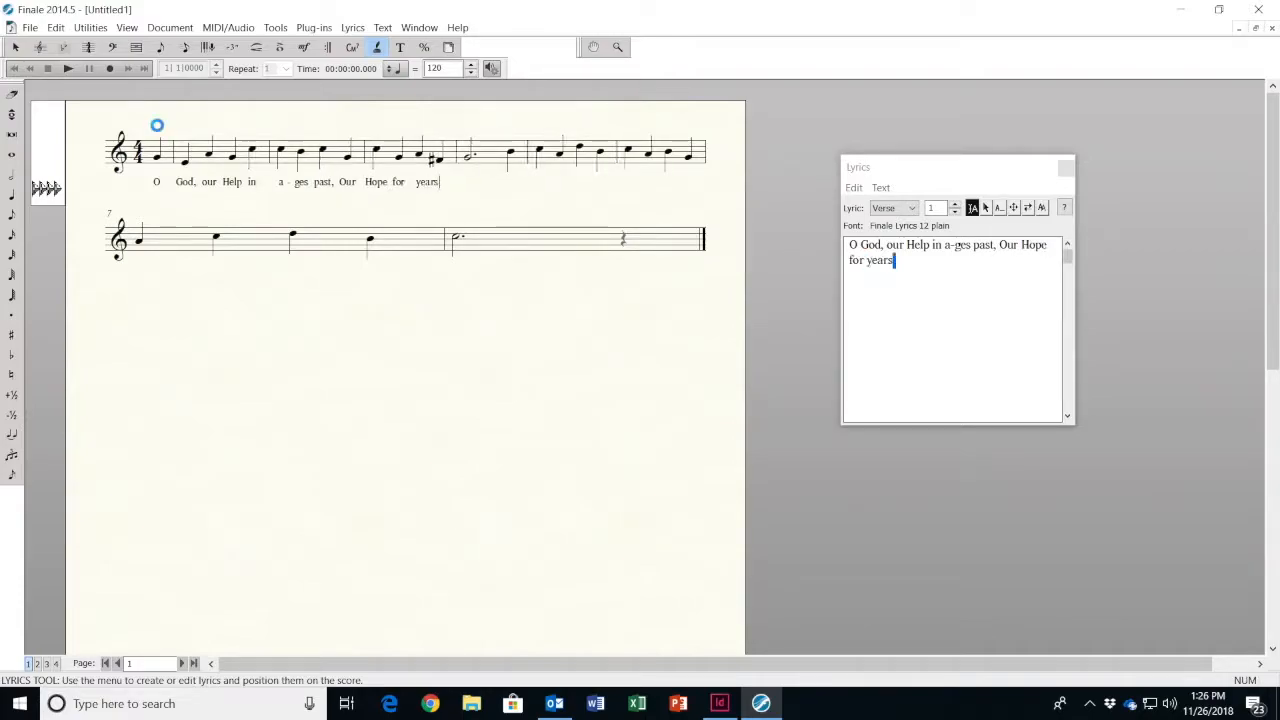
{"action": "type", "text": " to come"}
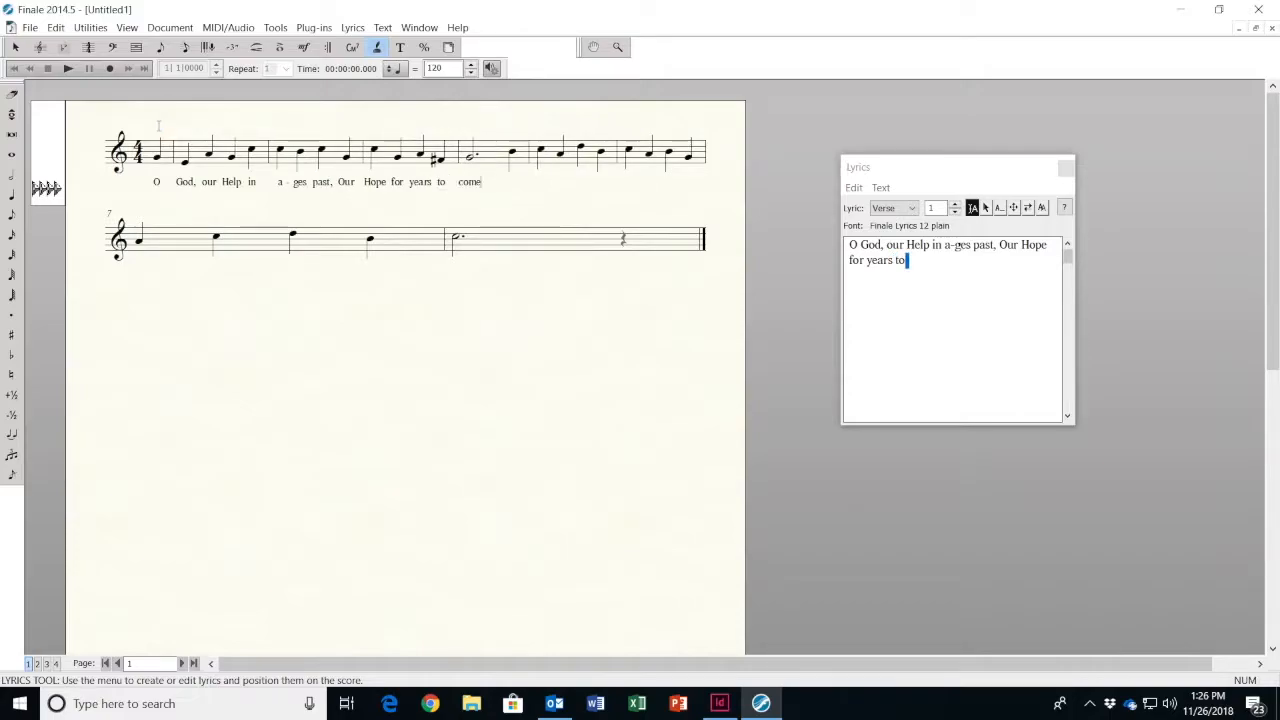
{"action": "type", "text": ", Our Shel"}
{"action": "type", "text": "-ter from the"}
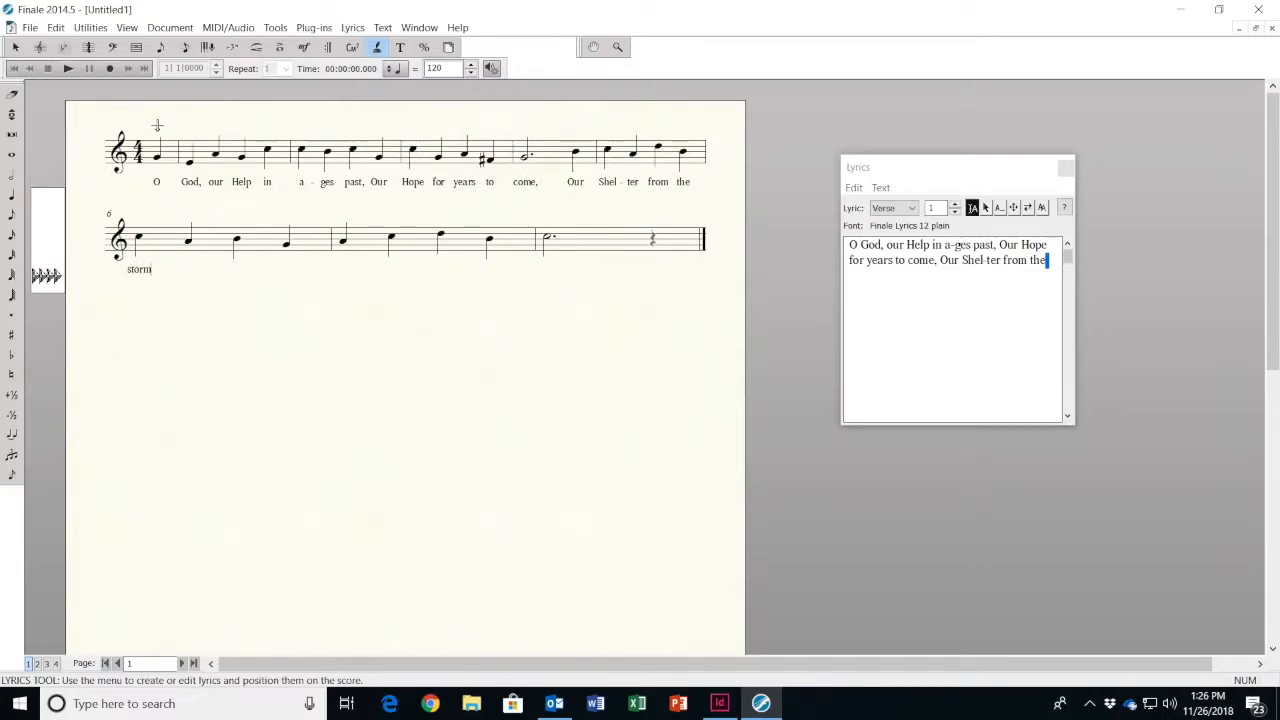
Finish the verse with "storm-y blast, and our e-ter-nal Home." under the remaining notes
{"action": "type", "text": " storm-yblast."}
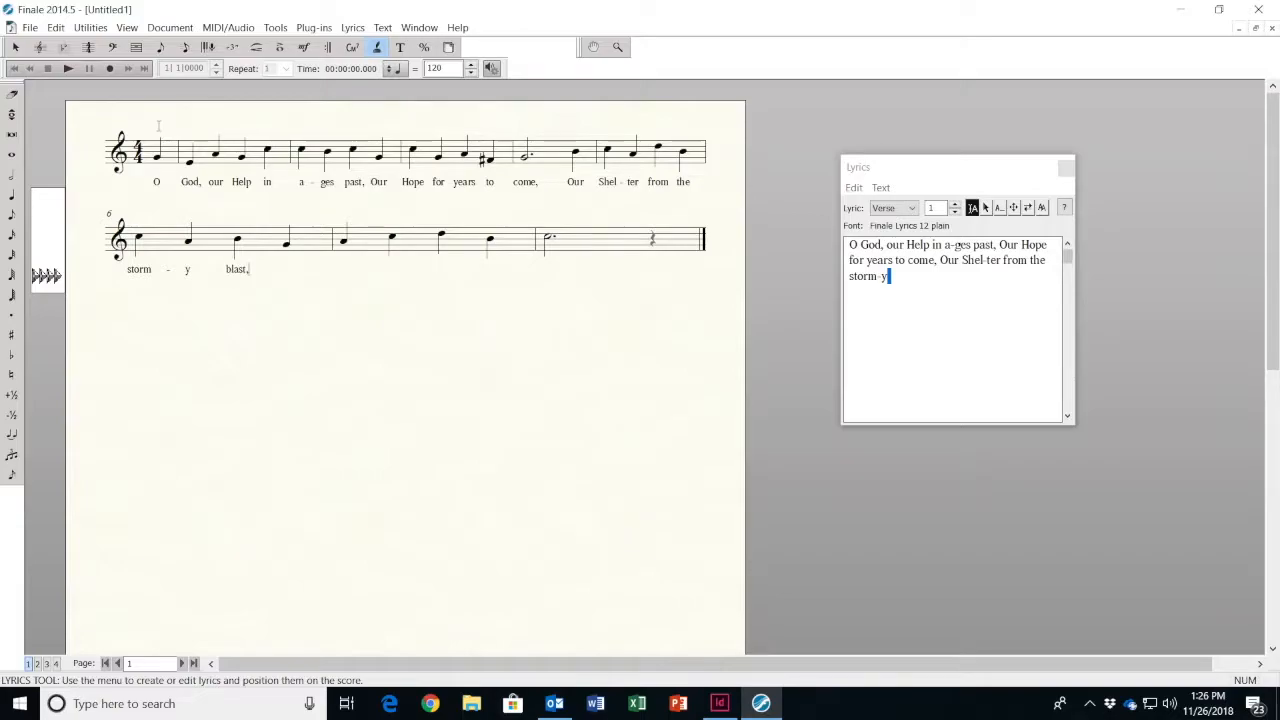
{"action": "type", "text": " and"}
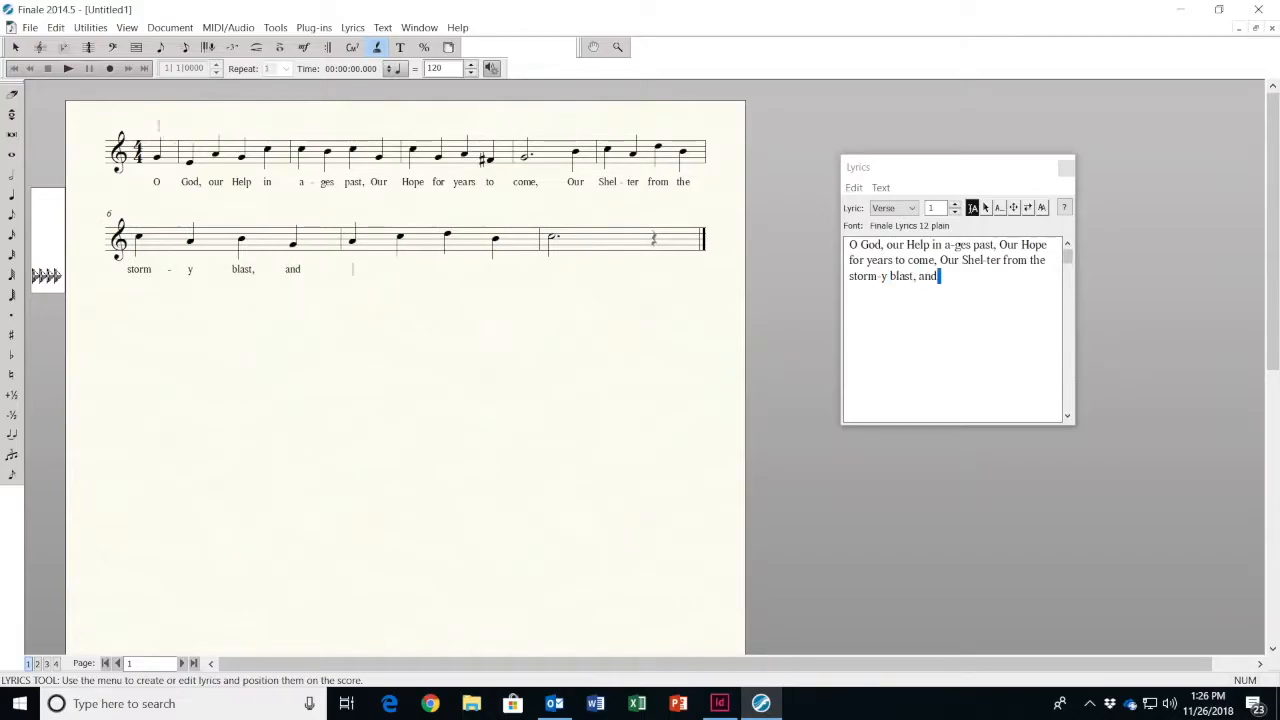
{"action": "type", "text": " our e-ter-nal"}
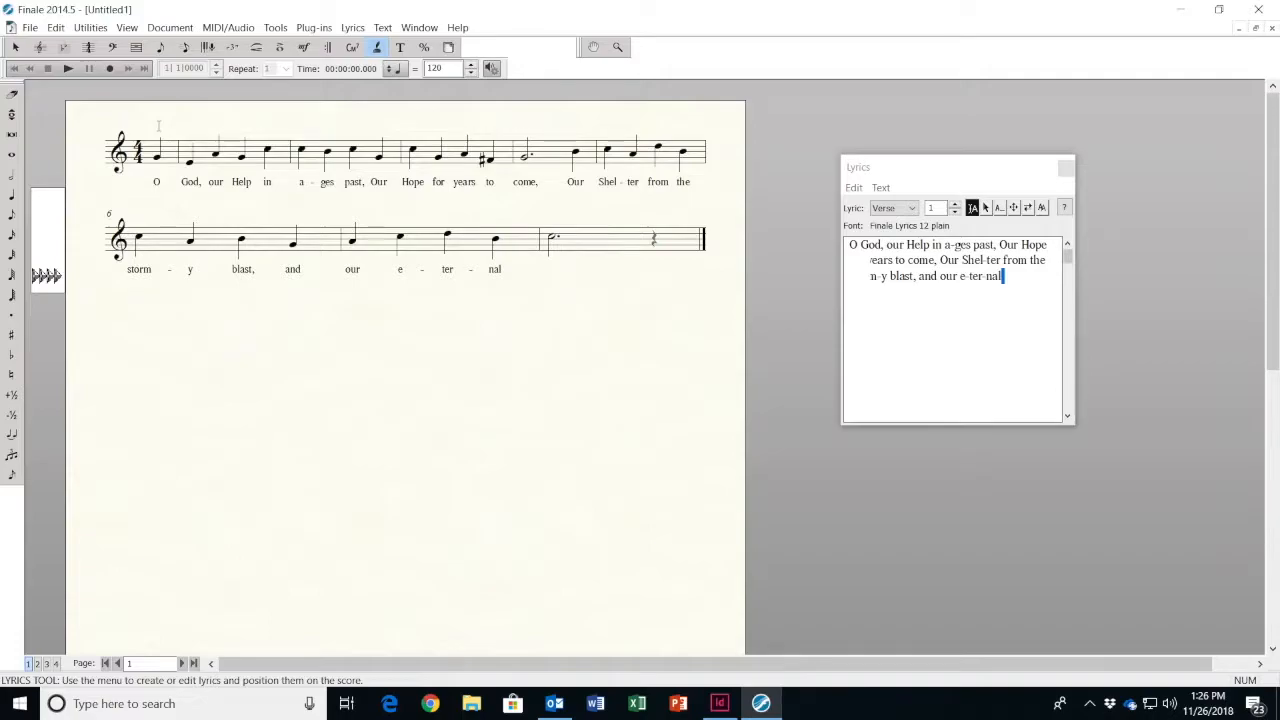
{"action": "type", "text": " Home."}
Set the font size of the whole verse's lyric text to 14
{"action": "left_click", "coordinate": [946, 170]}
{"action": "left_click_drag", "start_coordinate": [946, 170], "coordinate": [880, 147]}
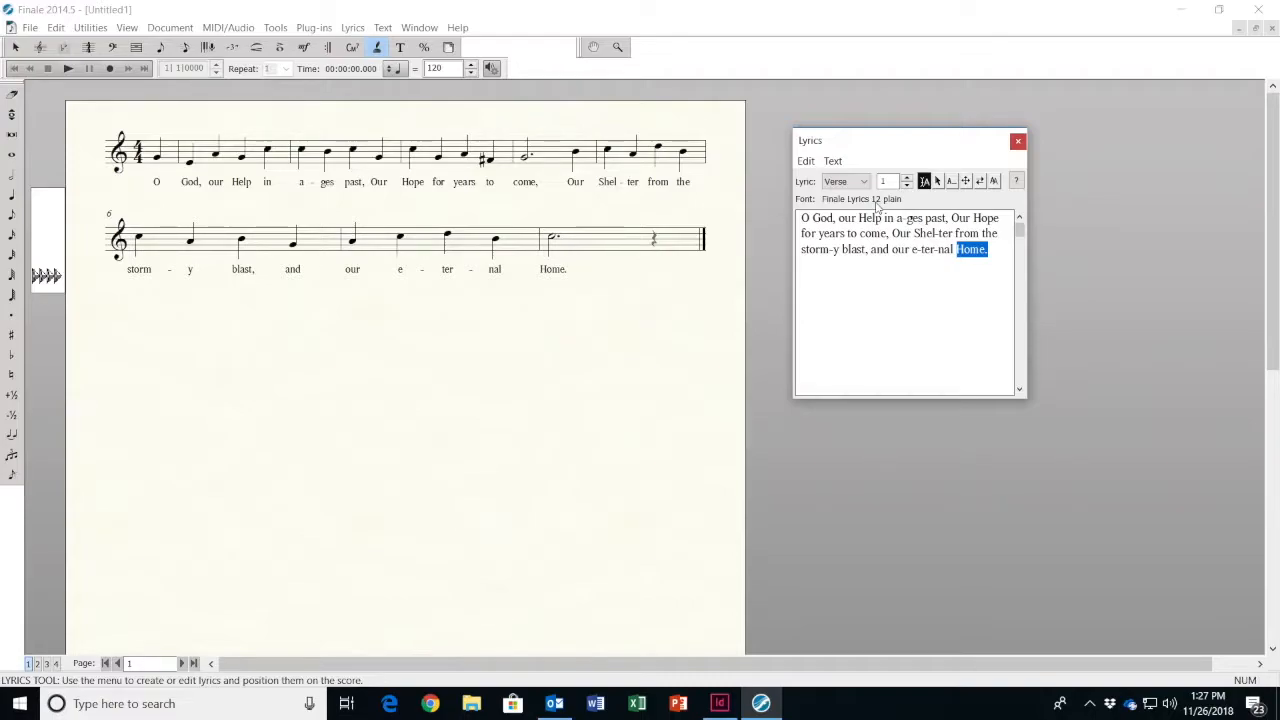
{"action": "left_click", "coordinate": [802, 217]}
{"action": "left_click_drag", "start_coordinate": [802, 217], "coordinate": [990, 250]}
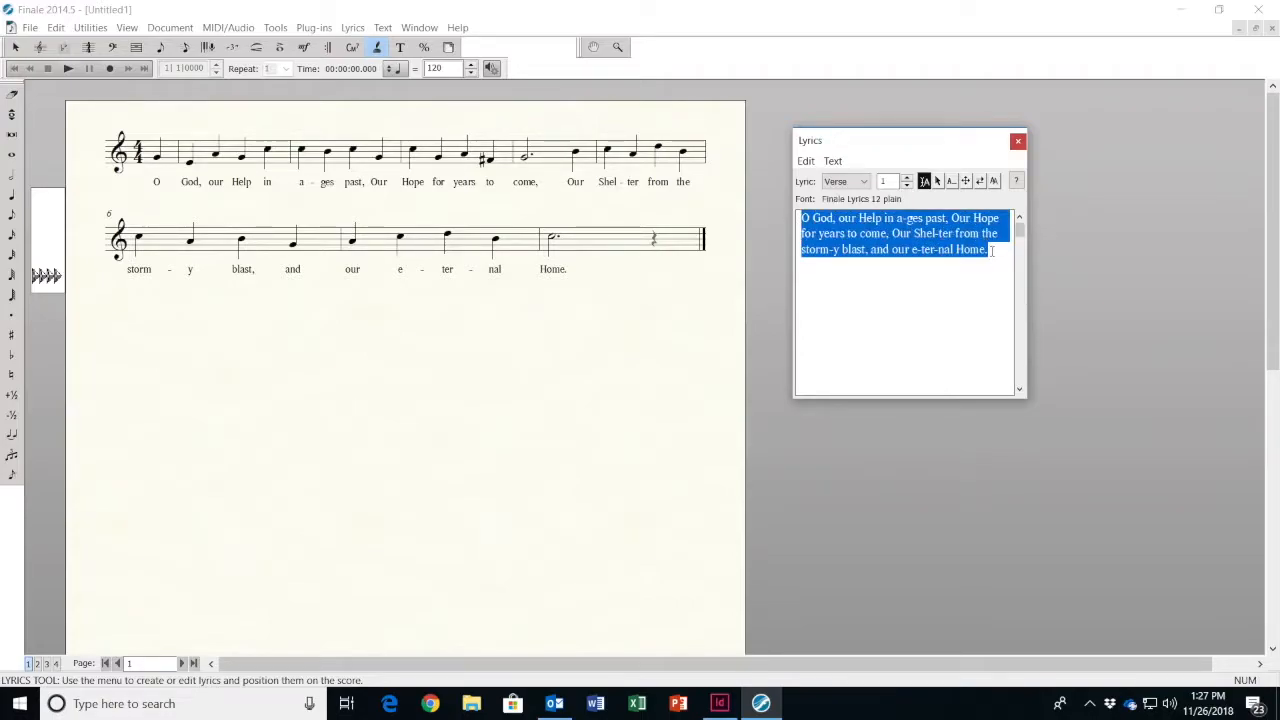
{"action": "left_click", "coordinate": [834, 162]}
{"action": "mouse_move", "coordinate": [858, 200]}
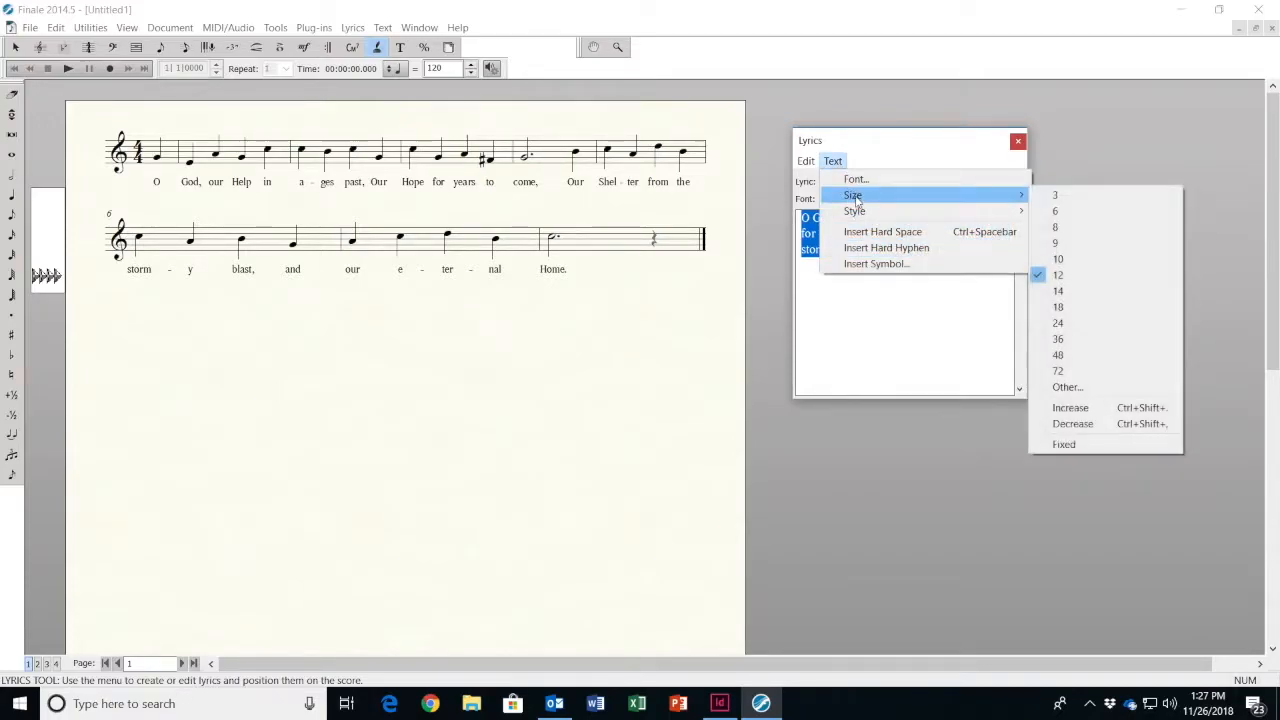
{"action": "left_click", "coordinate": [1057, 291]}
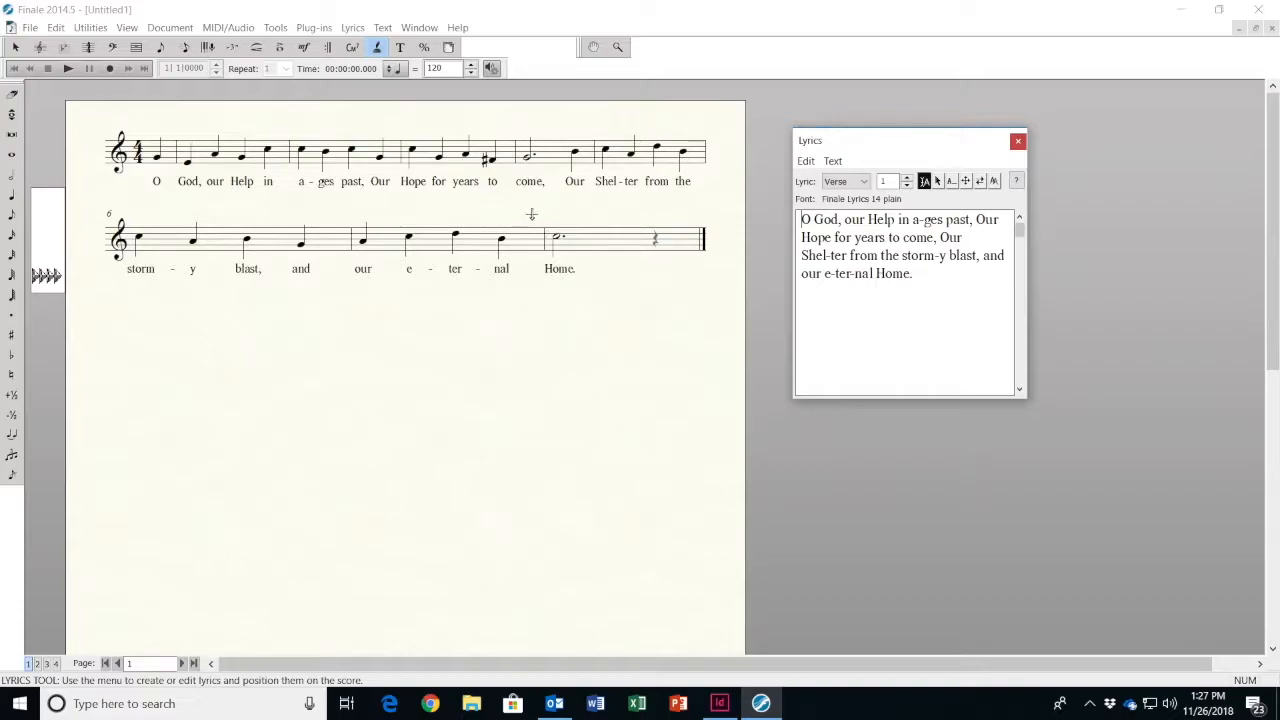
Push measure 5 onto the second system with the Measure tool and even out the barline spacing on both systems
{"action": "left_click", "coordinate": [138, 48]}
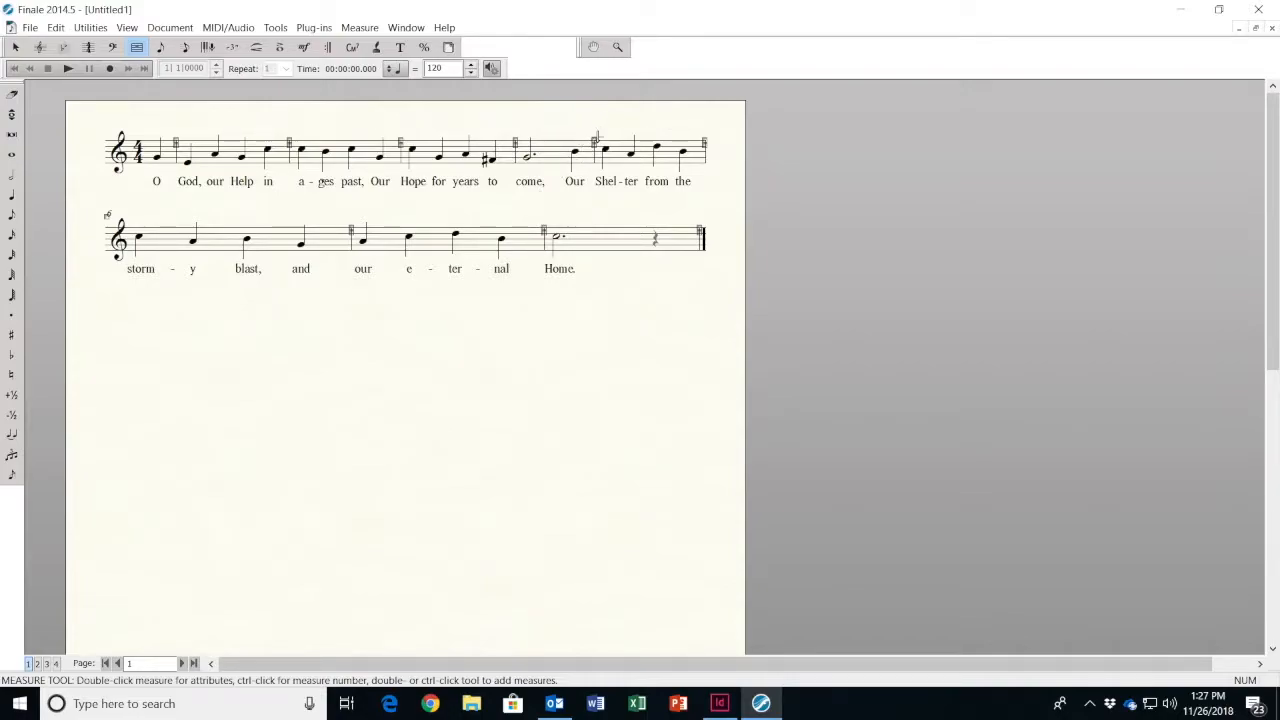
{"action": "left_click_drag", "start_coordinate": [595, 142], "coordinate": [705, 143]}
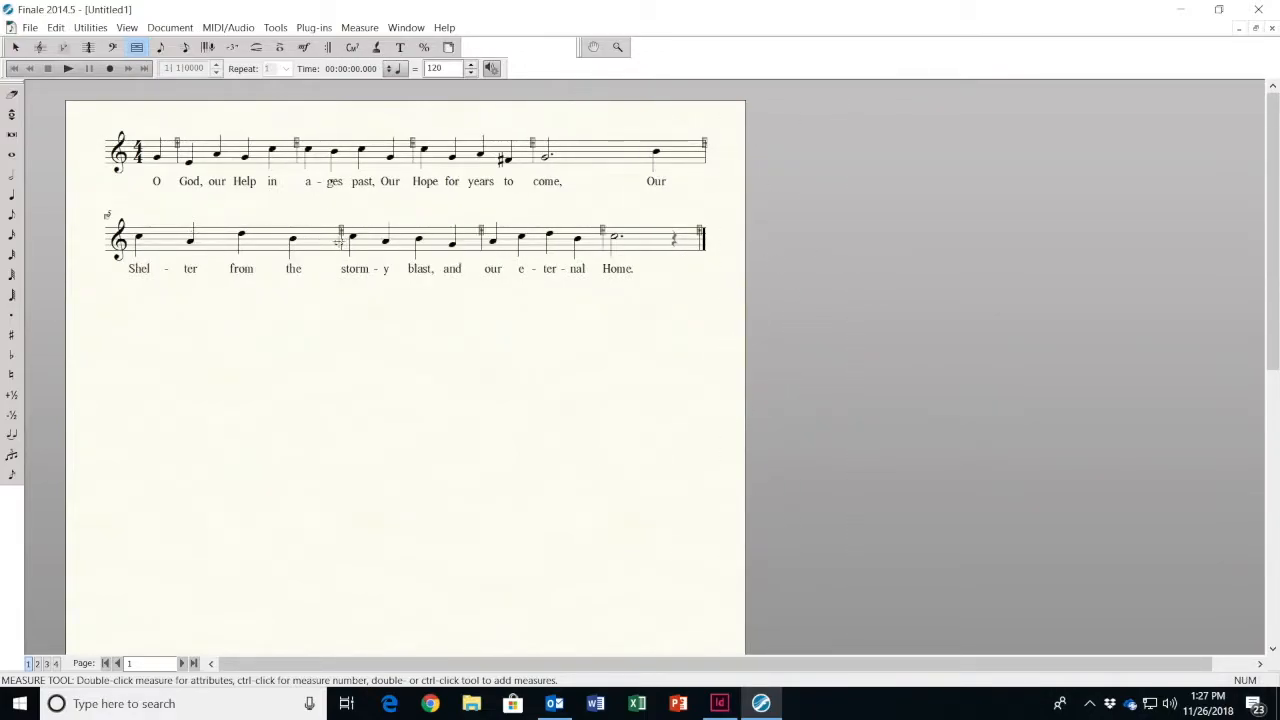
{"action": "left_click_drag", "start_coordinate": [531, 141], "coordinate": [591, 142]}
{"action": "left_click_drag", "start_coordinate": [412, 141], "coordinate": [447, 141]}
{"action": "left_click_drag", "start_coordinate": [296, 141], "coordinate": [304, 141]}
{"action": "left_click_drag", "start_coordinate": [340, 229], "coordinate": [330, 229]}
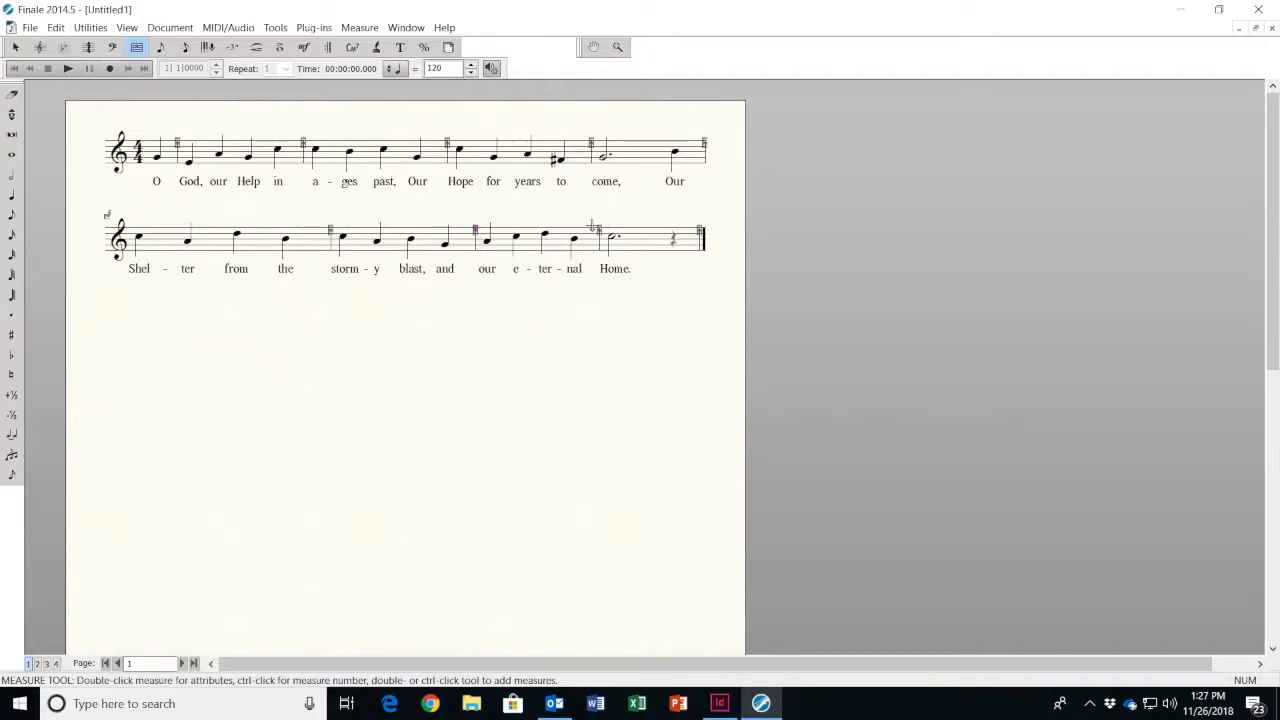
{"action": "left_click_drag", "start_coordinate": [599, 226], "coordinate": [612, 228]}
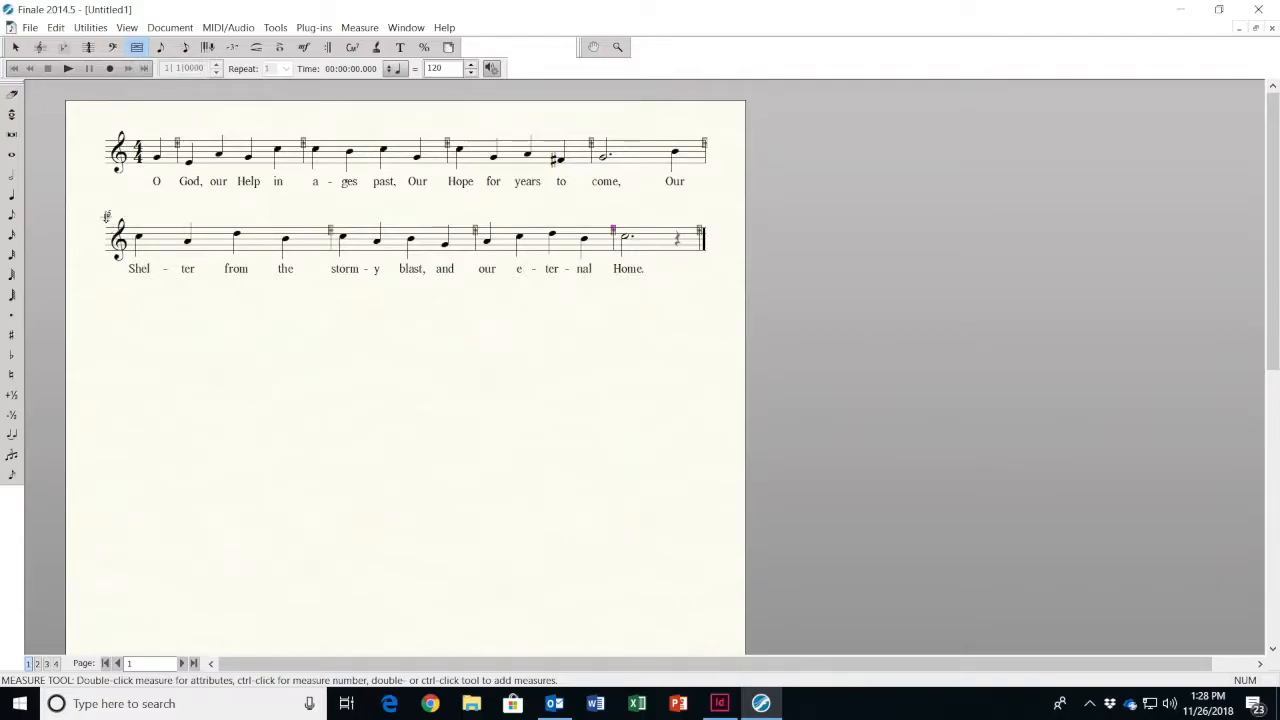
With the Page Layout tool, limit the system margin changes to system 2 through 2 and apply them
{"action": "left_click", "coordinate": [106, 216]}
{"action": "left_click", "coordinate": [276, 28]}
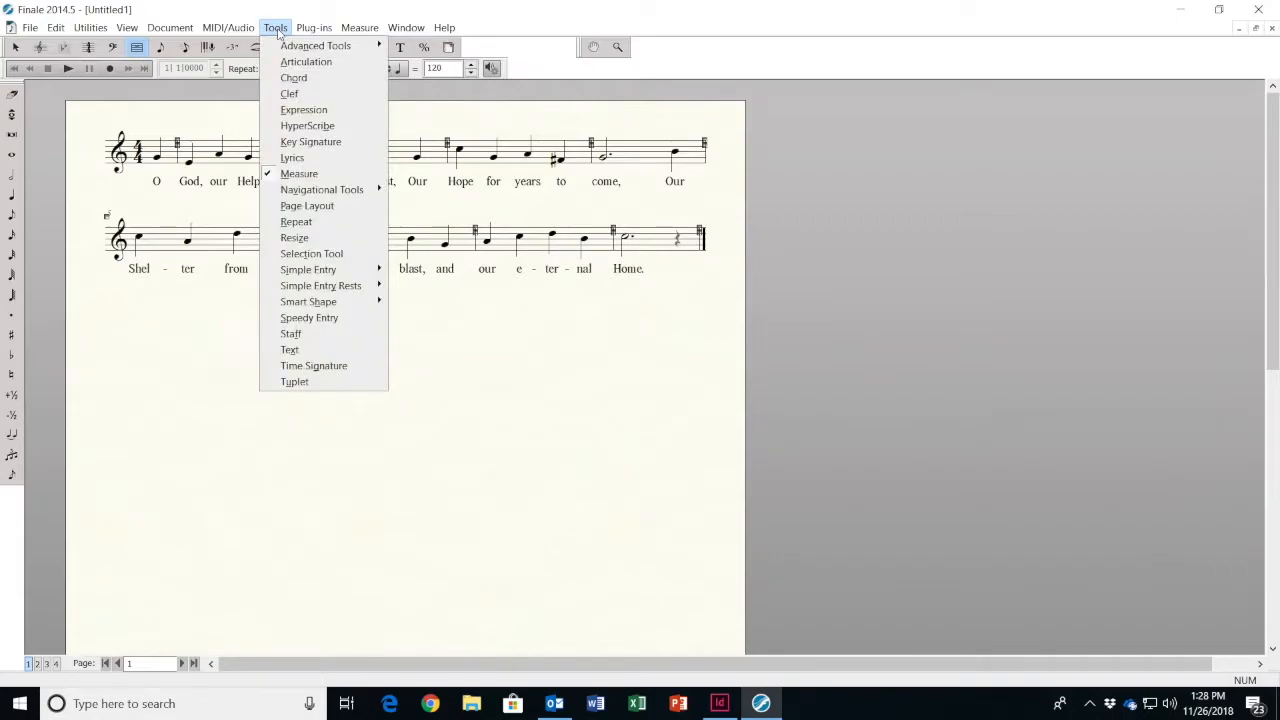
{"action": "left_click", "coordinate": [297, 206]}
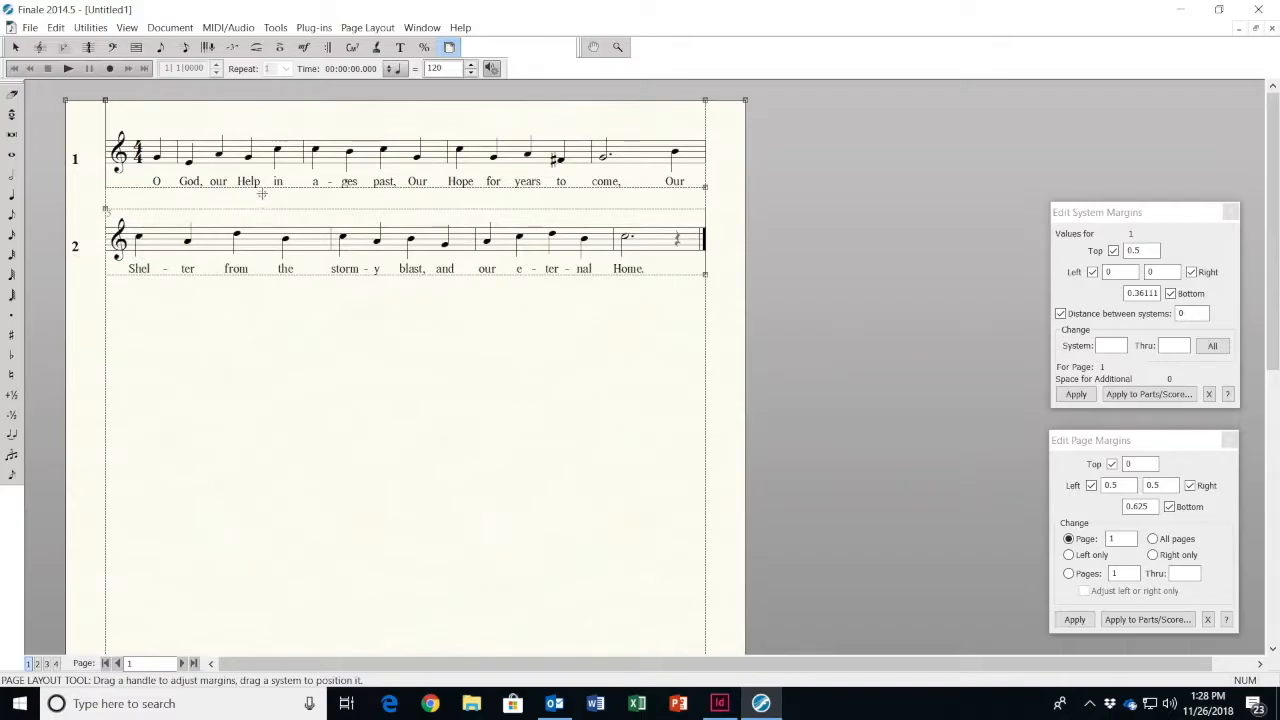
{"action": "left_click", "coordinate": [1108, 344]}
{"action": "type", "text": "2"}
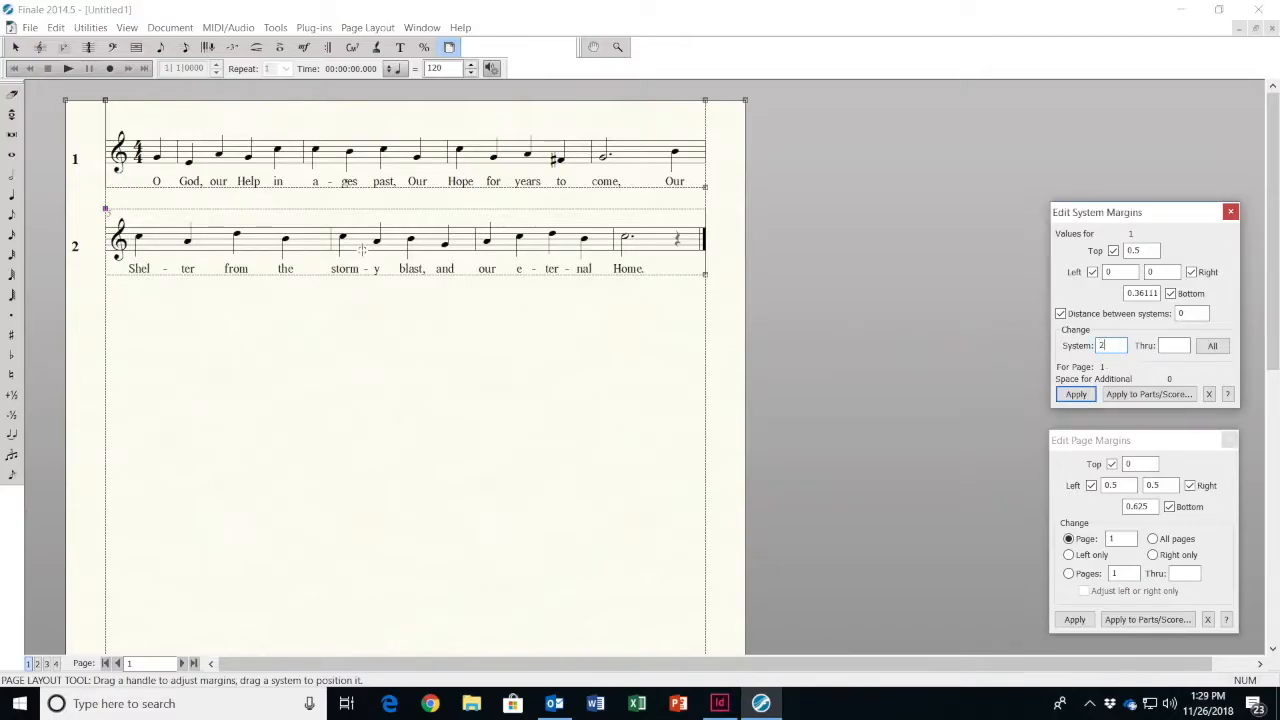
{"action": "left_click", "coordinate": [1172, 344]}
{"action": "type", "text": "2"}
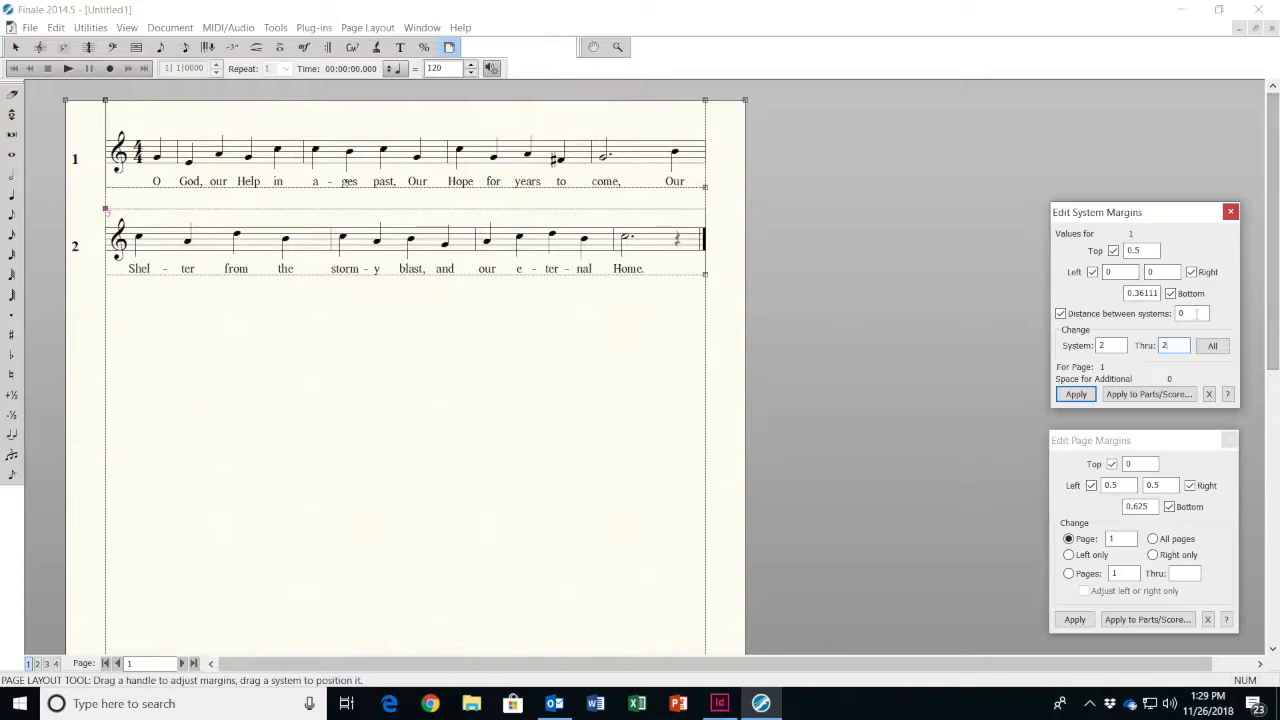
{"action": "left_click", "coordinate": [1183, 314]}
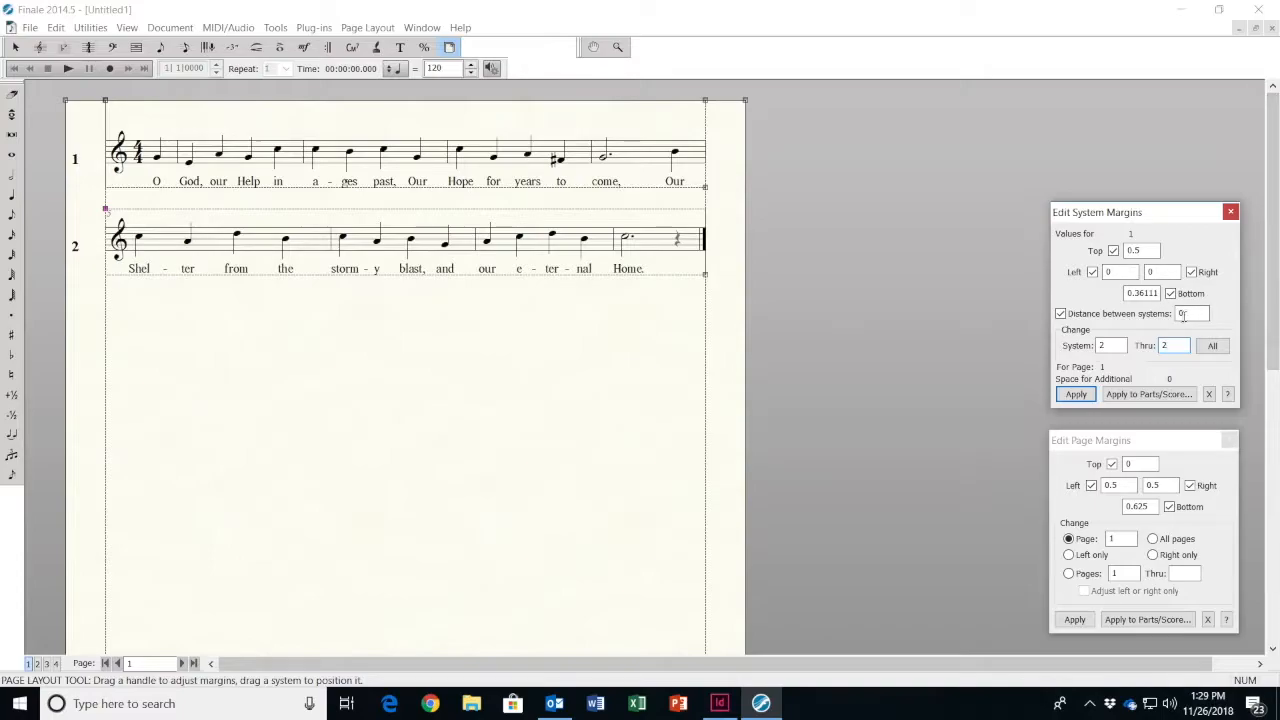
{"action": "left_click", "coordinate": [1075, 395]}
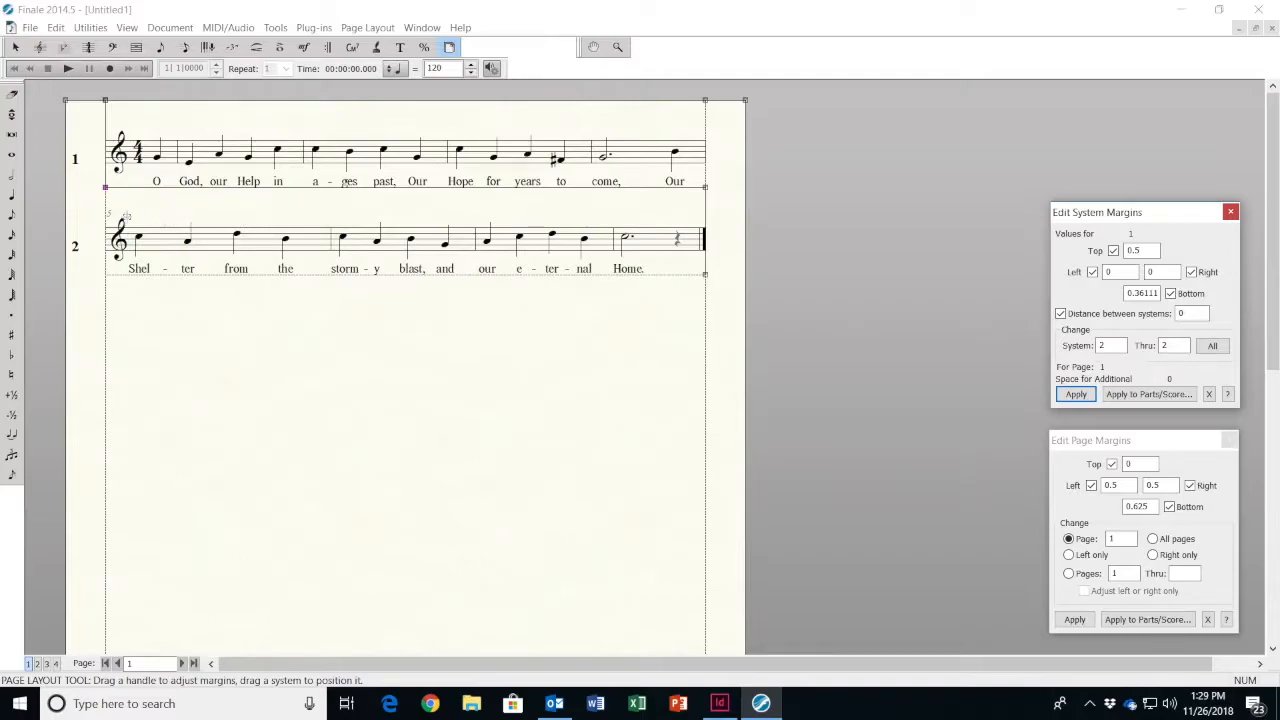
Add a text block reading "Music: ST. ANNE" below the start of the second system
{"action": "left_click", "coordinate": [137, 48]}
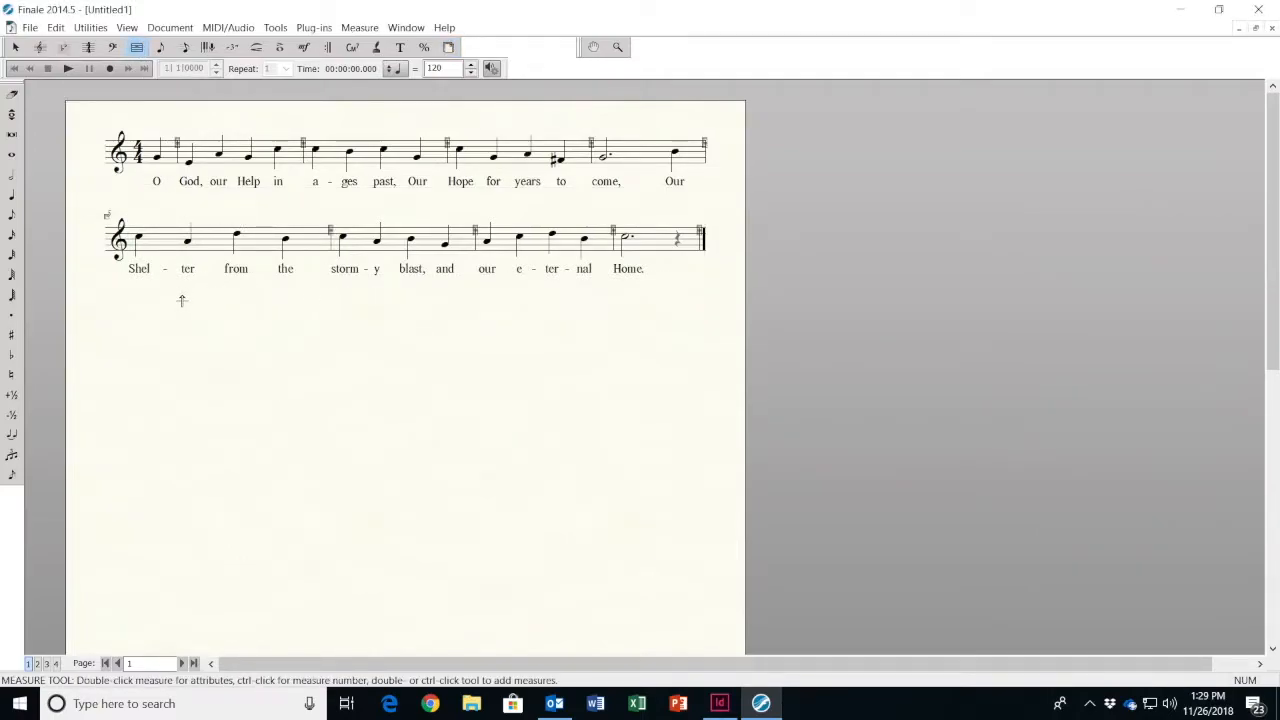
{"action": "left_click", "coordinate": [401, 48]}
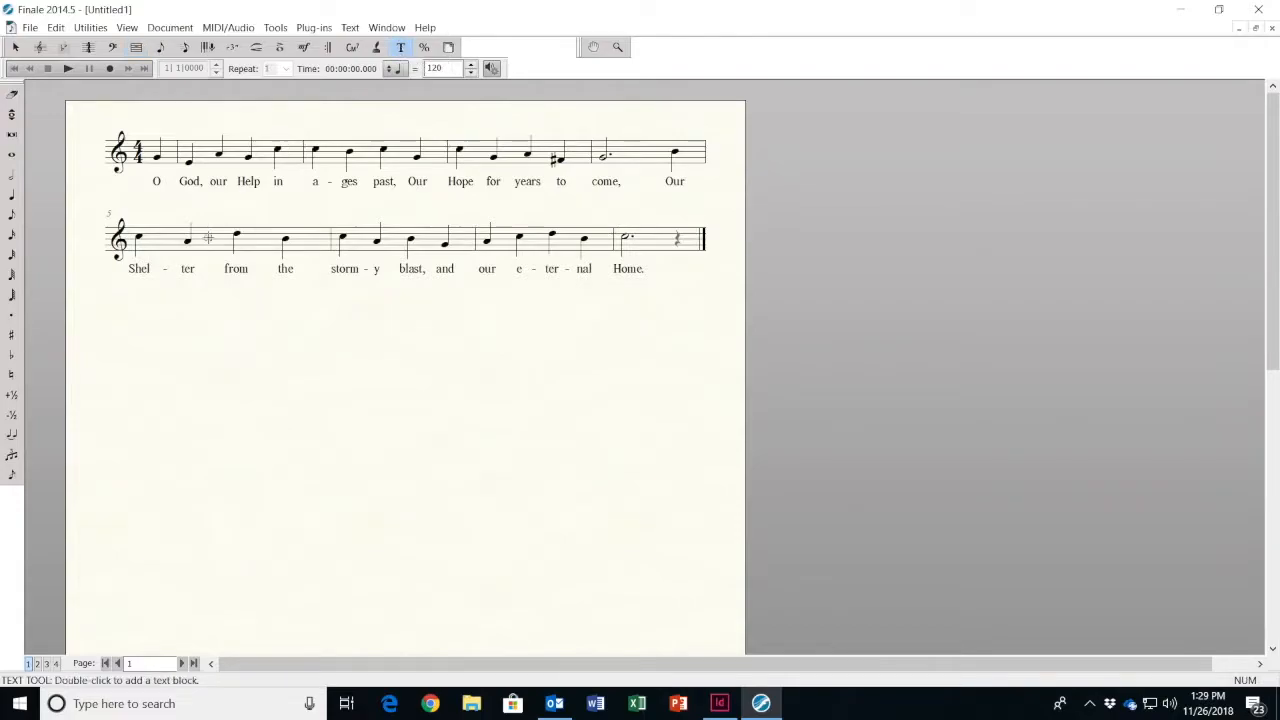
{"action": "double_click", "coordinate": [115, 291]}
{"action": "type", "text": "Music:"}
{"action": "key", "text": "Caps_Lock"}
{"action": "type", "text": "ST. ANNE"}
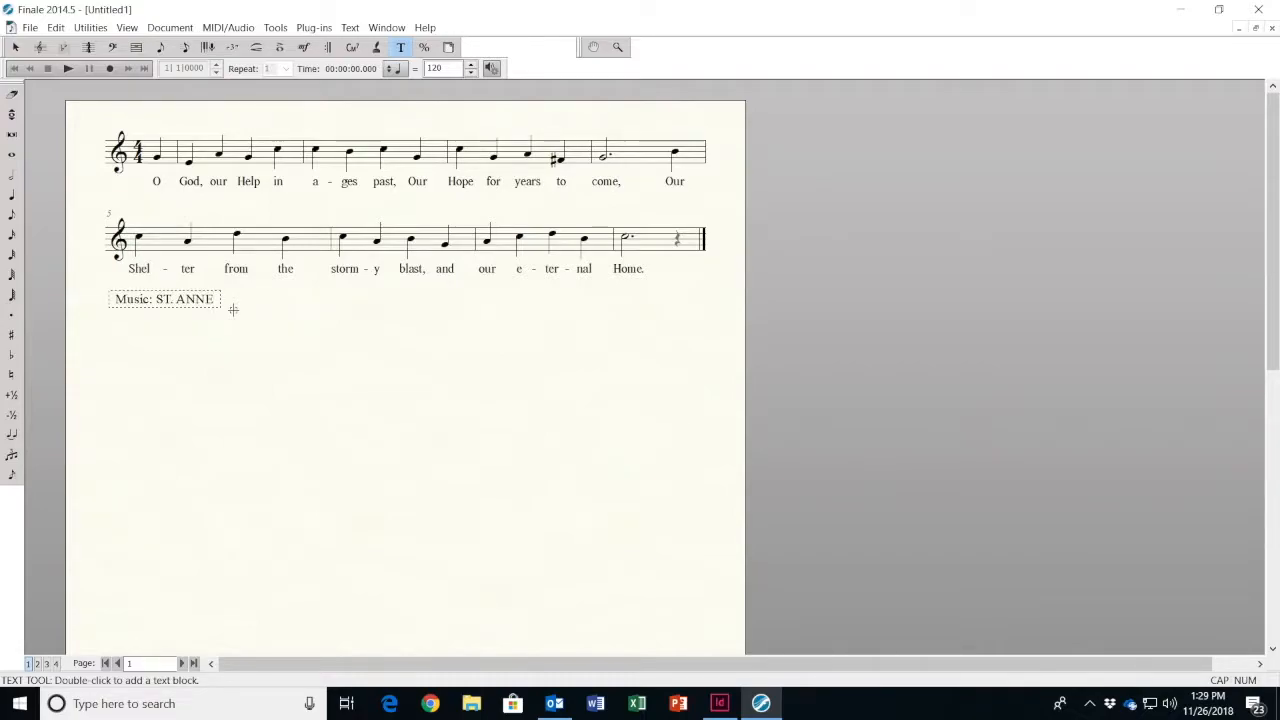
Extend the music credit text with "copyright OCP 2018"
{"action": "key", "text": "Caps_Lock"}
{"action": "type", "text": "copyright COP"}
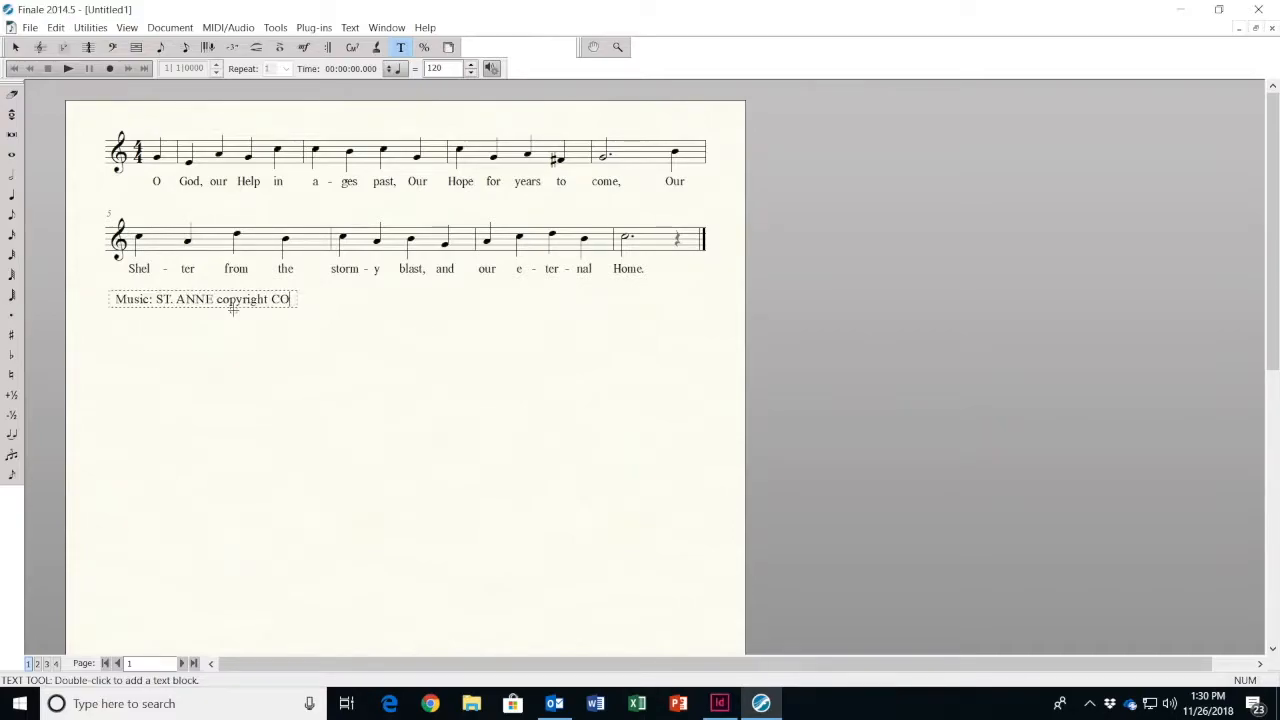
{"action": "key", "text": "BackSpace"}
{"action": "key", "text": "BackSpace"}
{"action": "key", "text": "BackSpace"}
{"action": "type", "text": "OCP 2018"}
{"action": "key", "text": "Return"}
{"action": "key", "text": "BackSpace"}
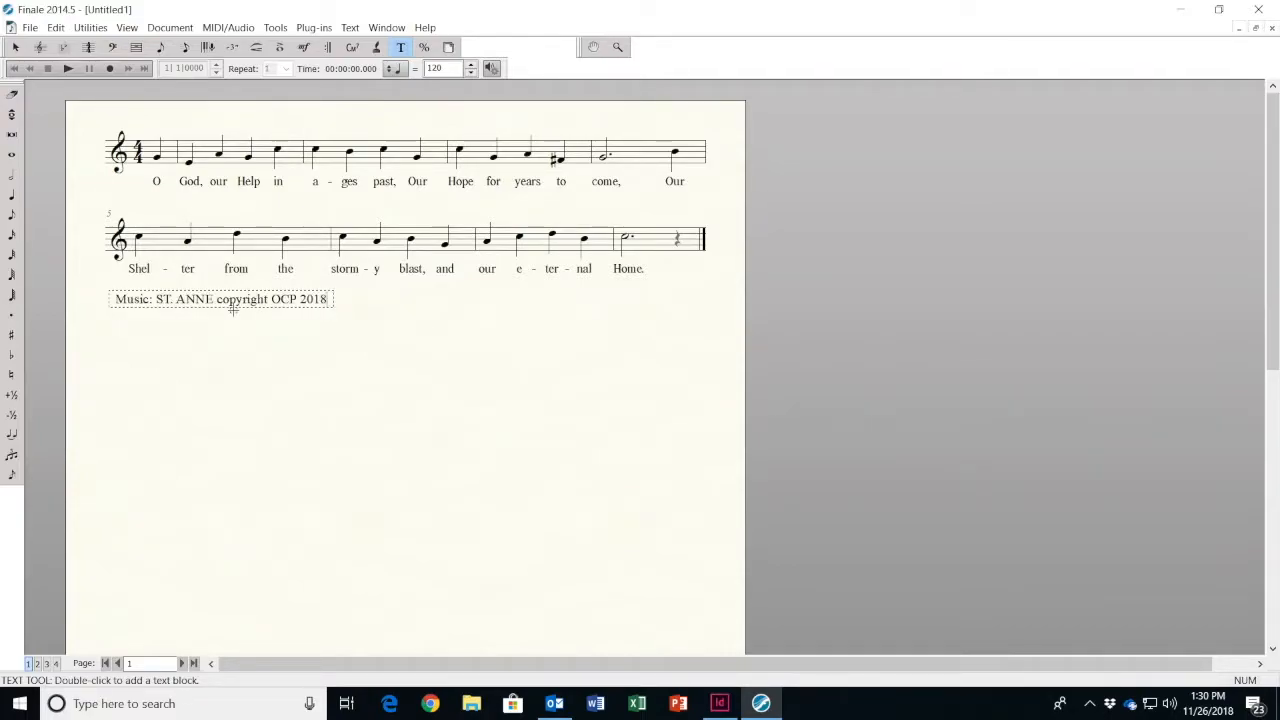
Centre the music credit text block on the page and move it well down below the second system
{"action": "left_click", "coordinate": [378, 308]}
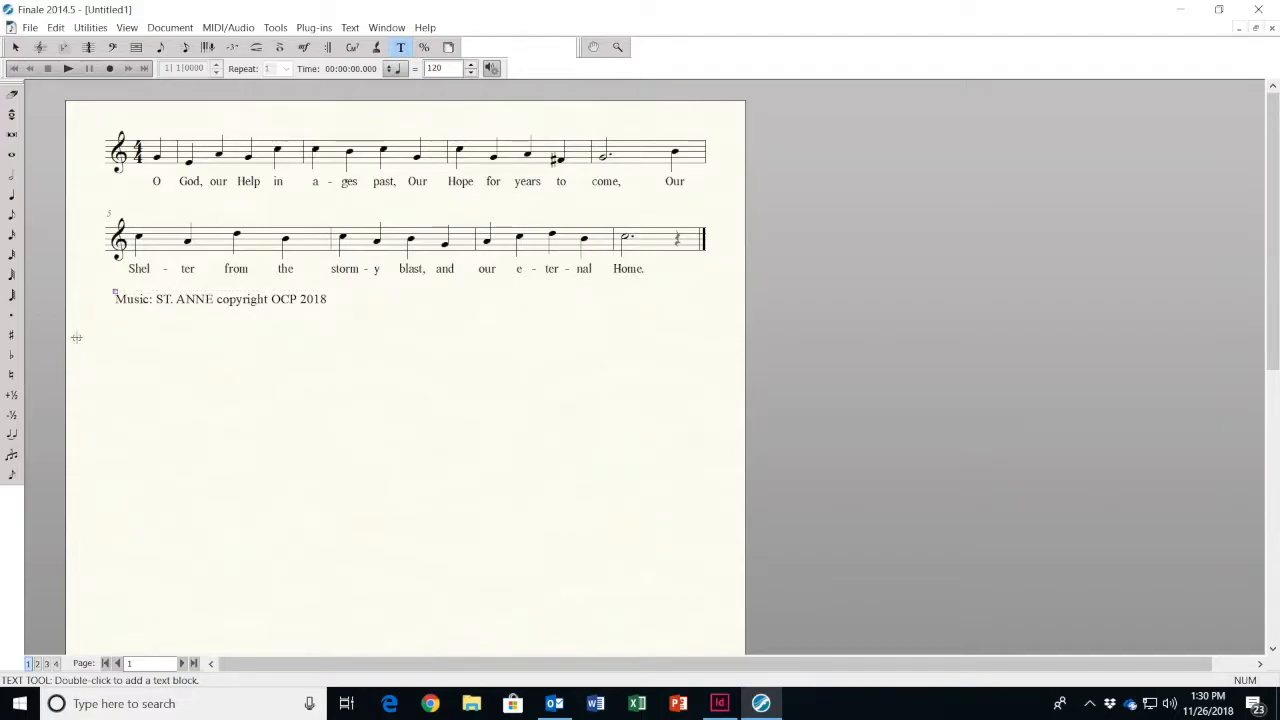
{"action": "left_click_drag", "start_coordinate": [114, 291], "coordinate": [272, 296]}
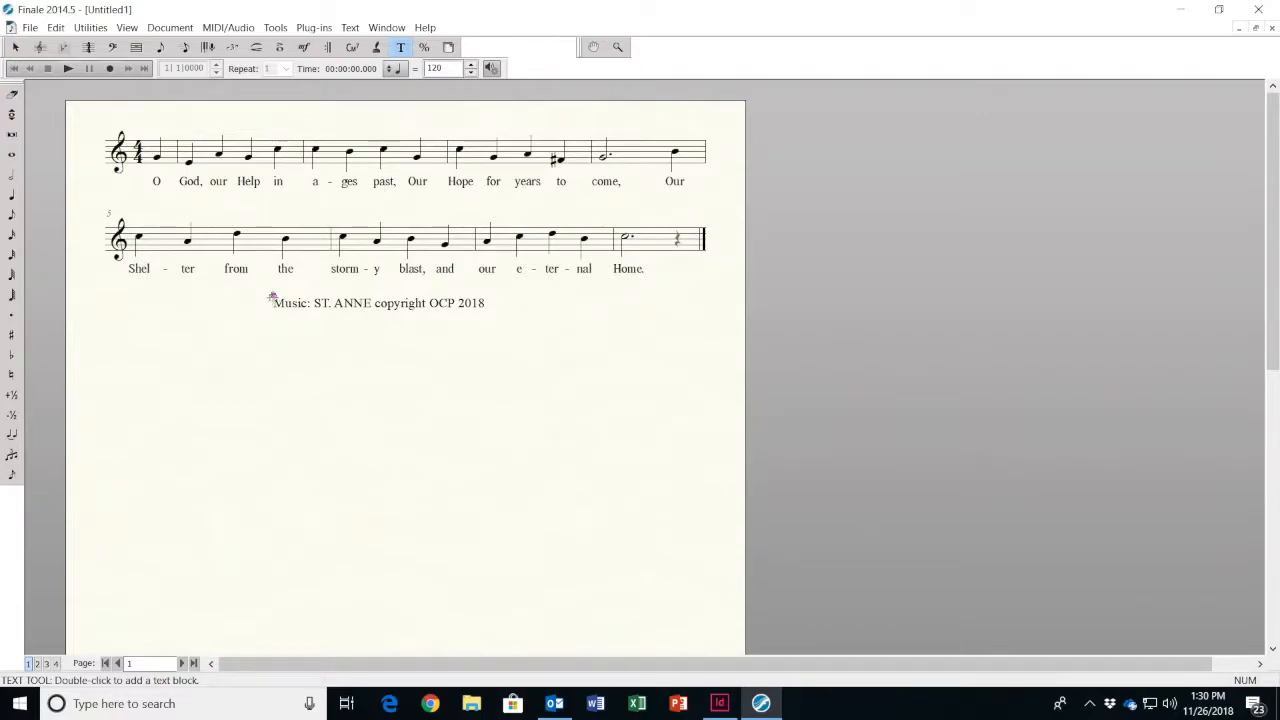
{"action": "left_click_drag", "start_coordinate": [272, 297], "coordinate": [271, 470]}
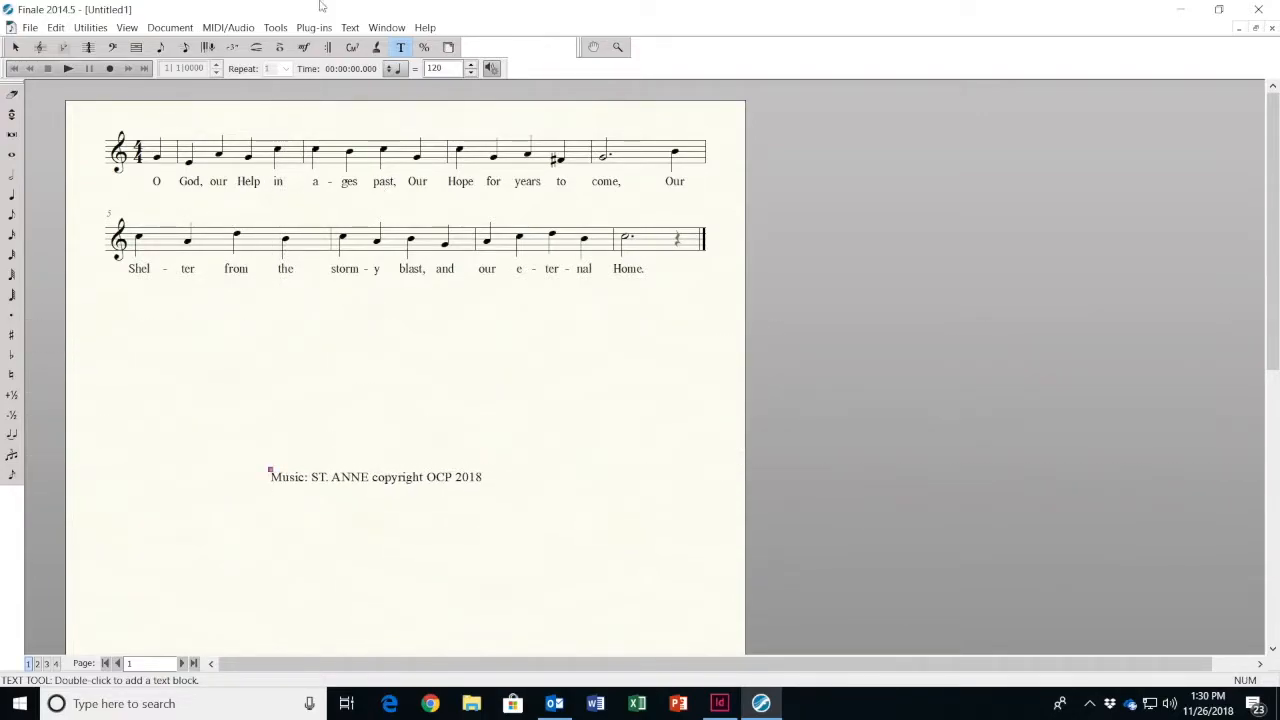
Start verse 2 under the first system with "2.Be-foore the hills in or-der stood", one syllable per note
{"action": "left_click", "coordinate": [376, 48]}
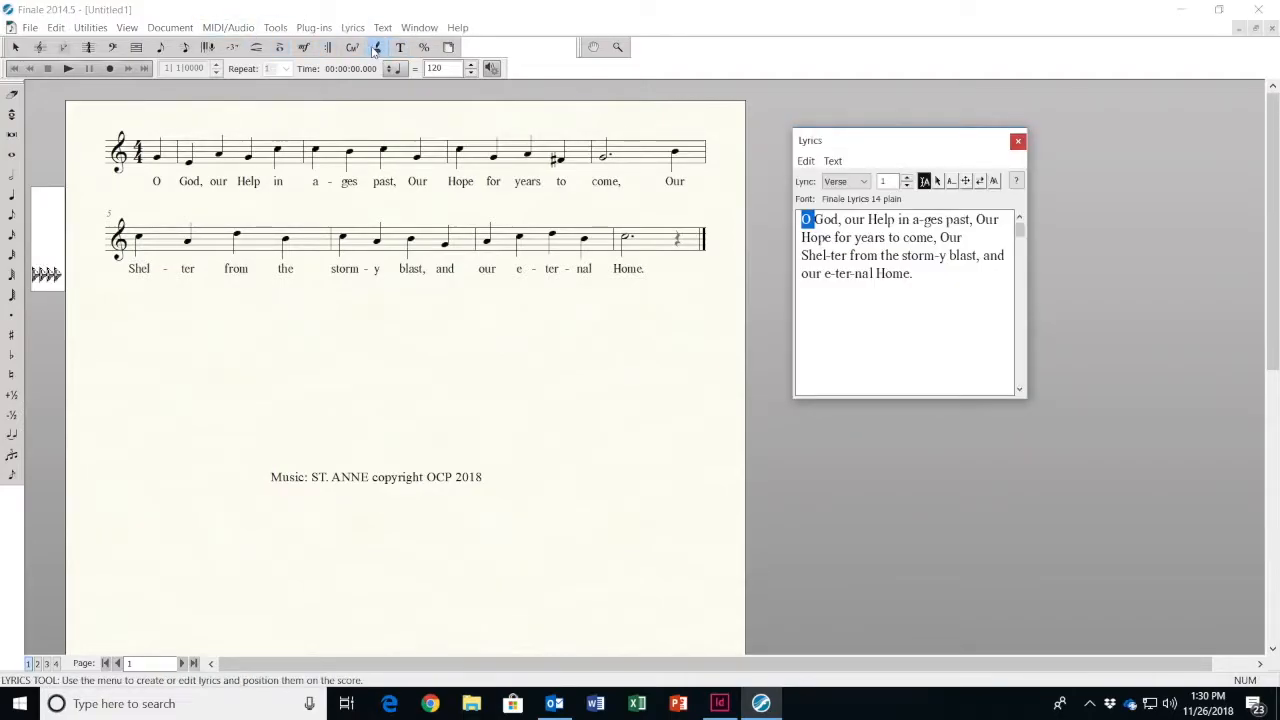
{"action": "left_click", "coordinate": [907, 178]}
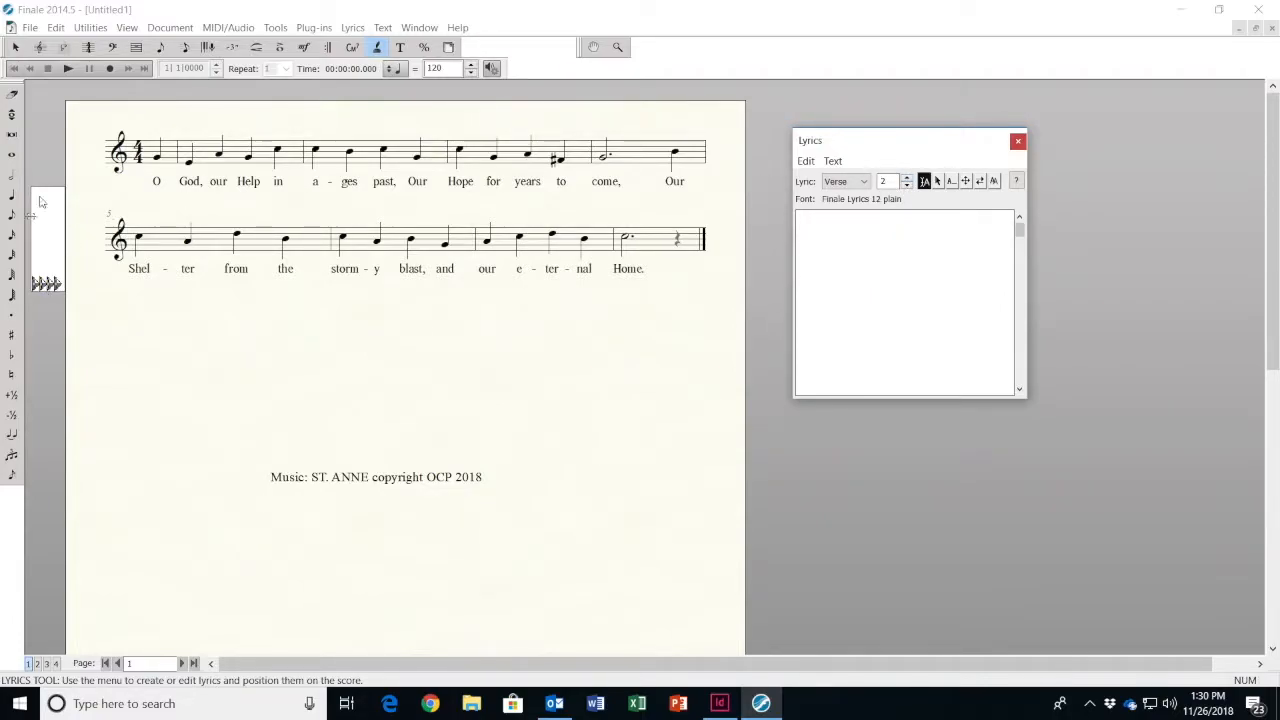
{"action": "left_click", "coordinate": [86, 160]}
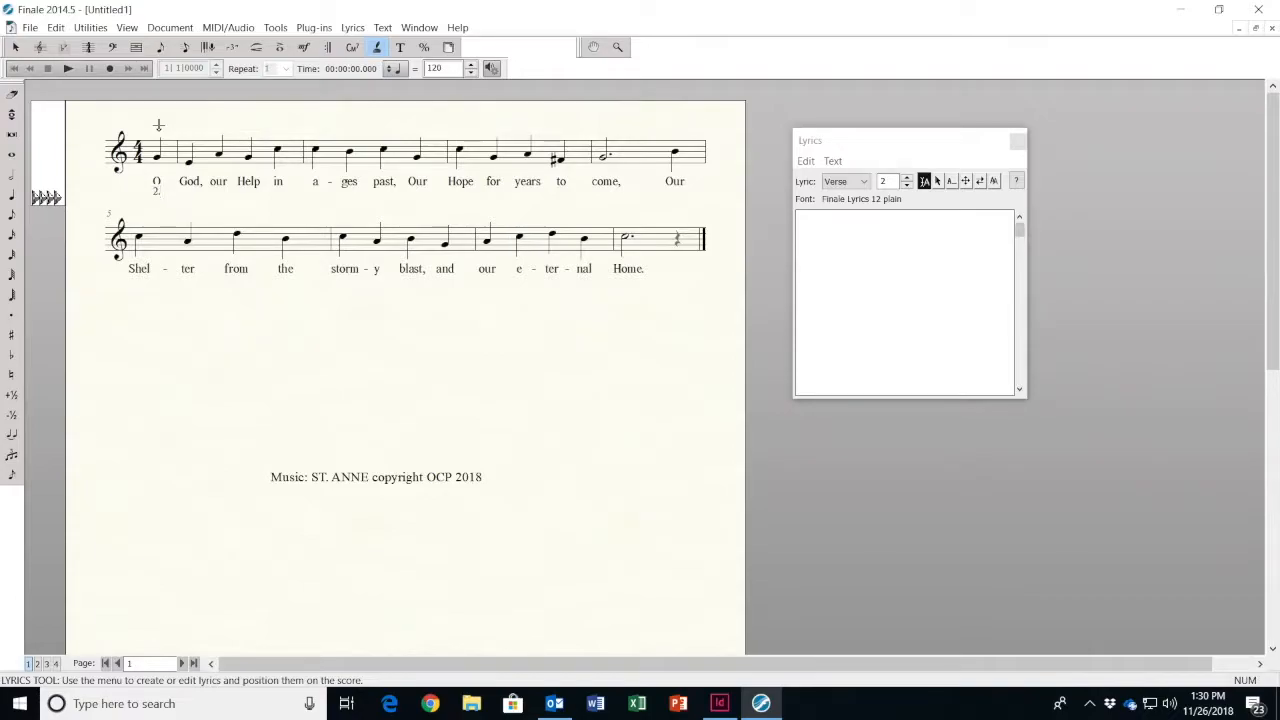
{"action": "type", "text": "foore the"}
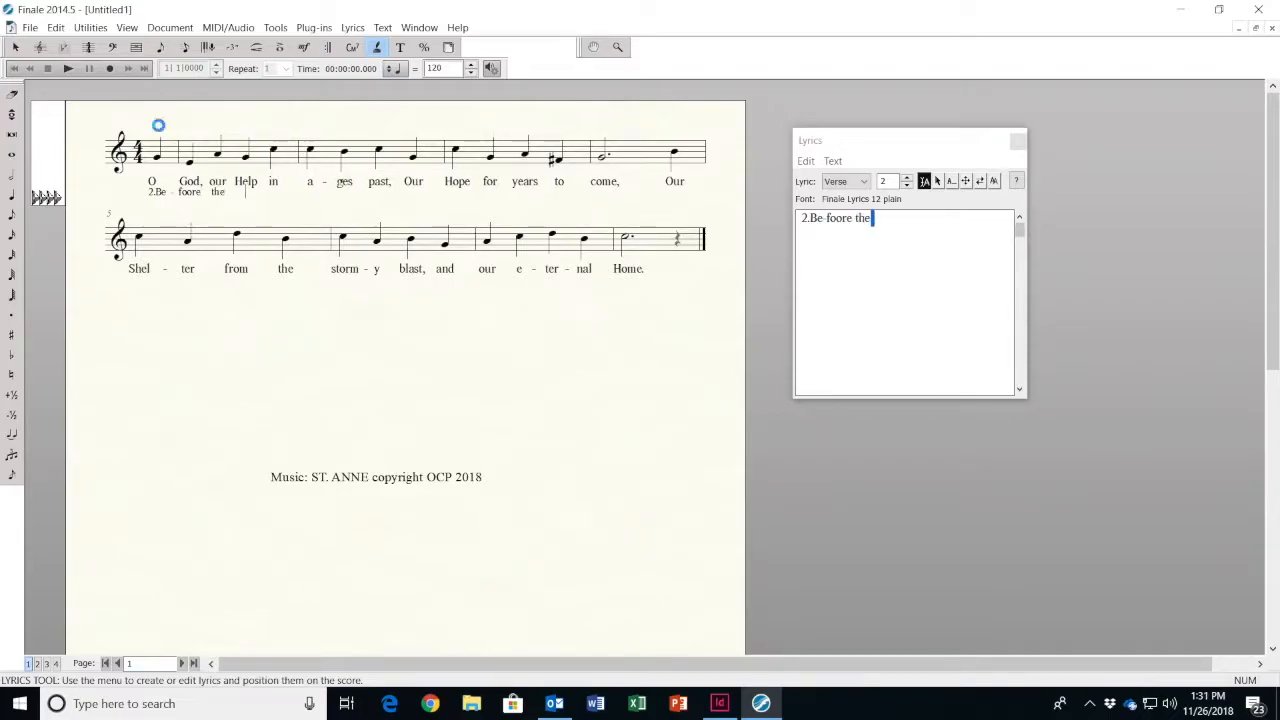
{"action": "type", "text": " hills in or der"}
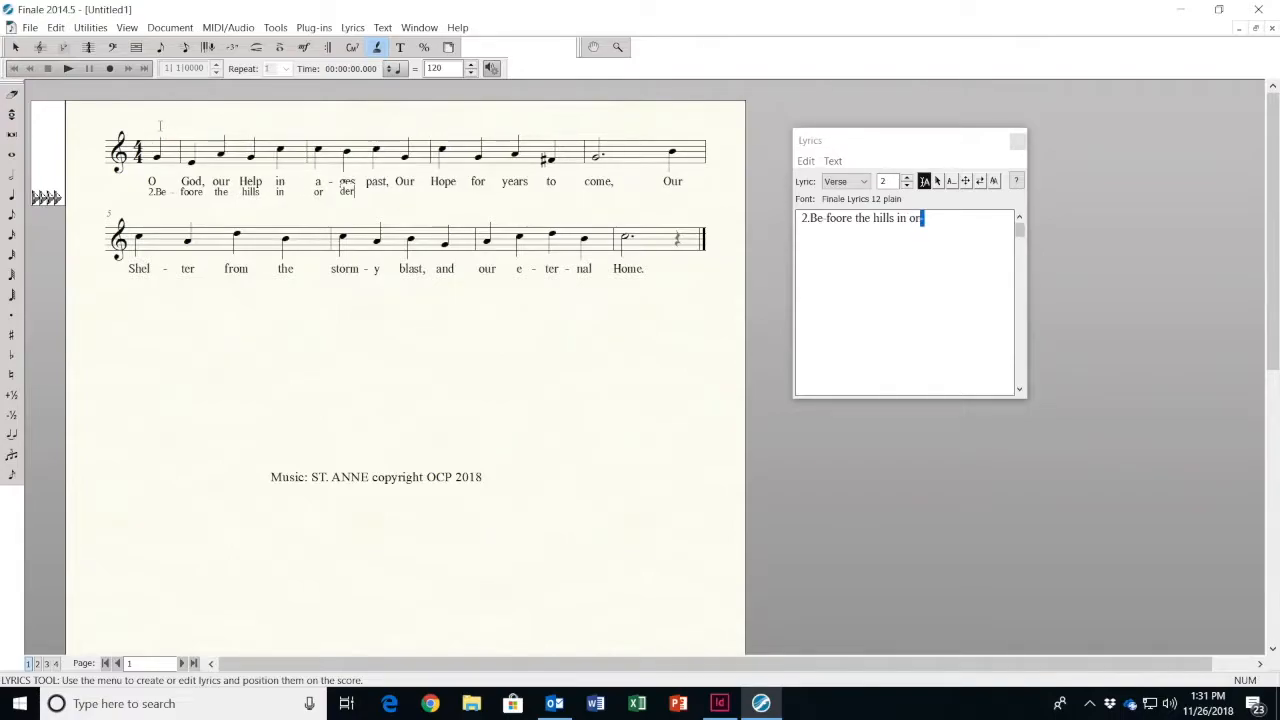
{"action": "type", "text": " stood"}
Correct the second syllable of verse 2 to "fore" and lower the verse 2 lyric baseline slightly
{"action": "left_click", "coordinate": [195, 126]}
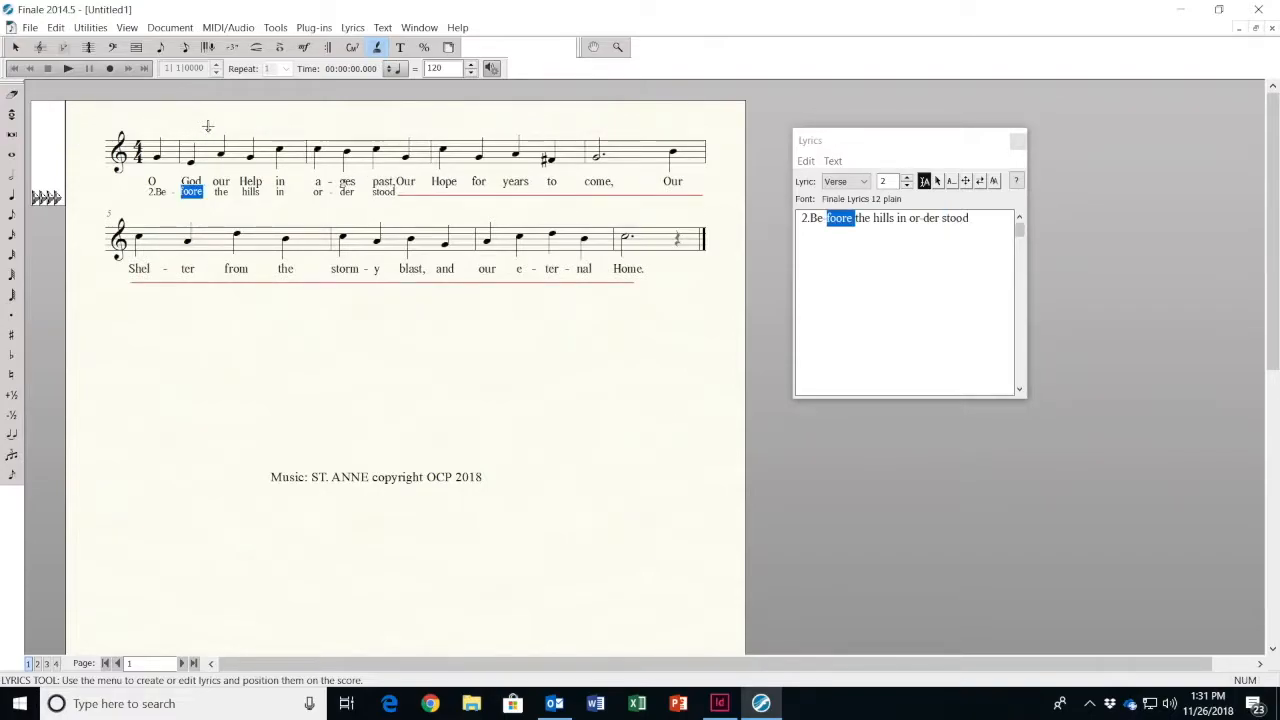
{"action": "key", "text": "BackSpace"}
{"action": "key", "text": "space"}
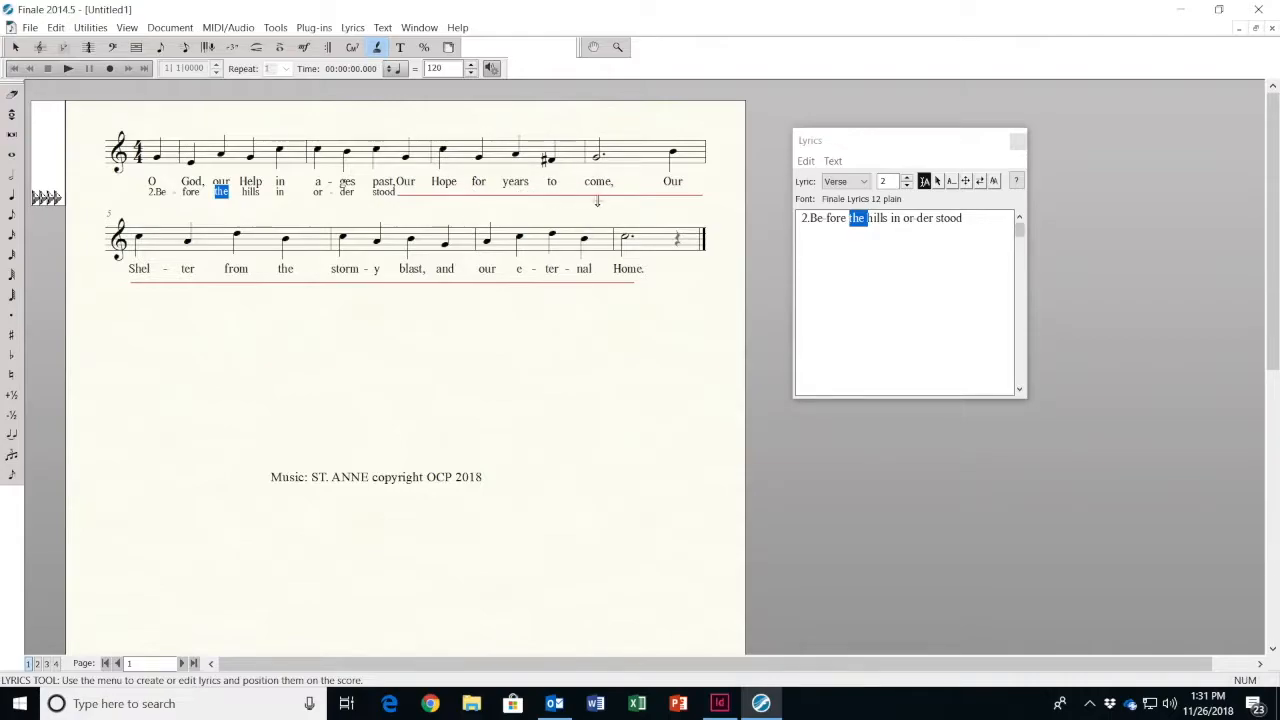
{"action": "left_click_drag", "start_coordinate": [36, 199], "coordinate": [35, 203]}
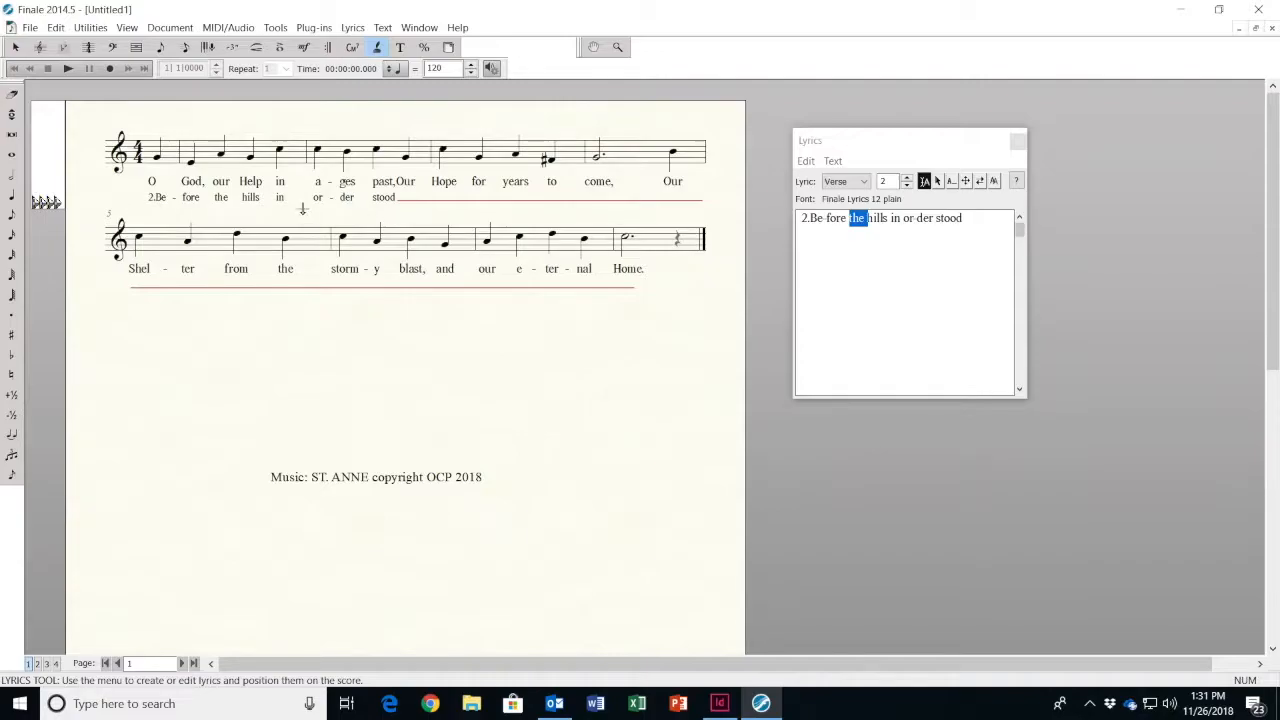
Delete the entire lyric text of verse 2
{"action": "left_click_drag", "start_coordinate": [966, 217], "coordinate": [778, 219]}
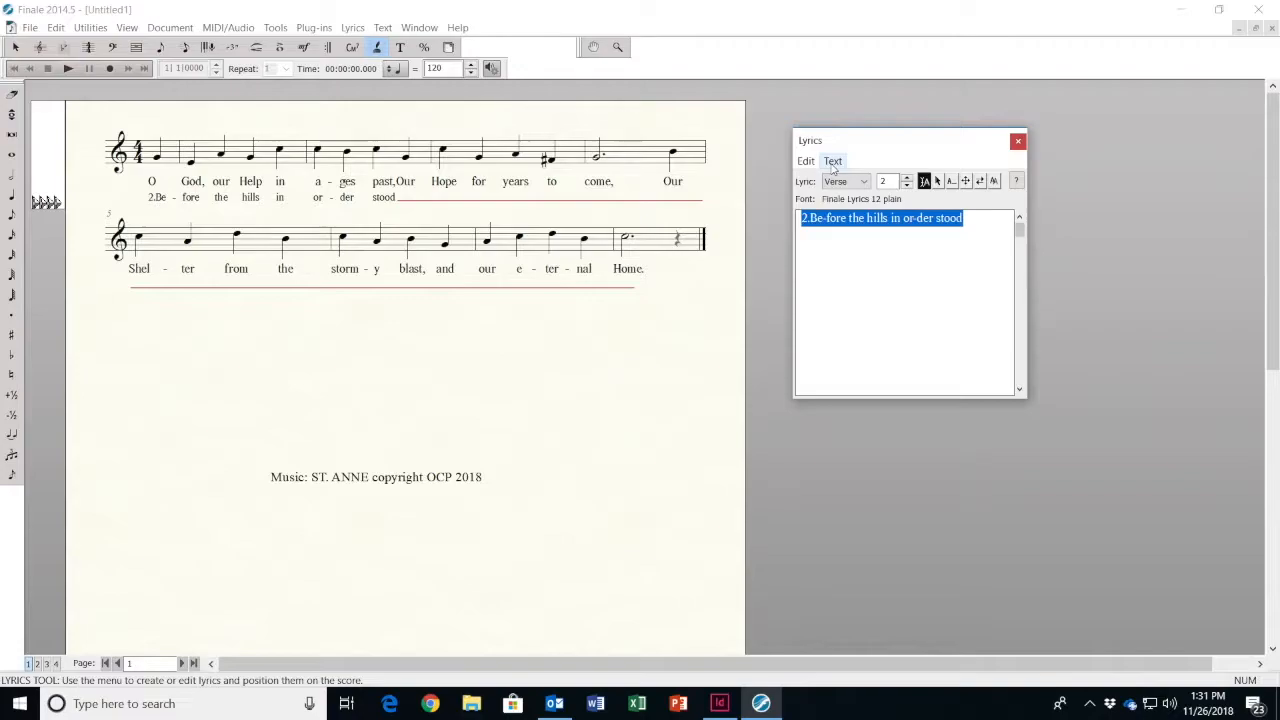
{"action": "key", "text": "Delete"}
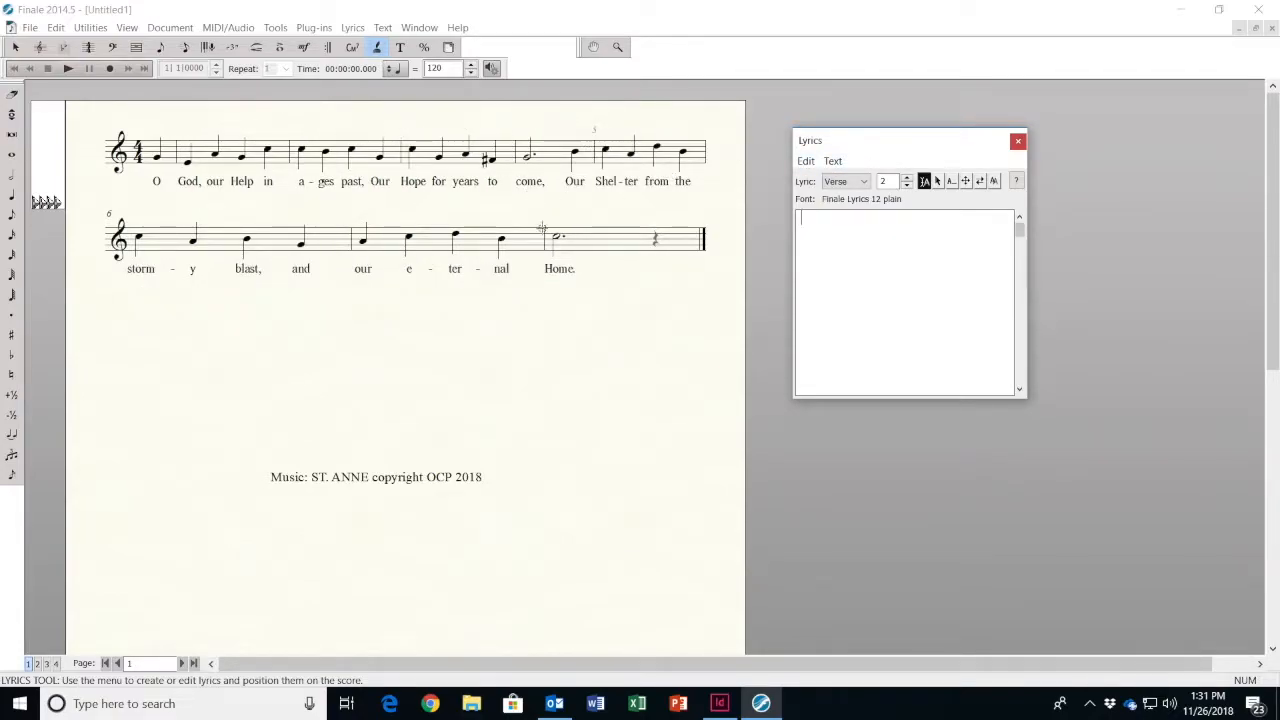
Push measure 5 back onto the second system with the Measure tool and even out the first system's barline spacing
{"action": "left_click", "coordinate": [136, 47]}
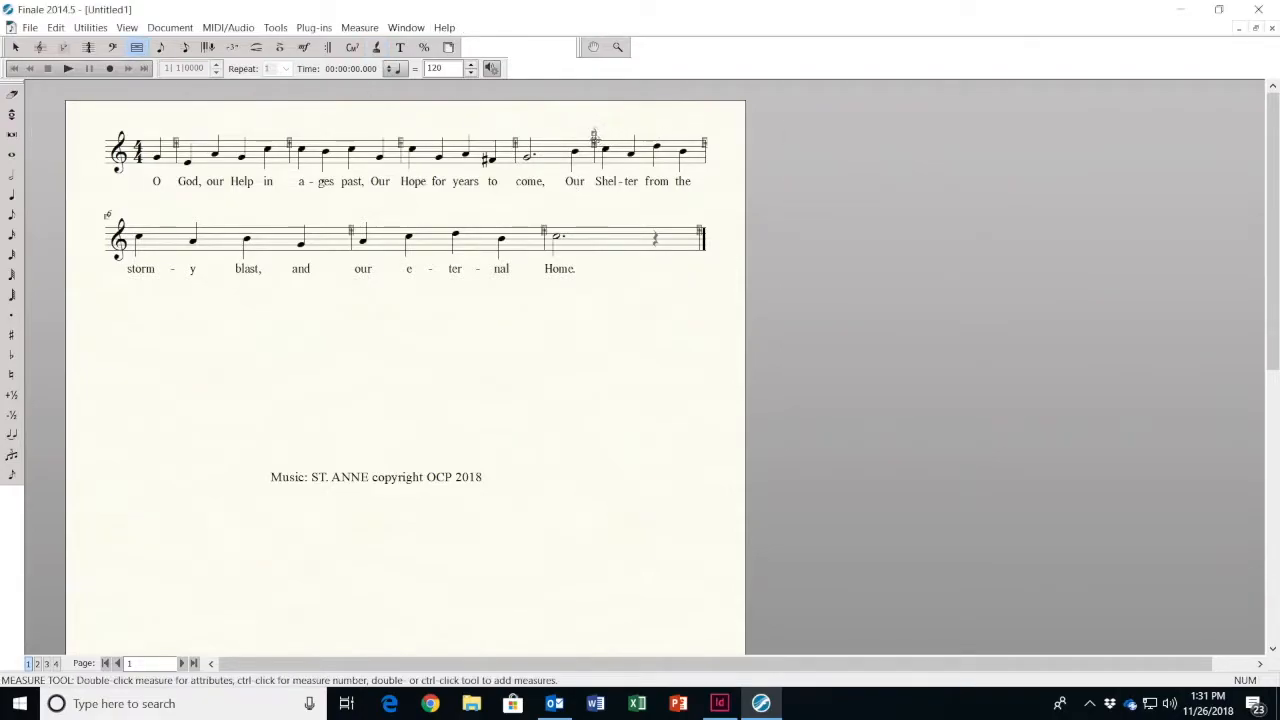
{"action": "left_click_drag", "start_coordinate": [593, 135], "coordinate": [835, 280]}
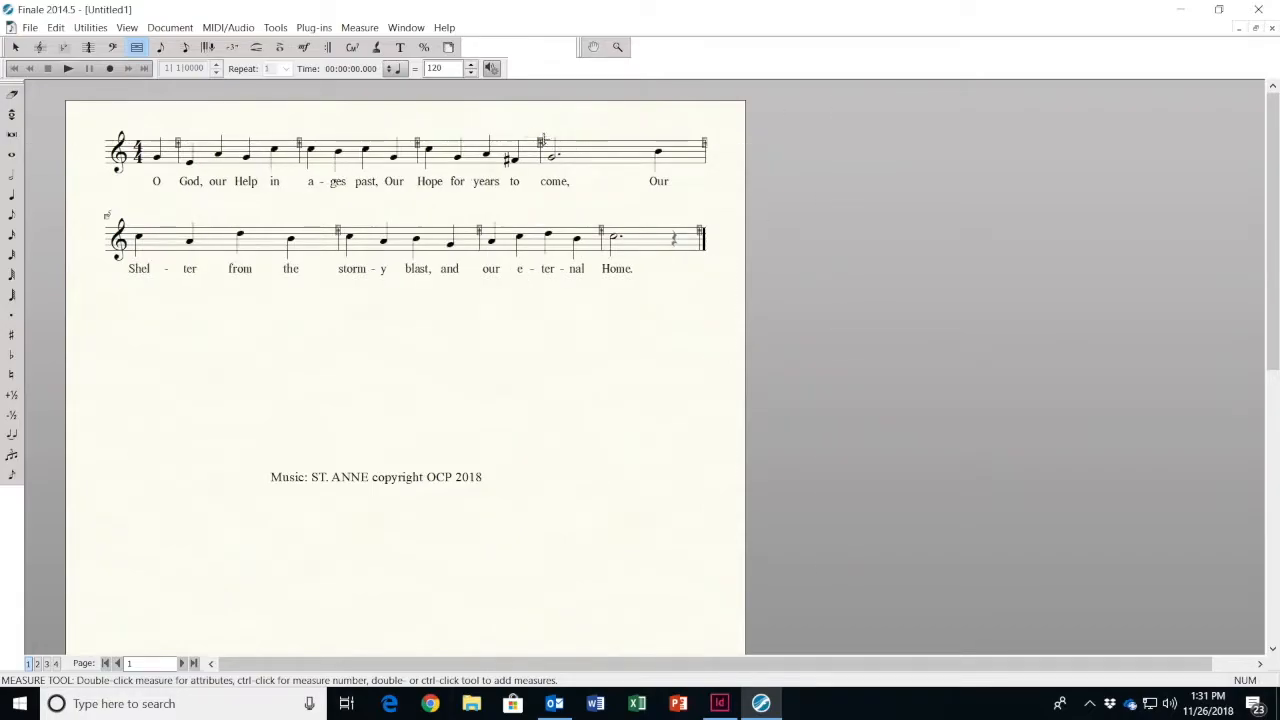
{"action": "left_click_drag", "start_coordinate": [540, 142], "coordinate": [585, 142]}
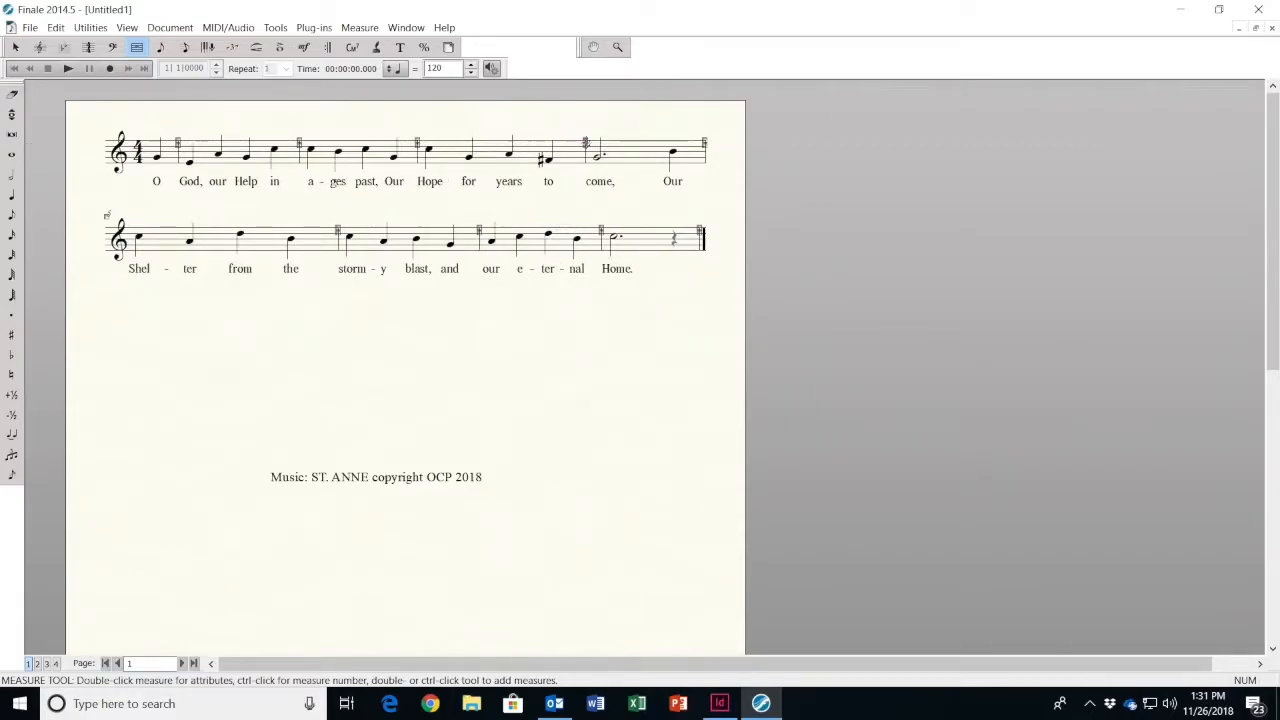
{"action": "left_click_drag", "start_coordinate": [419, 142], "coordinate": [432, 142]}
Move the music credit text block up to sit centred just below the second system's lyrics
{"action": "left_click", "coordinate": [400, 47]}
{"action": "left_click_drag", "start_coordinate": [268, 471], "coordinate": [281, 293]}
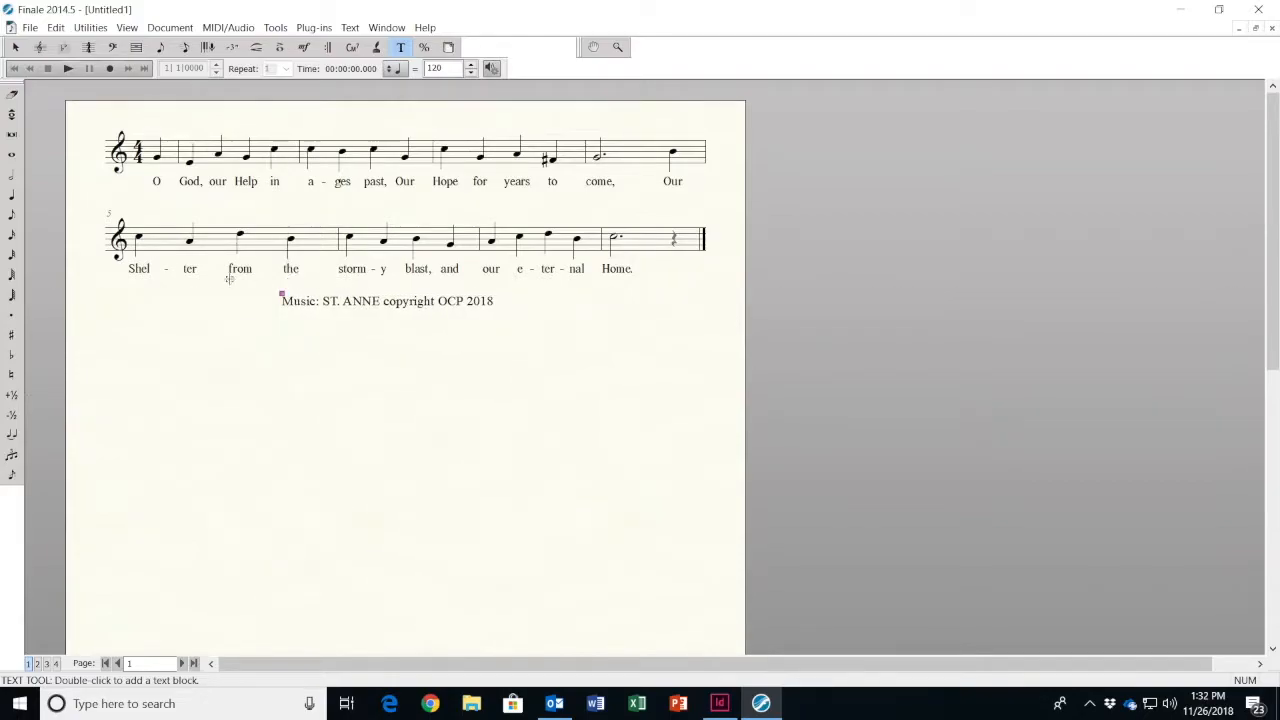
Save the score as "test 1" in the Finale Files folder, keeping the Finale Notation File (*.musx) format
{"action": "left_click", "coordinate": [31, 29]}
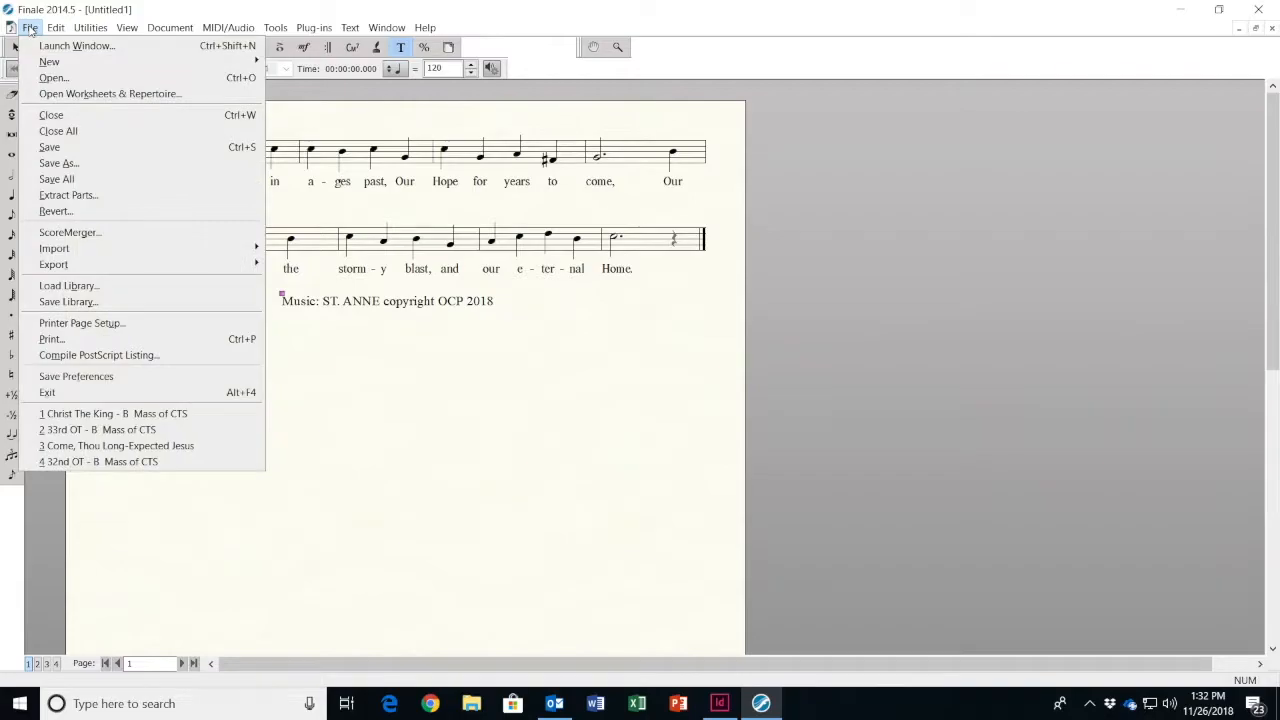
{"action": "left_click", "coordinate": [49, 148]}
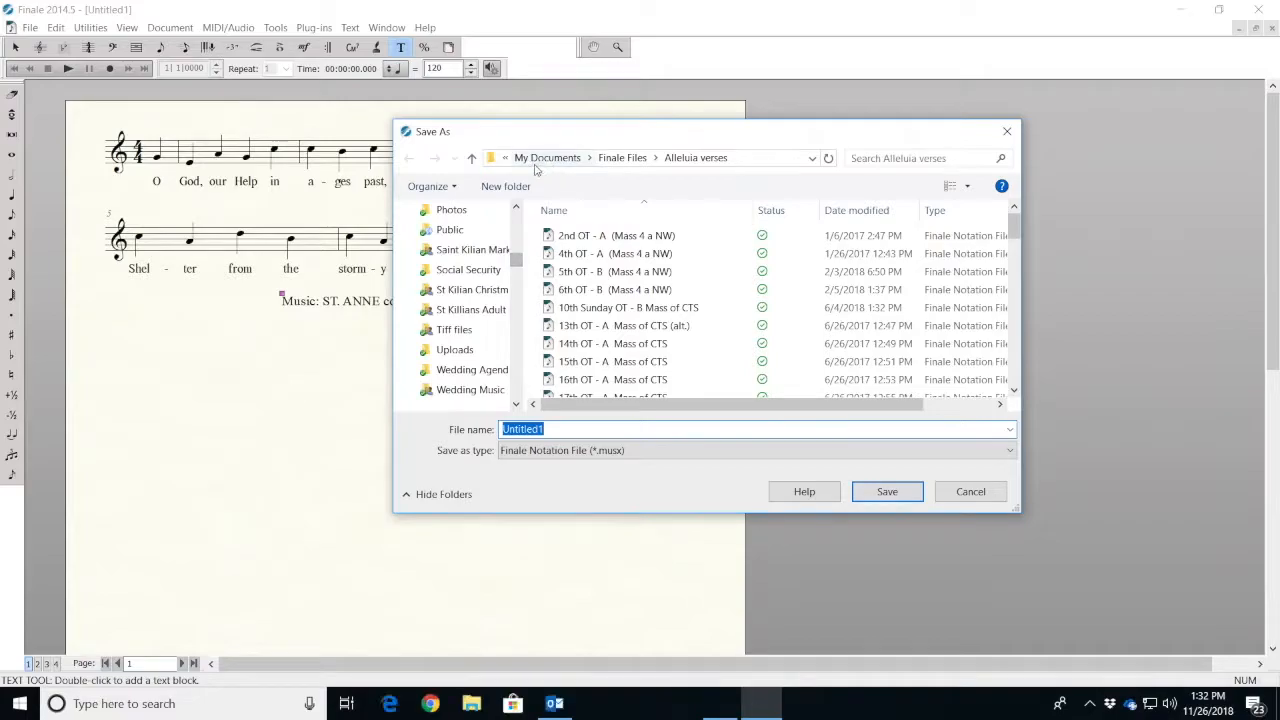
{"action": "left_click", "coordinate": [622, 158]}
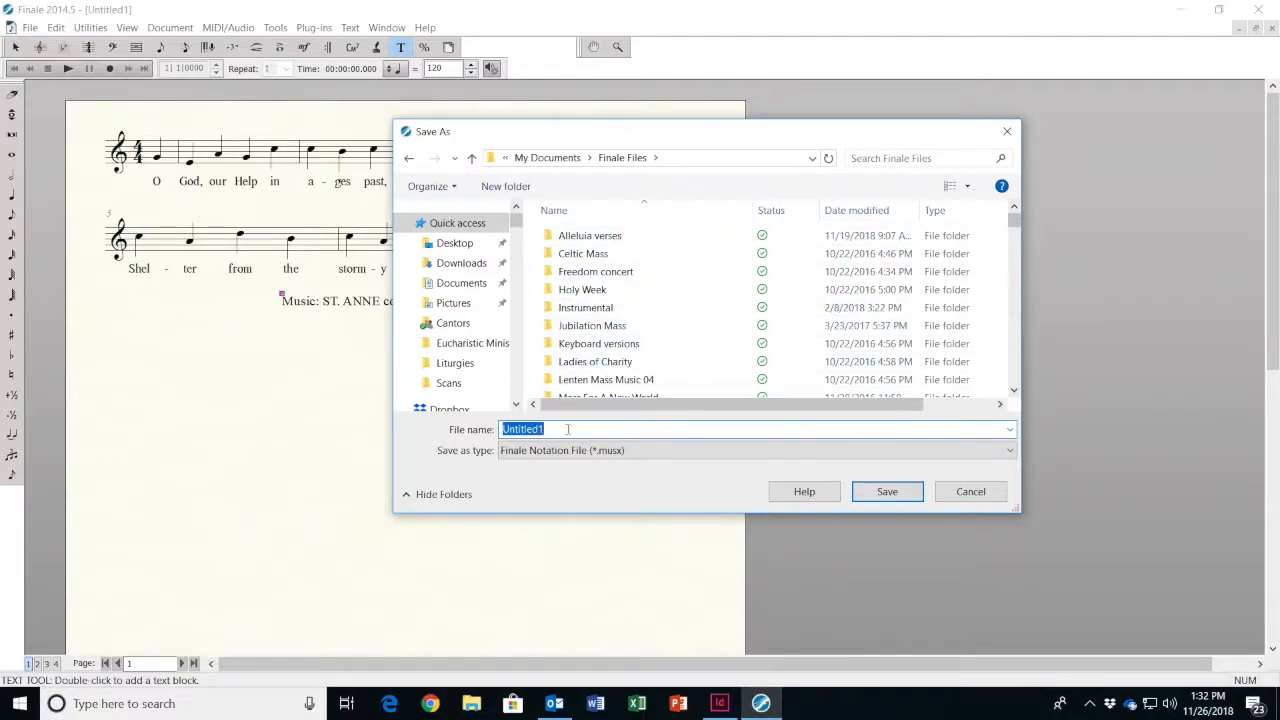
{"action": "left_click_drag", "start_coordinate": [1014, 223], "coordinate": [1014, 227]}
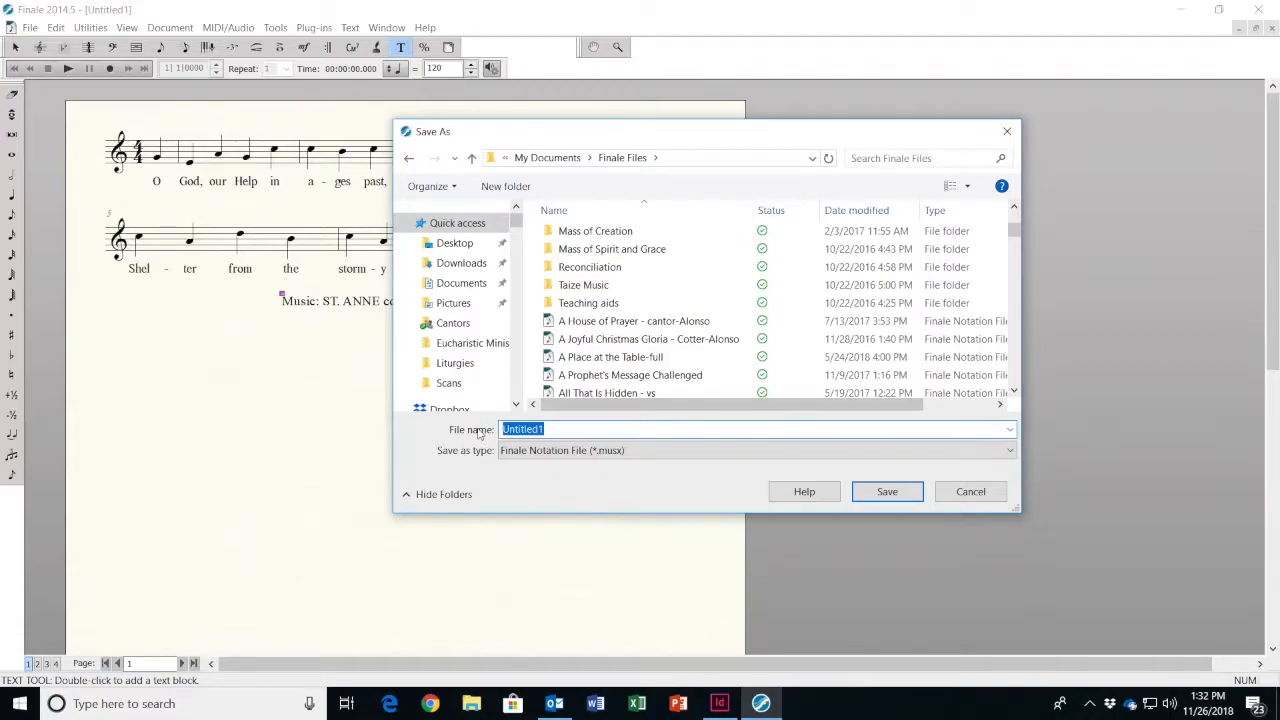
{"action": "type", "text": "tes"}
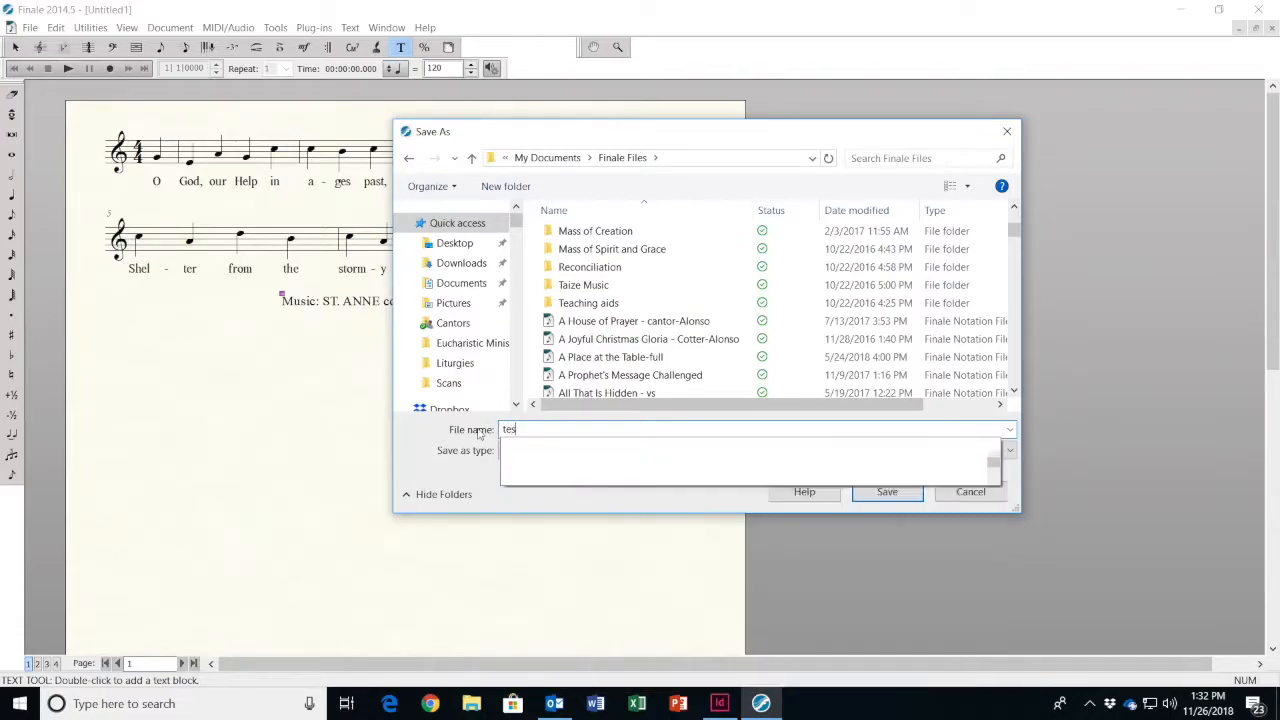
{"action": "type", "text": "t 1"}
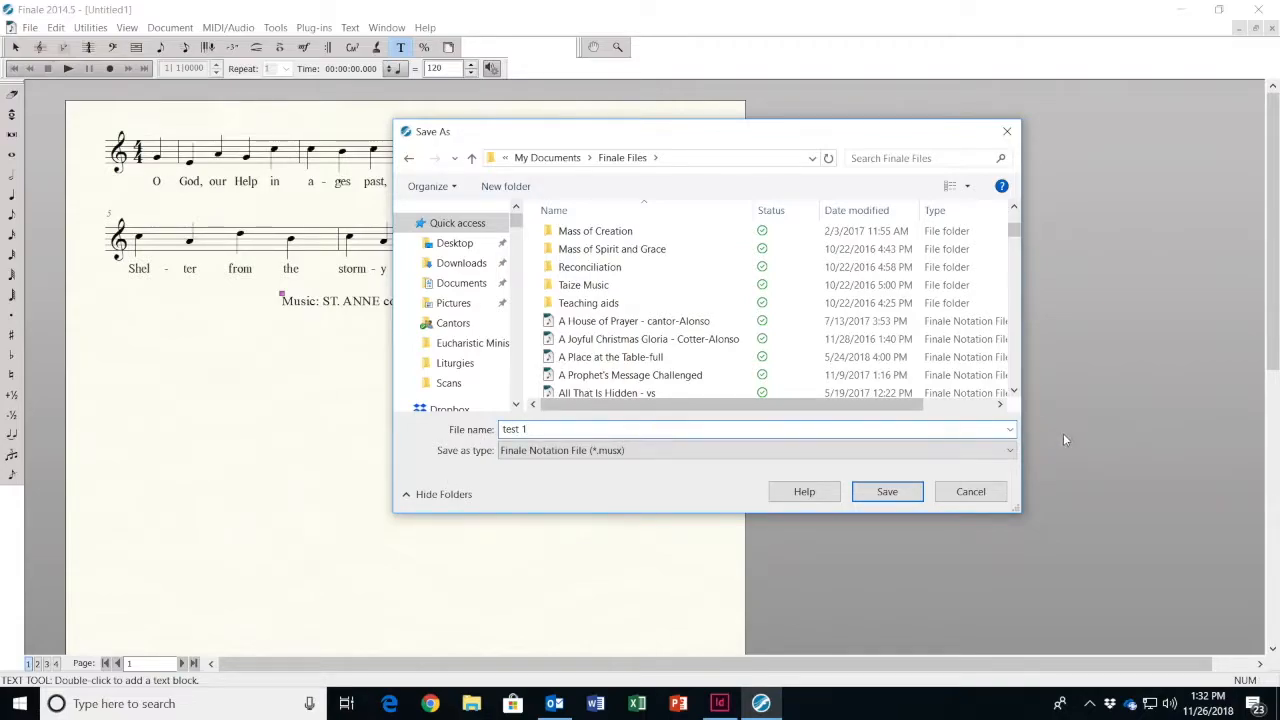
{"action": "left_click", "coordinate": [1011, 451]}
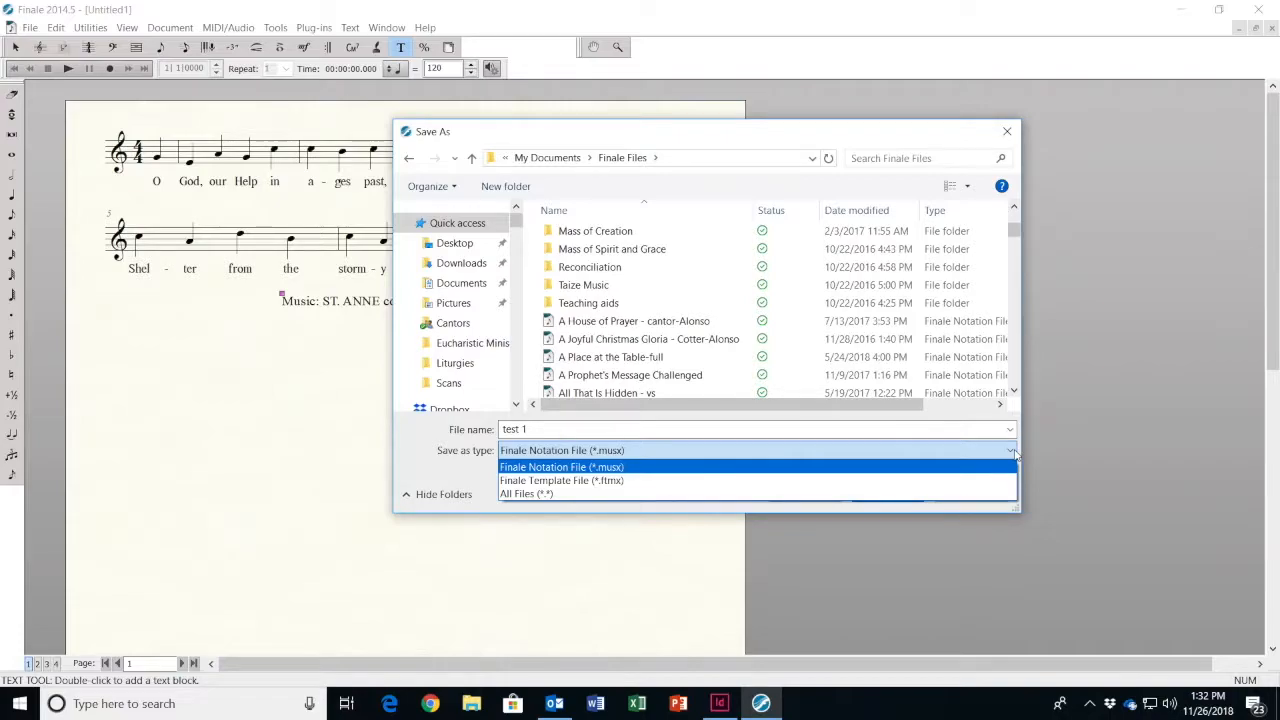
{"action": "left_click", "coordinate": [1013, 453]}
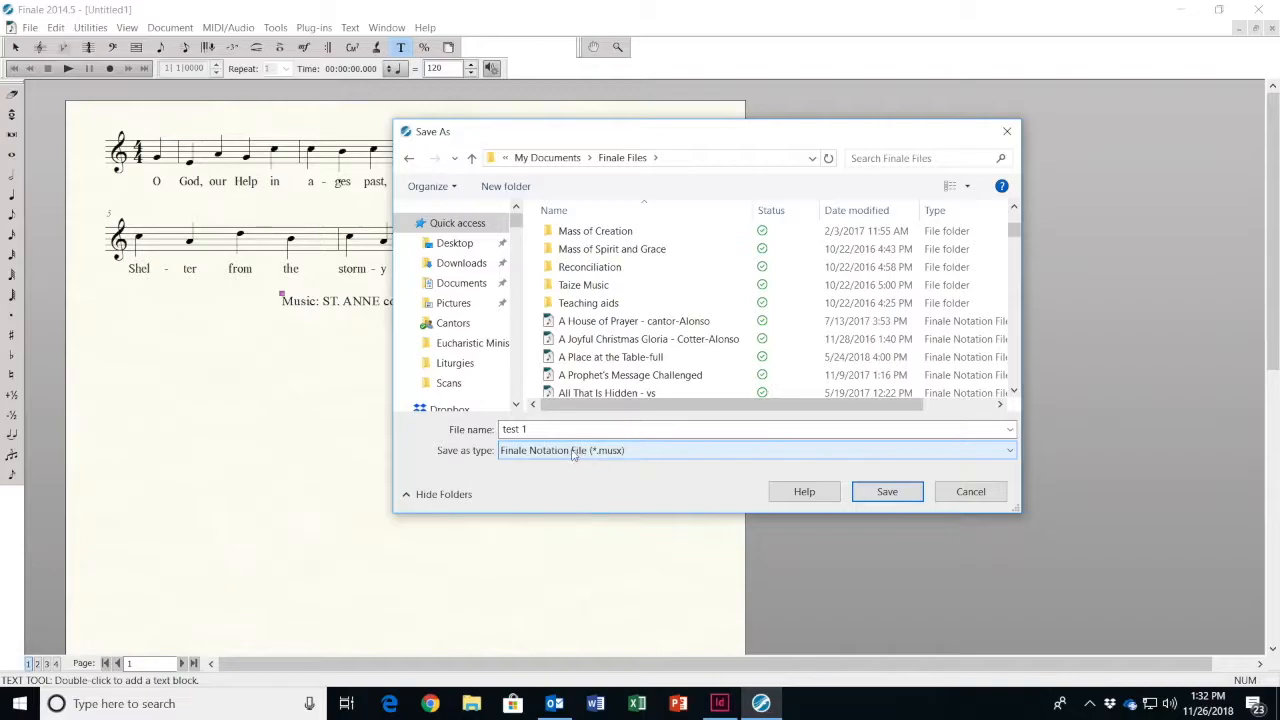
{"action": "left_click", "coordinate": [922, 492]}
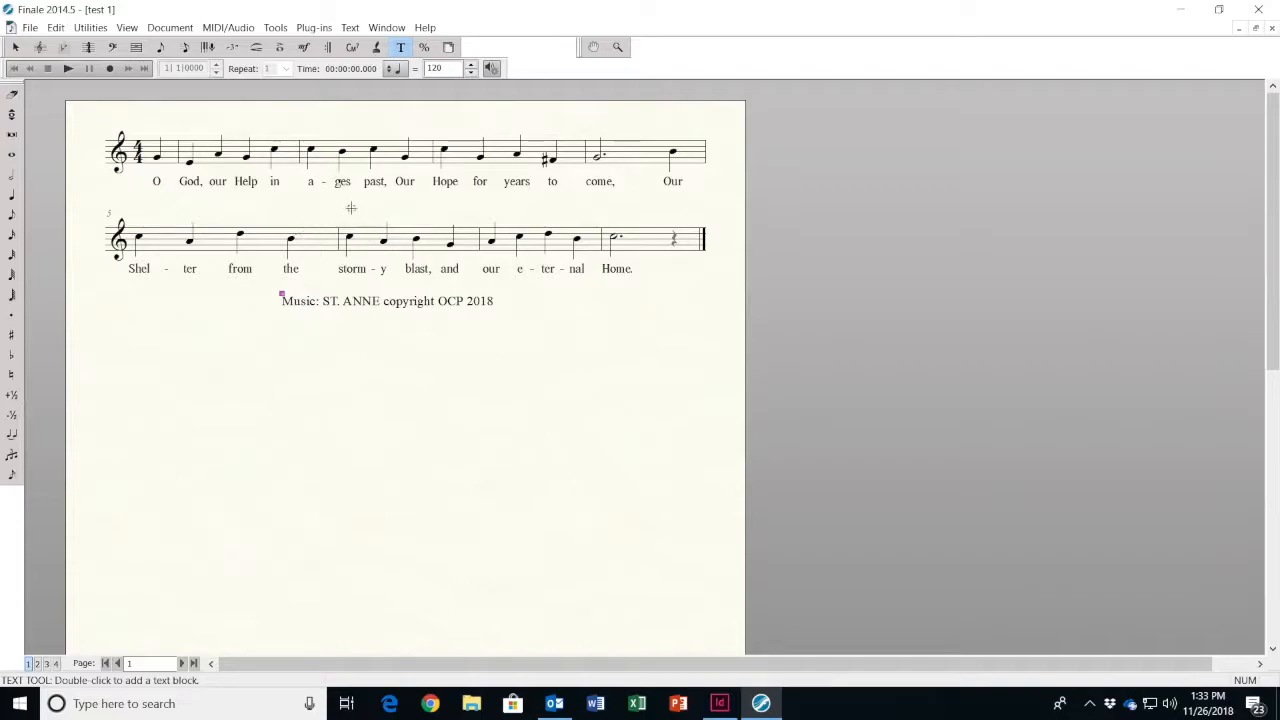
Select the region around both music systems and the music credit with the Graphics tool
{"action": "left_click", "coordinate": [276, 28]}
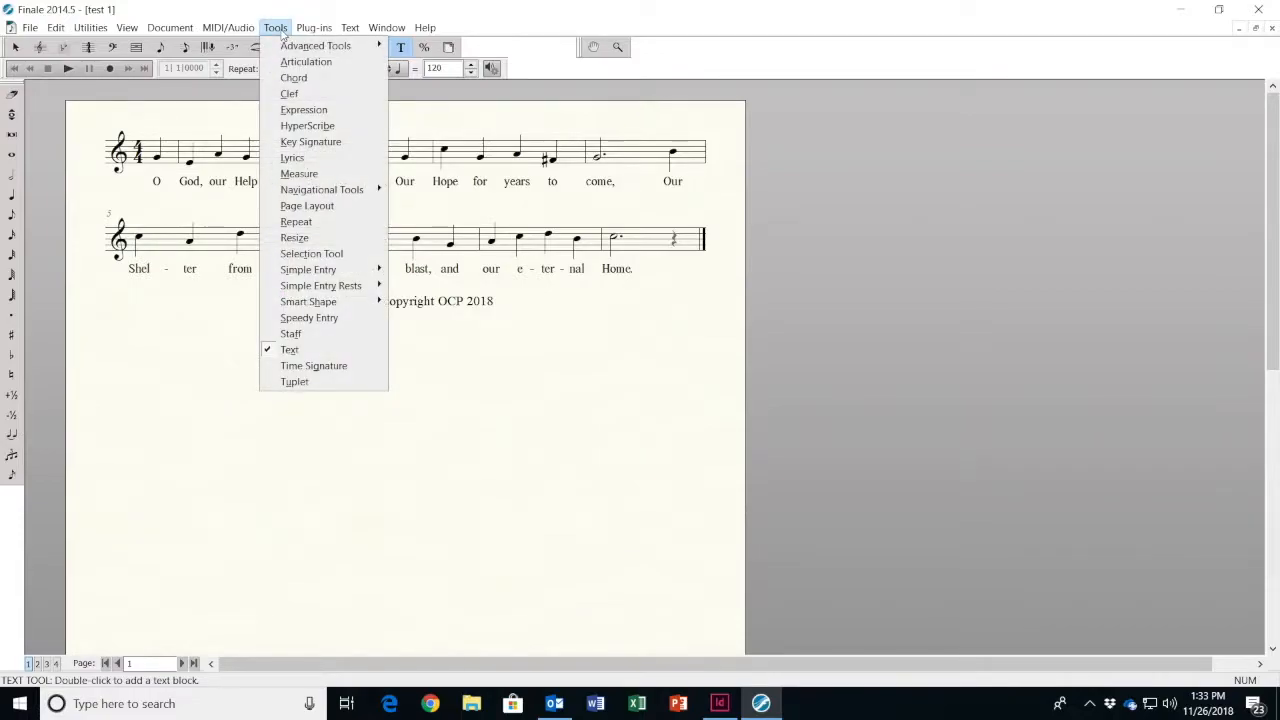
{"action": "mouse_move", "coordinate": [300, 53]}
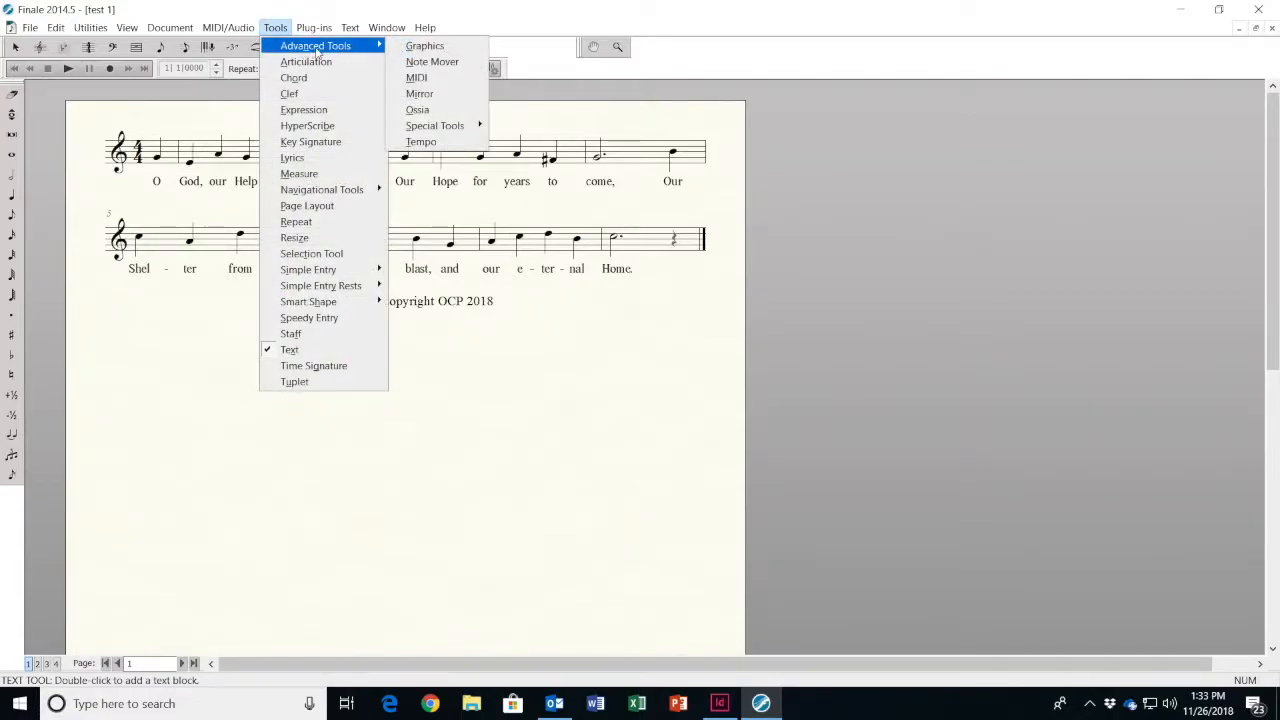
{"action": "left_click", "coordinate": [424, 47]}
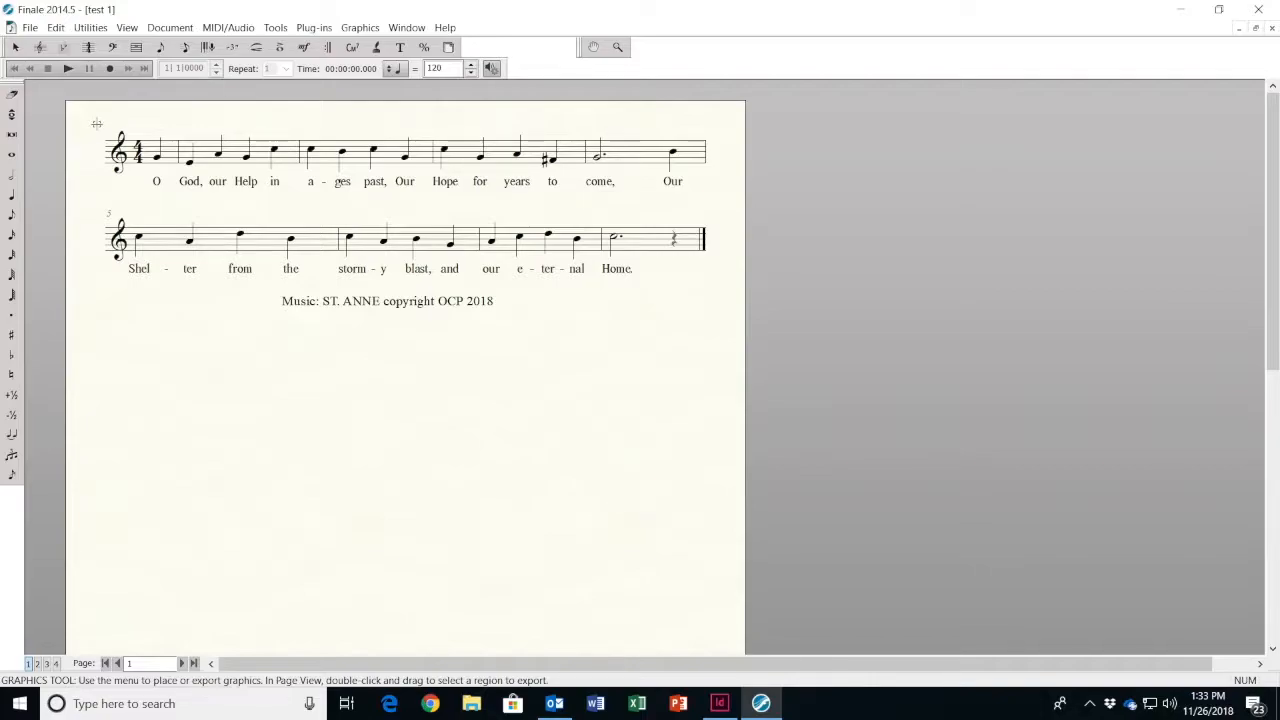
{"action": "left_click_drag", "start_coordinate": [99, 124], "coordinate": [712, 315]}
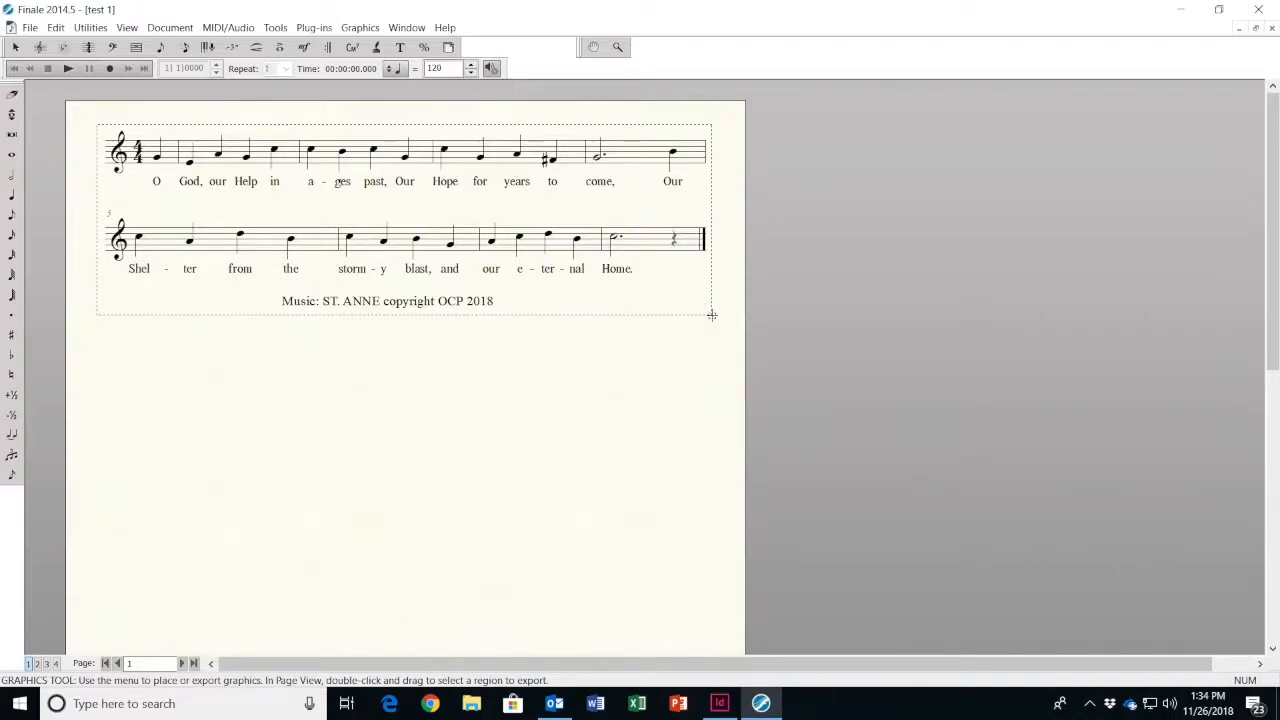
{"action": "left_click_drag", "start_coordinate": [712, 315], "coordinate": [711, 316]}
Export the selected region as a TIFF at resolution 300, prompting for the file name
{"action": "left_click", "coordinate": [360, 28]}
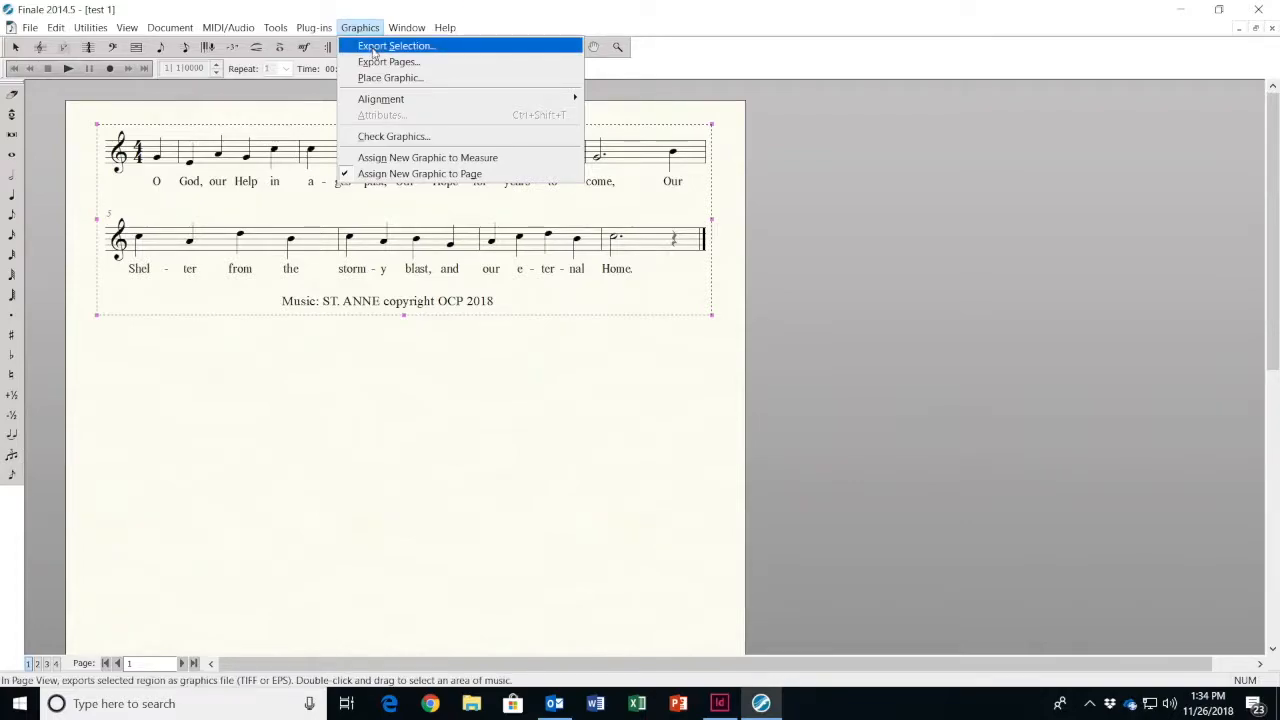
{"action": "left_click", "coordinate": [374, 47]}
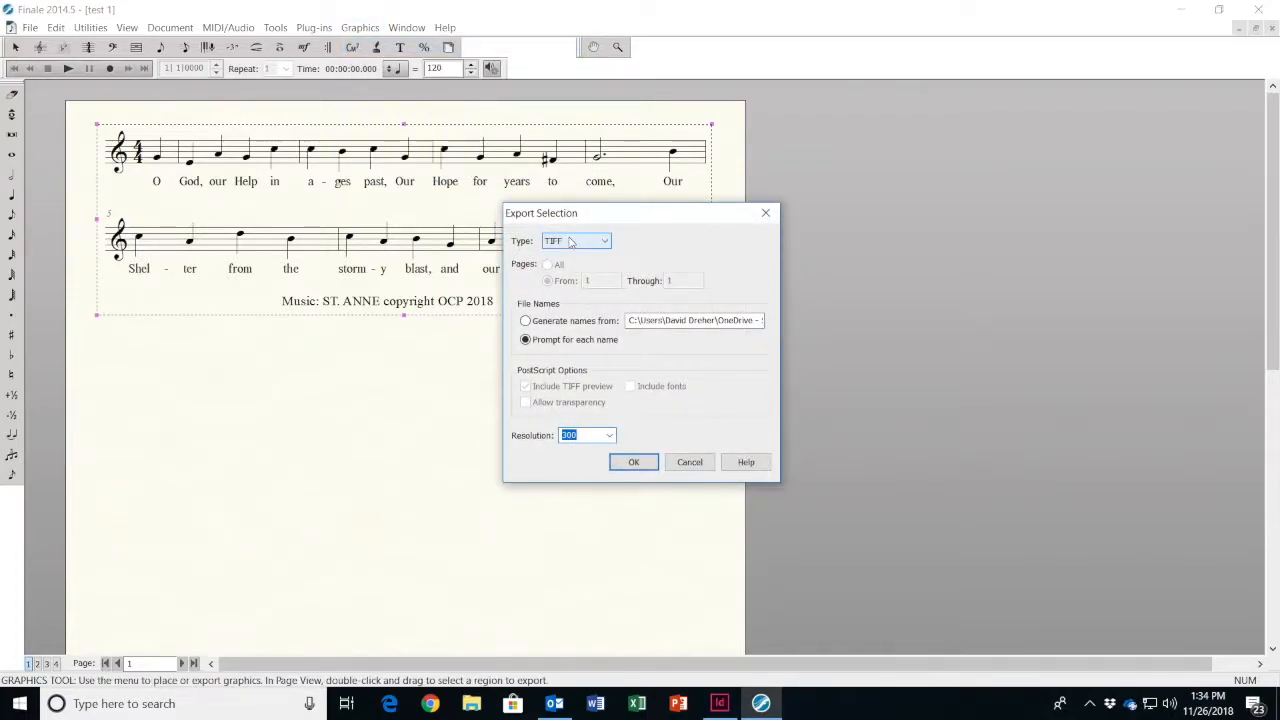
{"action": "left_click", "coordinate": [606, 245]}
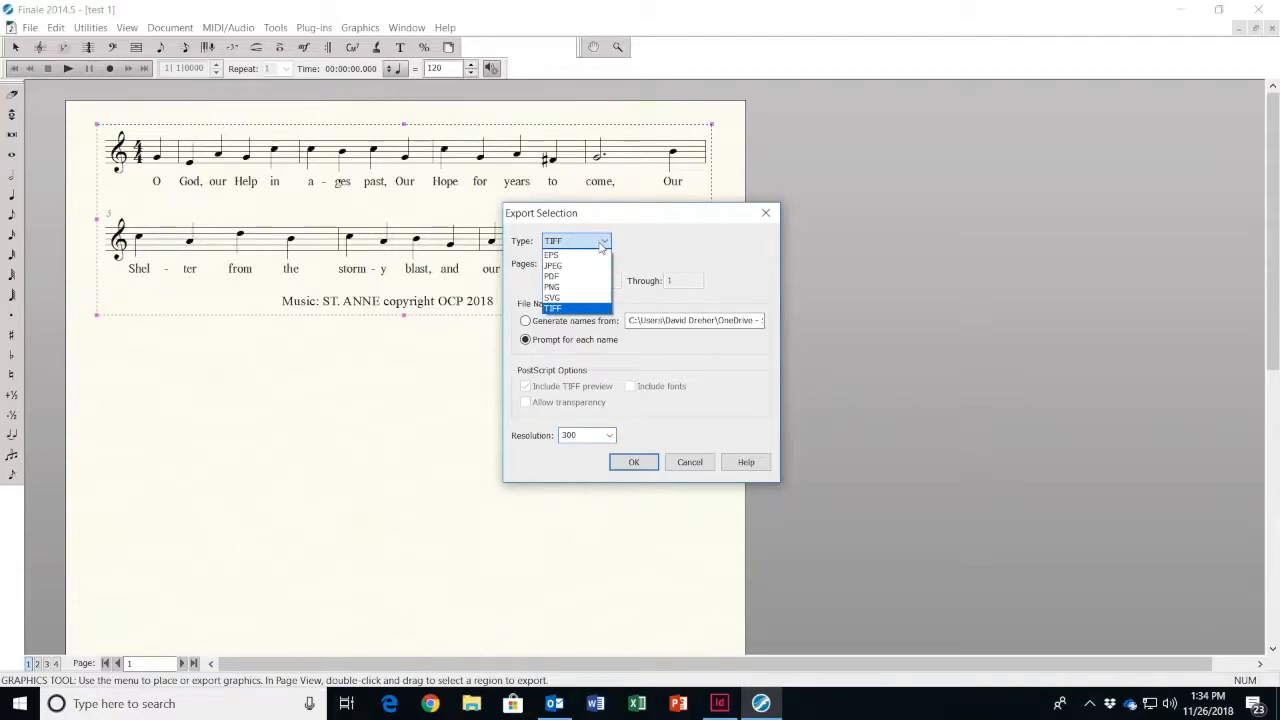
{"action": "left_click", "coordinate": [562, 309]}
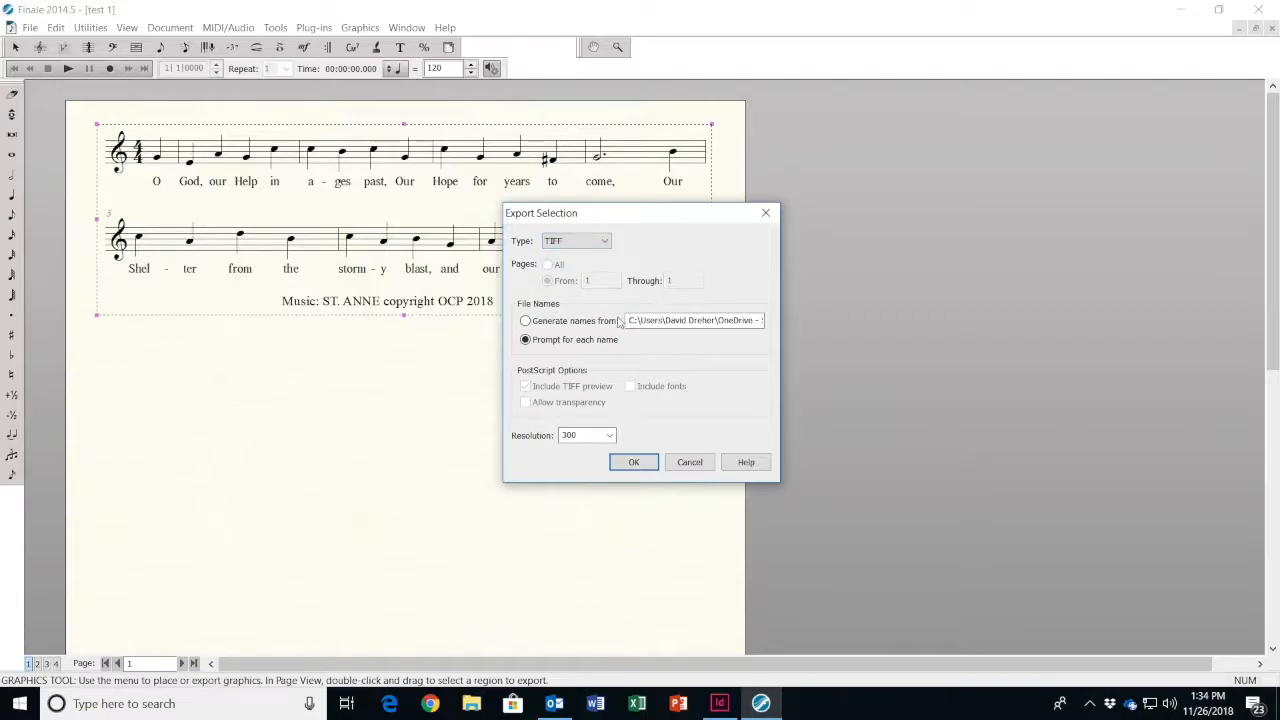
{"action": "left_click", "coordinate": [633, 463]}
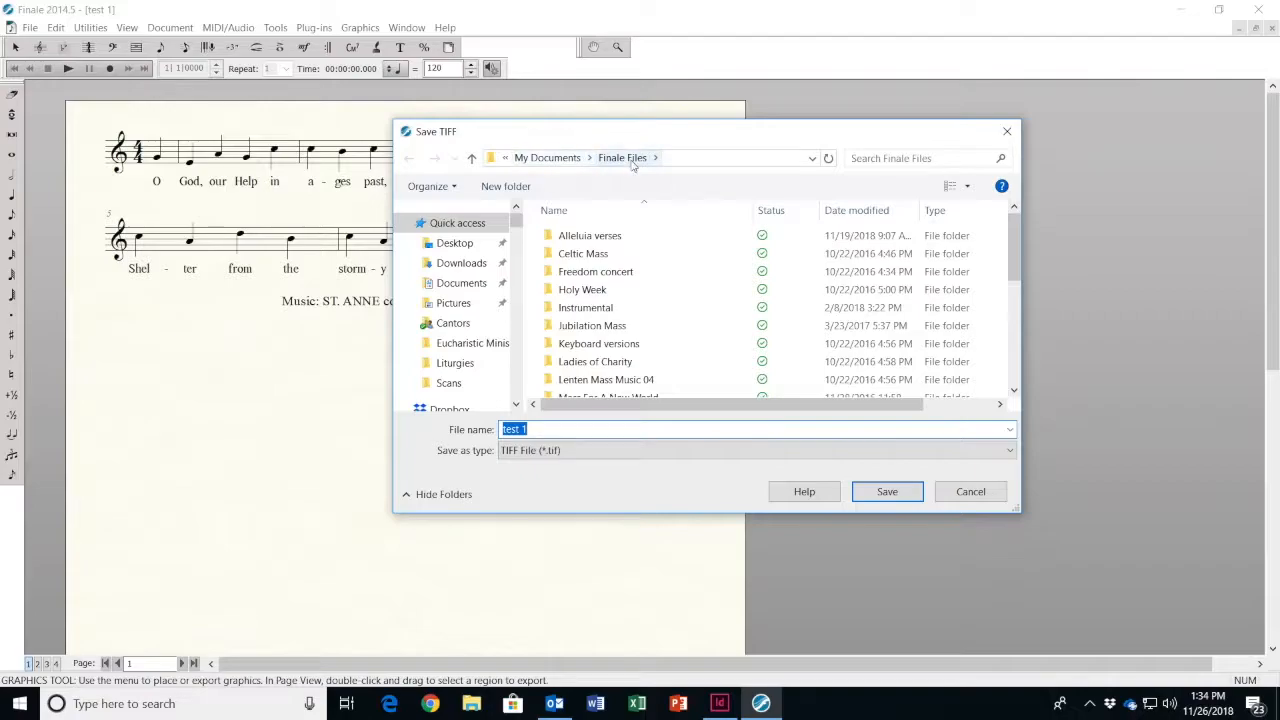
Save the exported TIFF as "test 1" in the Tiff Music folder of My Documents and dismiss the mail notification
{"action": "left_click", "coordinate": [547, 158]}
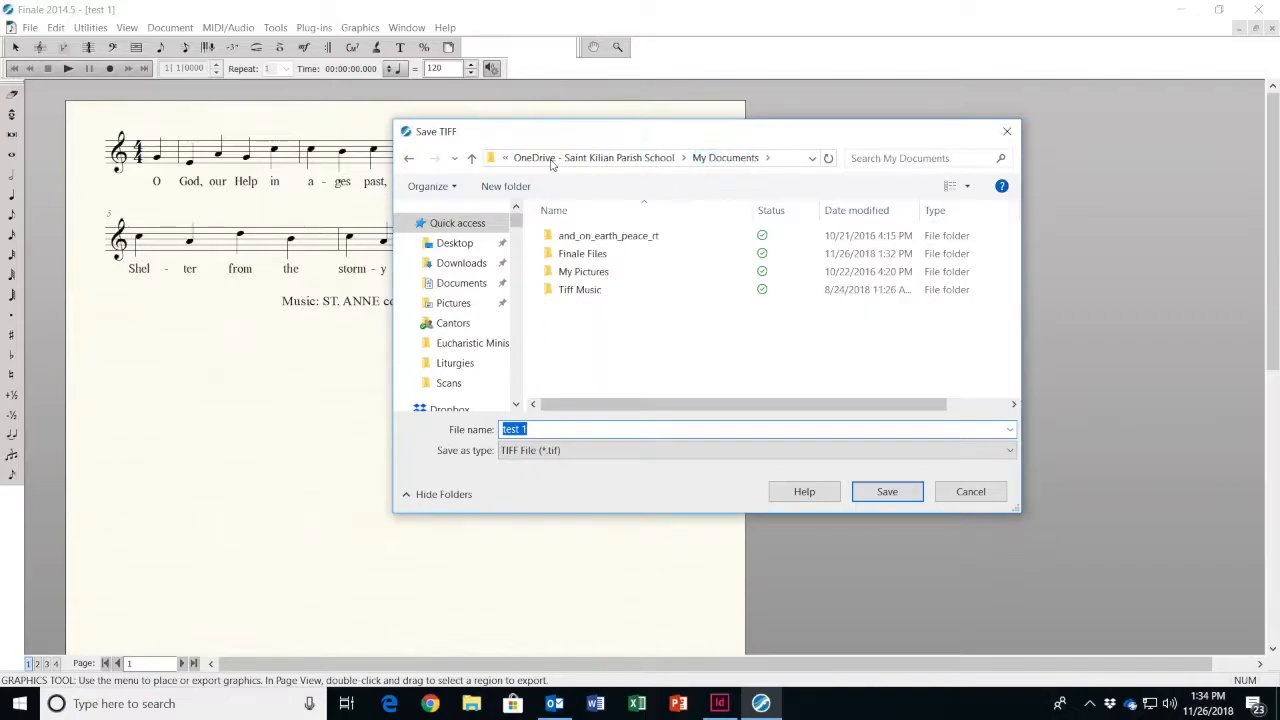
{"action": "double_click", "coordinate": [580, 290]}
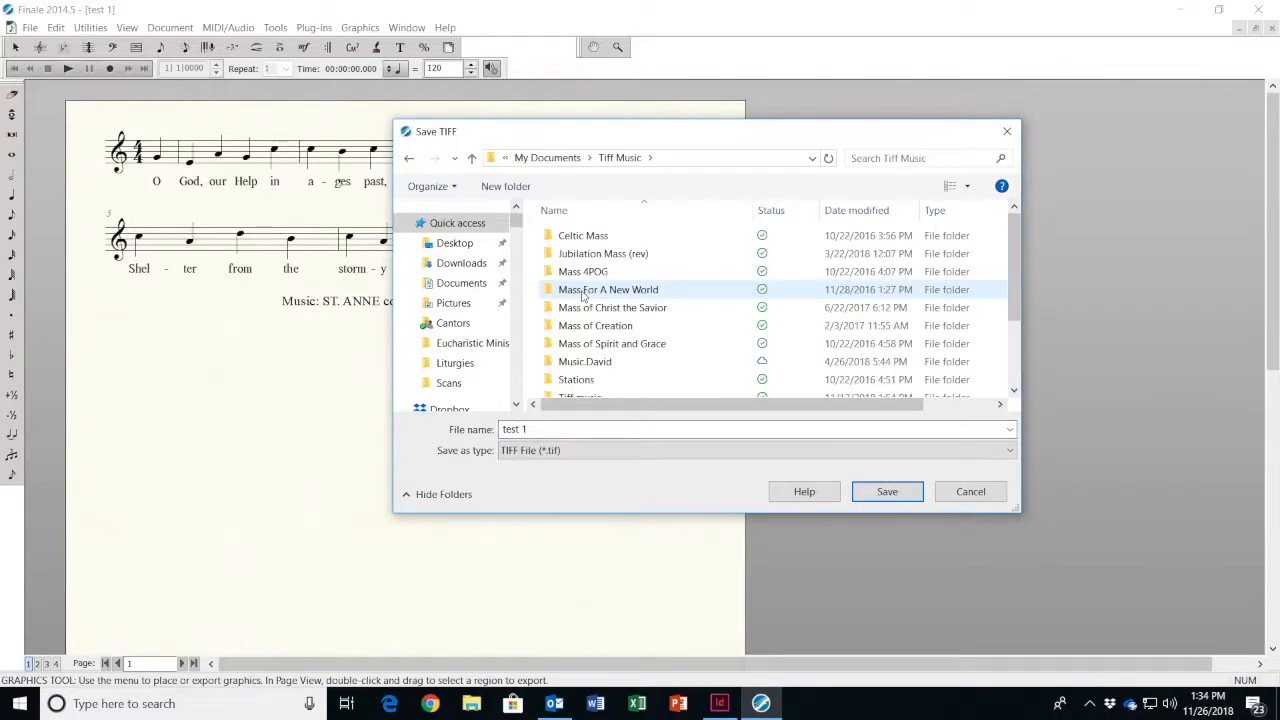
{"action": "mouse_move", "coordinate": [1010, 263]}
{"action": "left_mouse_down"}
{"action": "mouse_move", "coordinate": [1014, 323]}
{"action": "mouse_move", "coordinate": [1014, 281]}
{"action": "left_mouse_up"}
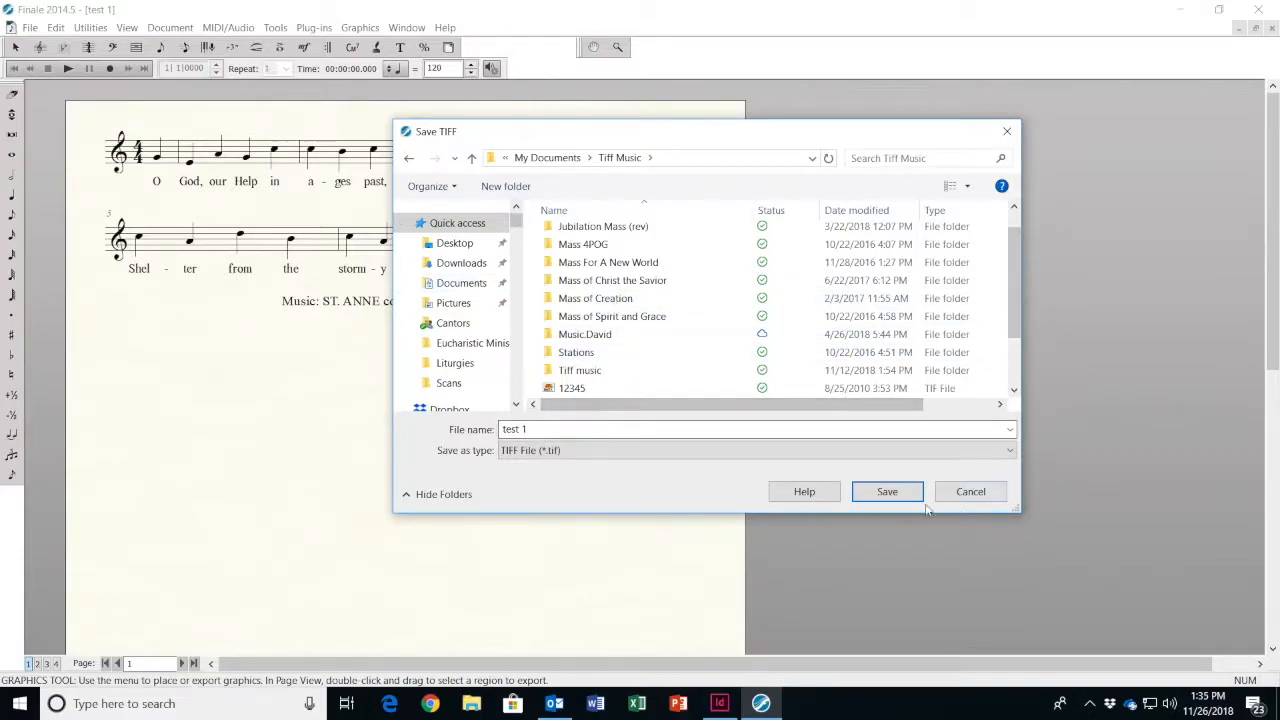
{"action": "left_click", "coordinate": [888, 491]}
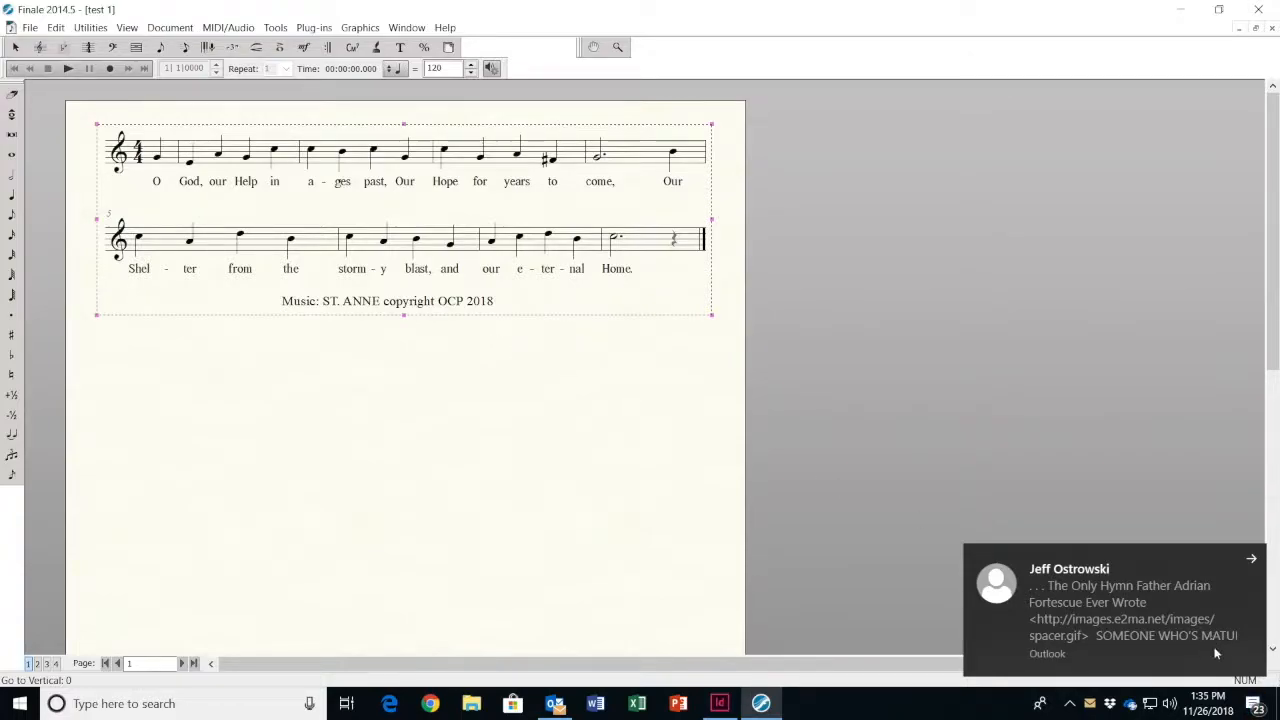
{"action": "left_click", "coordinate": [1252, 561]}
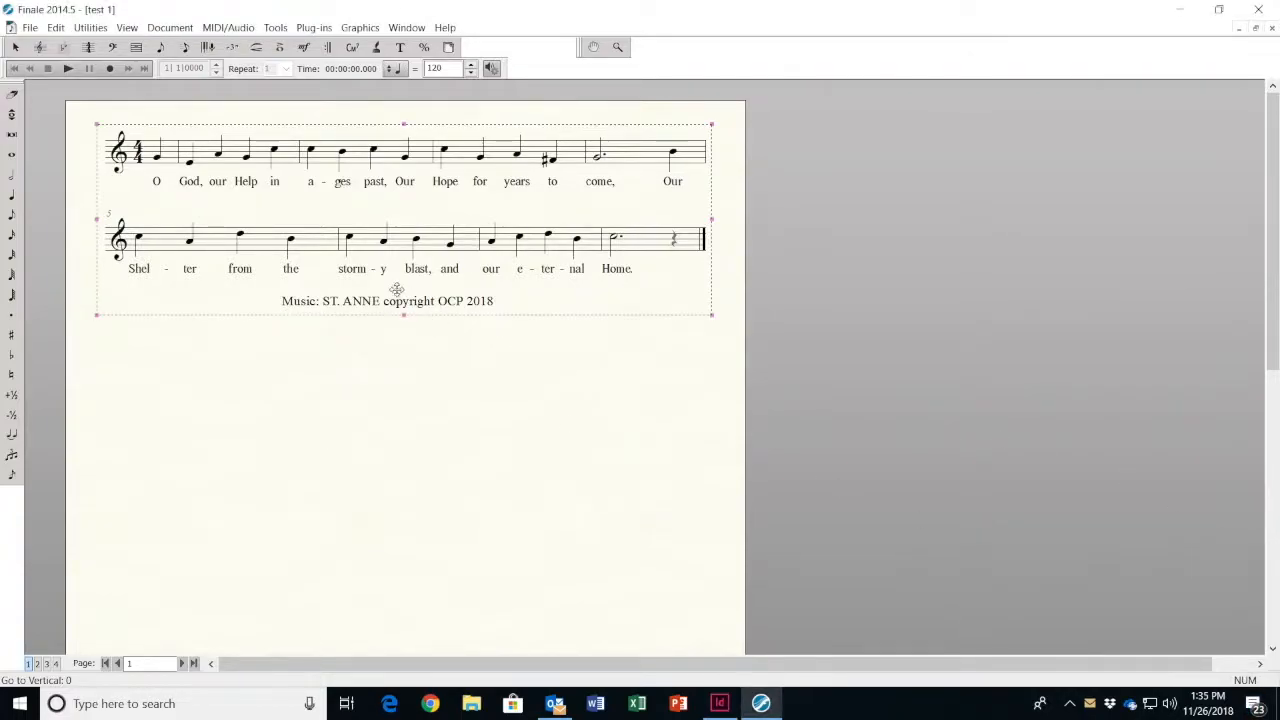